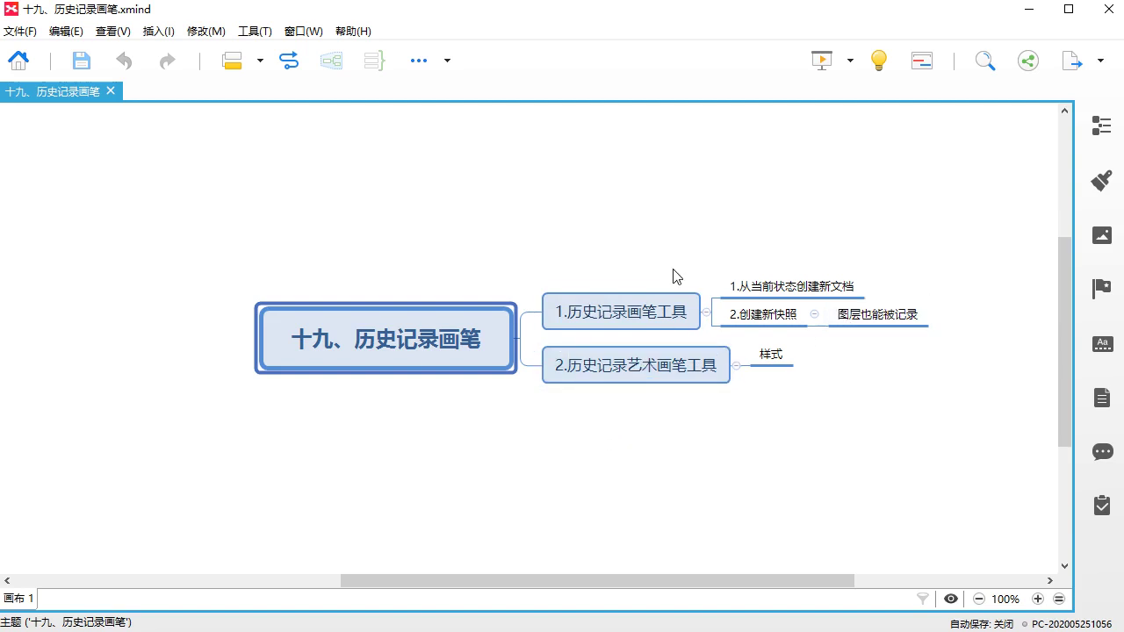
Minimize the XMind History Brush mind map to reveal the landmark illustration in Photoshop.
click(1023, 19)
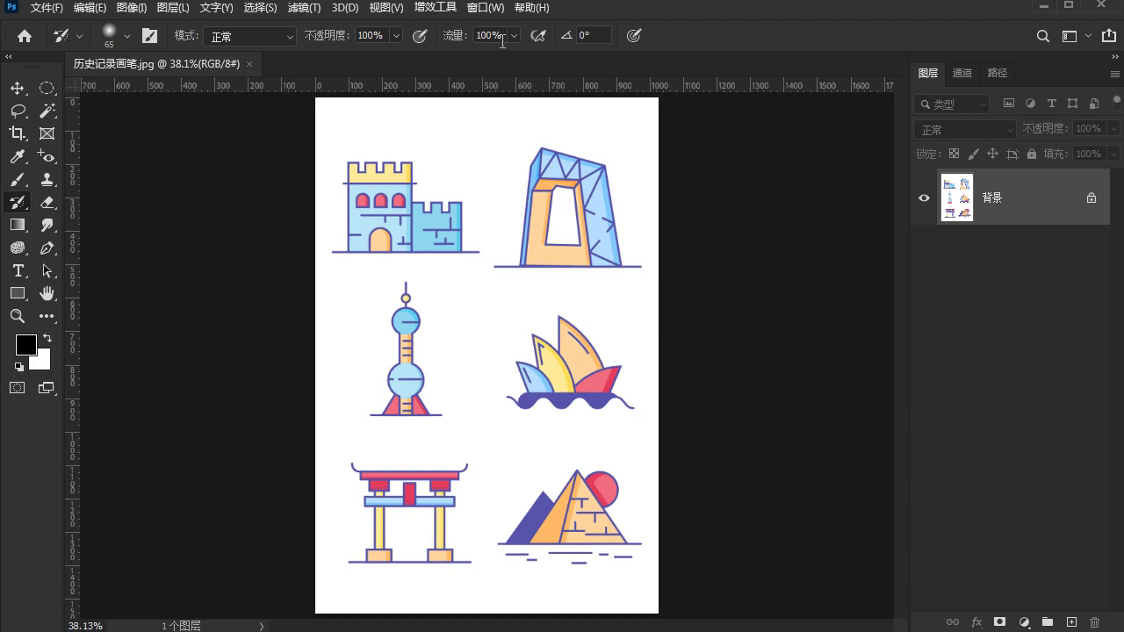
Show the History panel from the Window menu, make it taller, and dock it beside Layers.
click(492, 10)
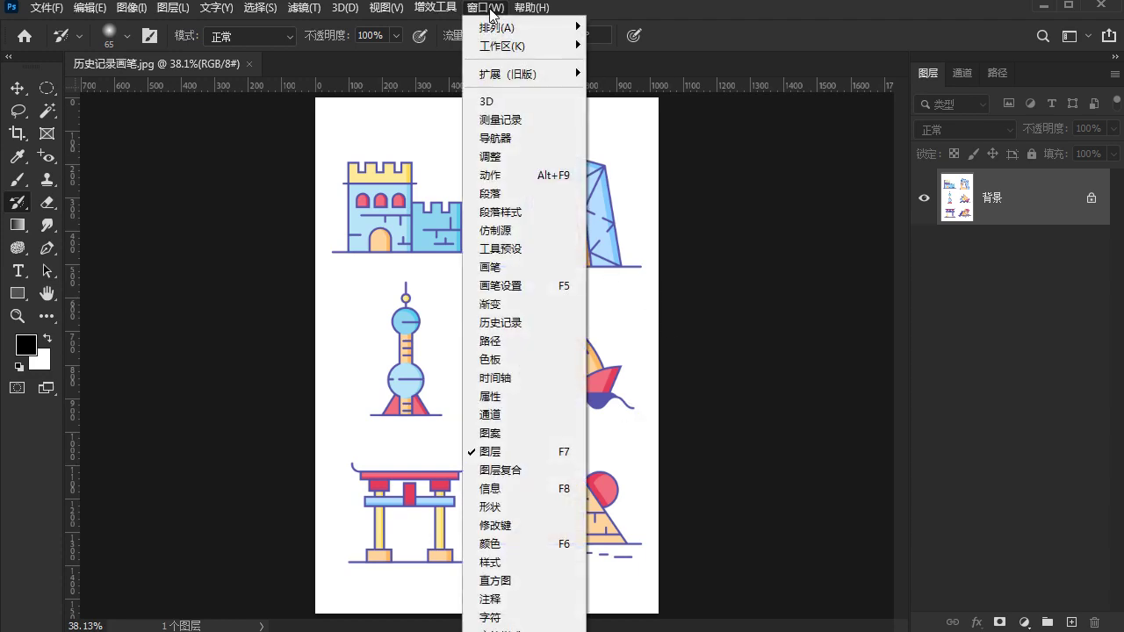
click(533, 325)
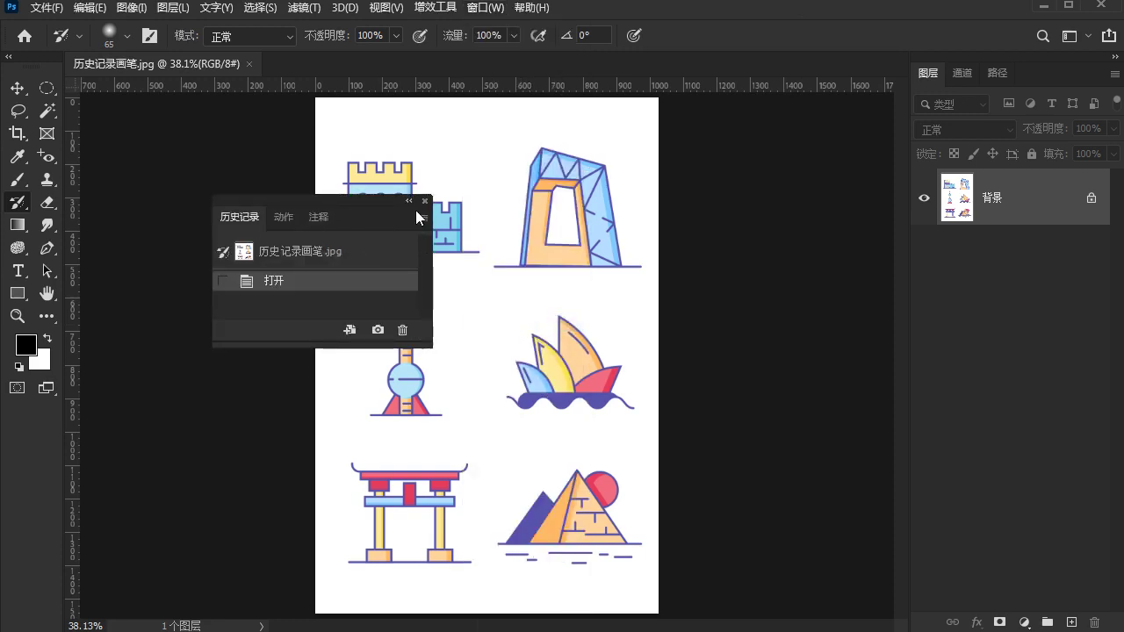
drag(416, 210, 900, 80)
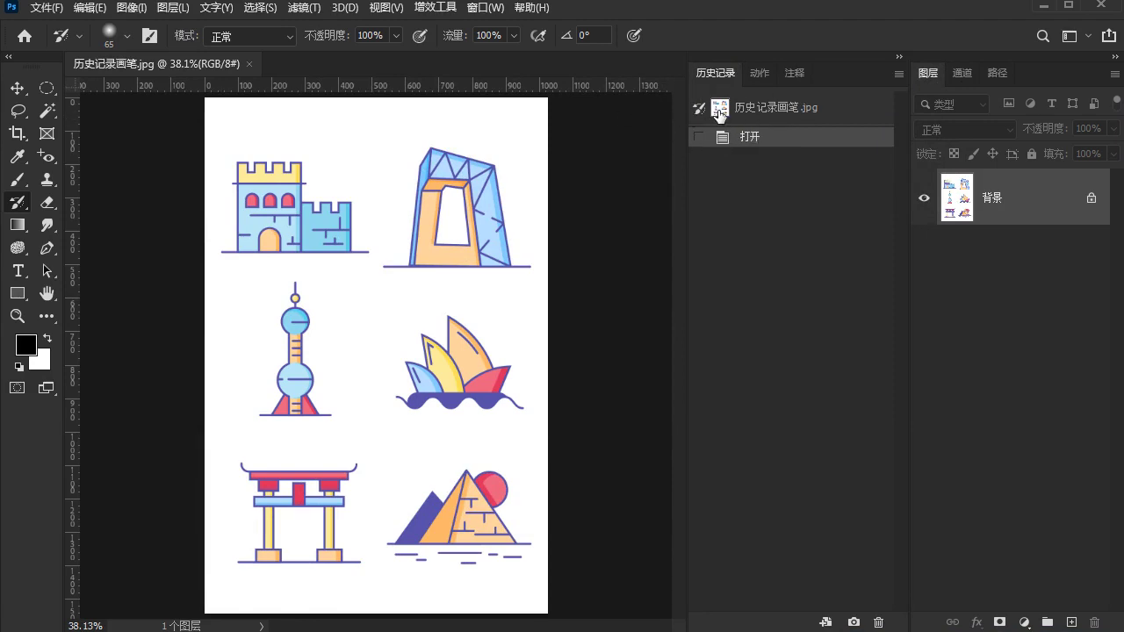
drag(836, 79, 819, 77)
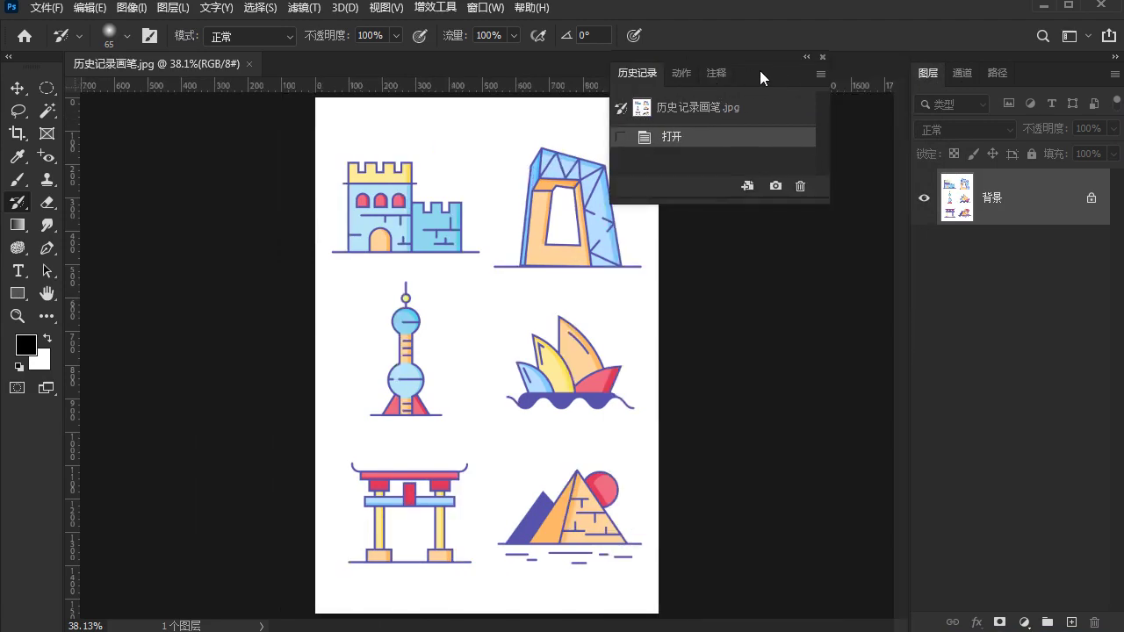
drag(765, 205, 765, 333)
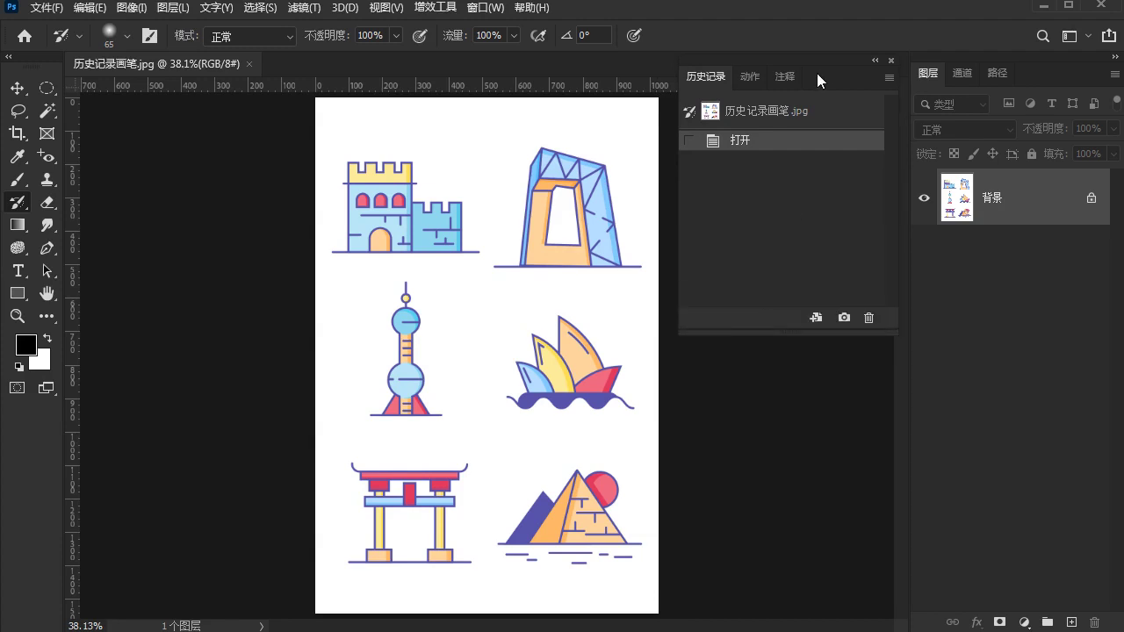
drag(817, 73, 826, 70)
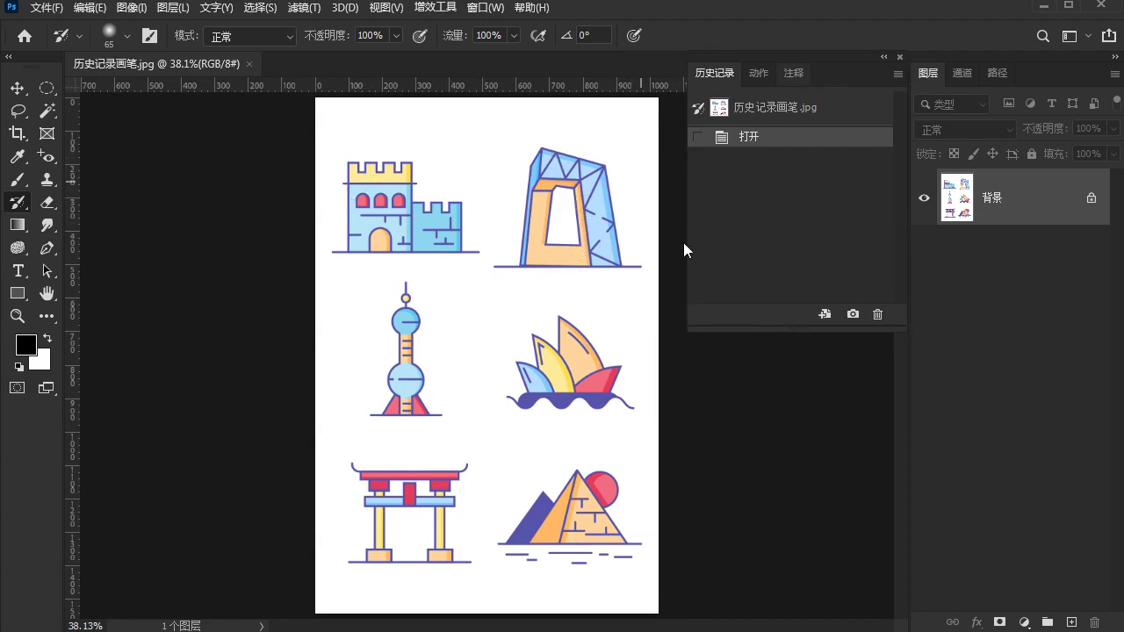
Paint white with the Brush tool over the Great Wall, CCTV building and torii gate.
right_click(18, 179)
click(110, 185)
alt+click(419, 131)
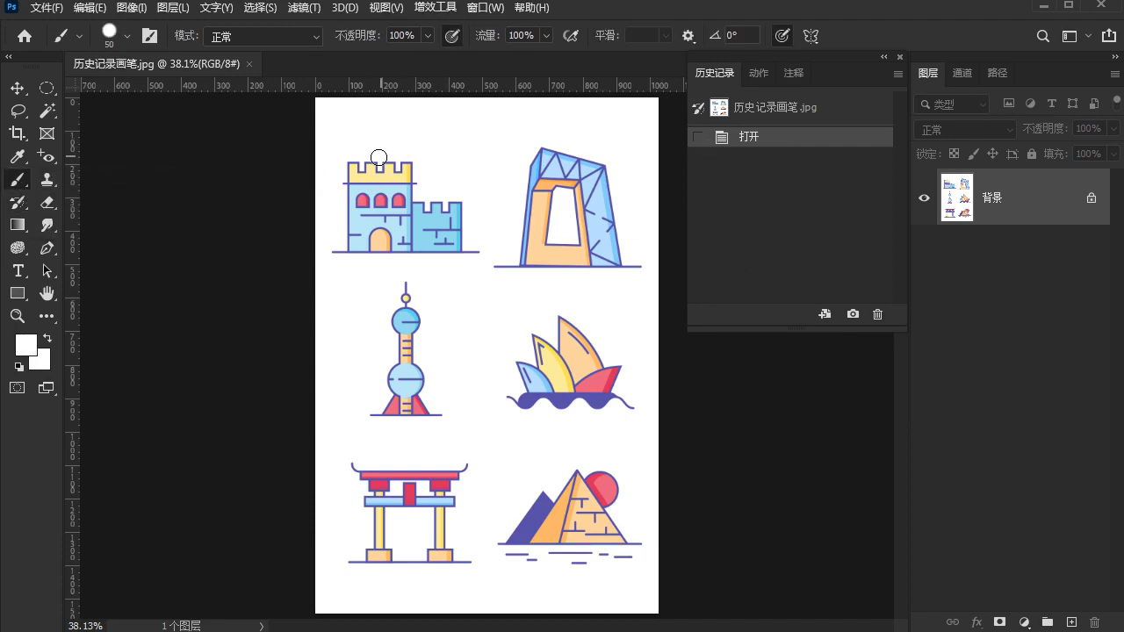
mouse_move(339, 150)
mouse_down()
mouse_move(354, 180)
mouse_move(449, 228)
mouse_up()
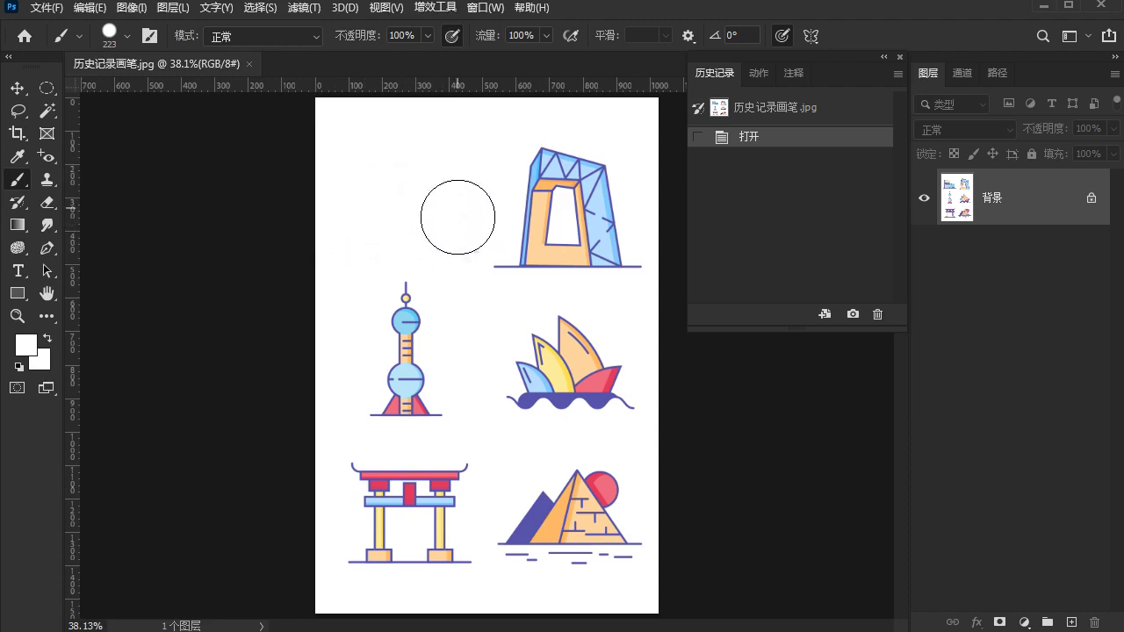
mouse_move(448, 227)
mouse_down()
mouse_move(457, 221)
mouse_move(440, 226)
mouse_up()
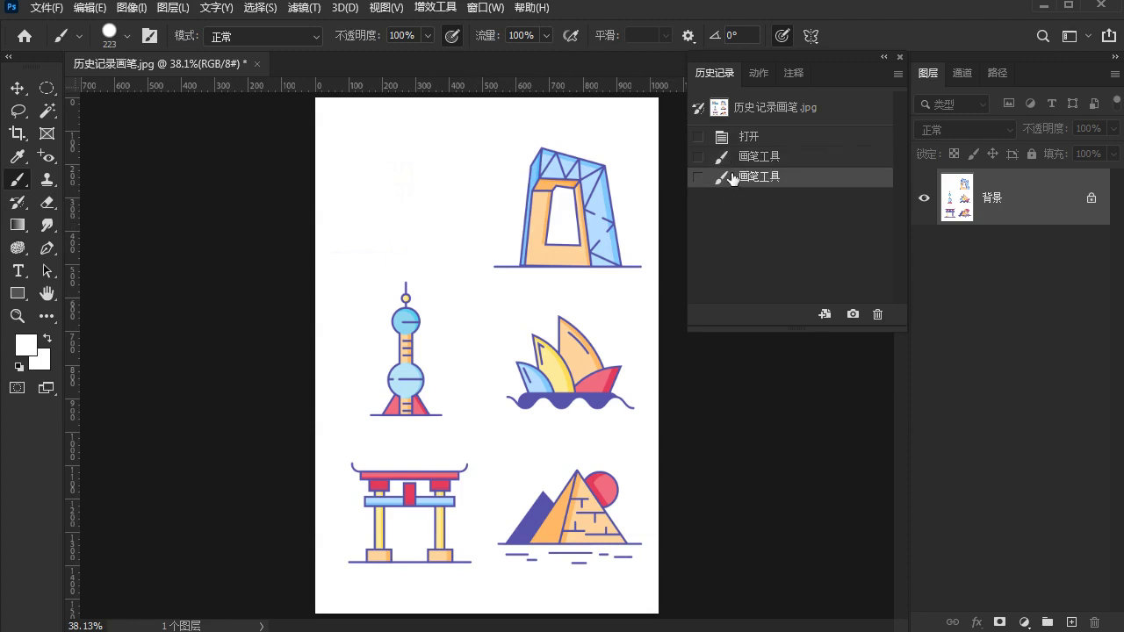
click(421, 163)
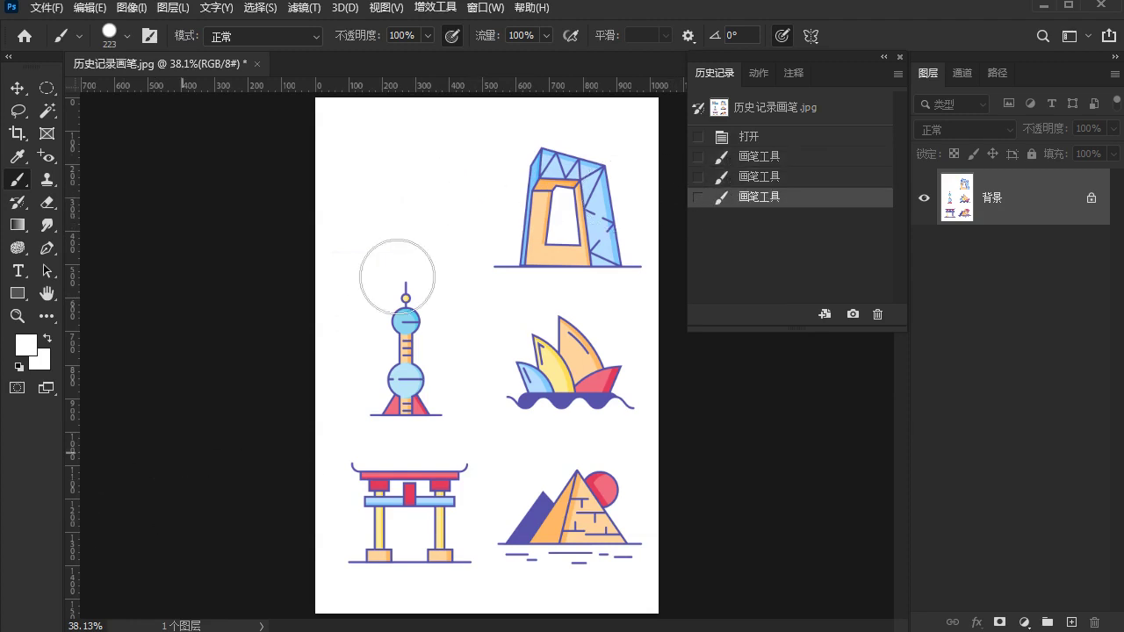
click(381, 146)
drag(535, 151, 647, 326)
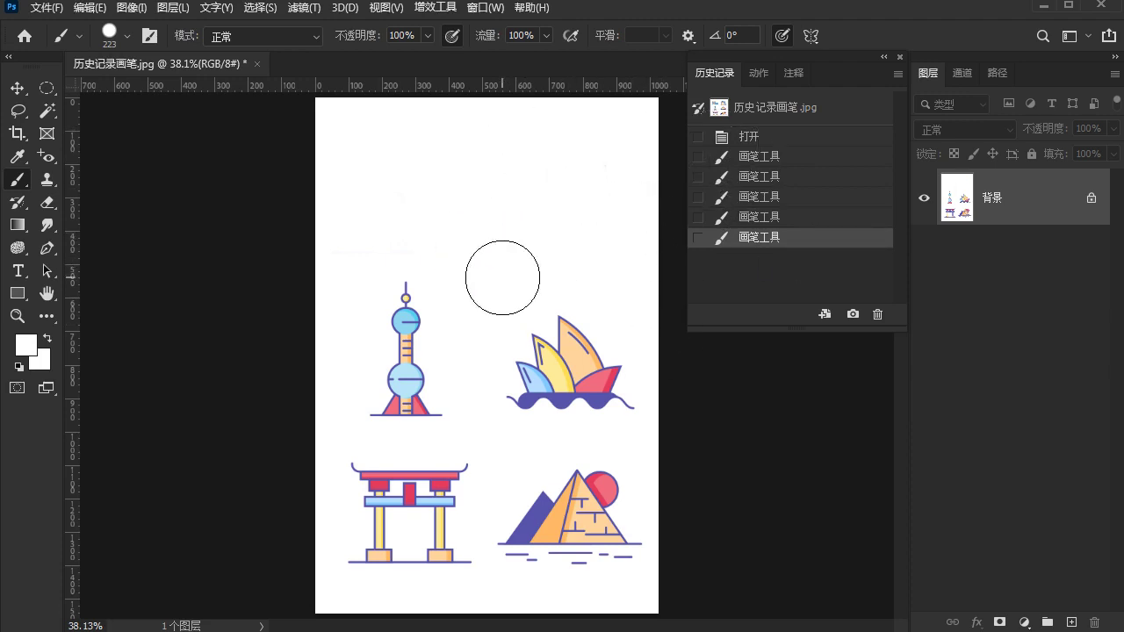
mouse_move(449, 461)
mouse_down()
mouse_move(361, 498)
mouse_move(439, 532)
mouse_up()
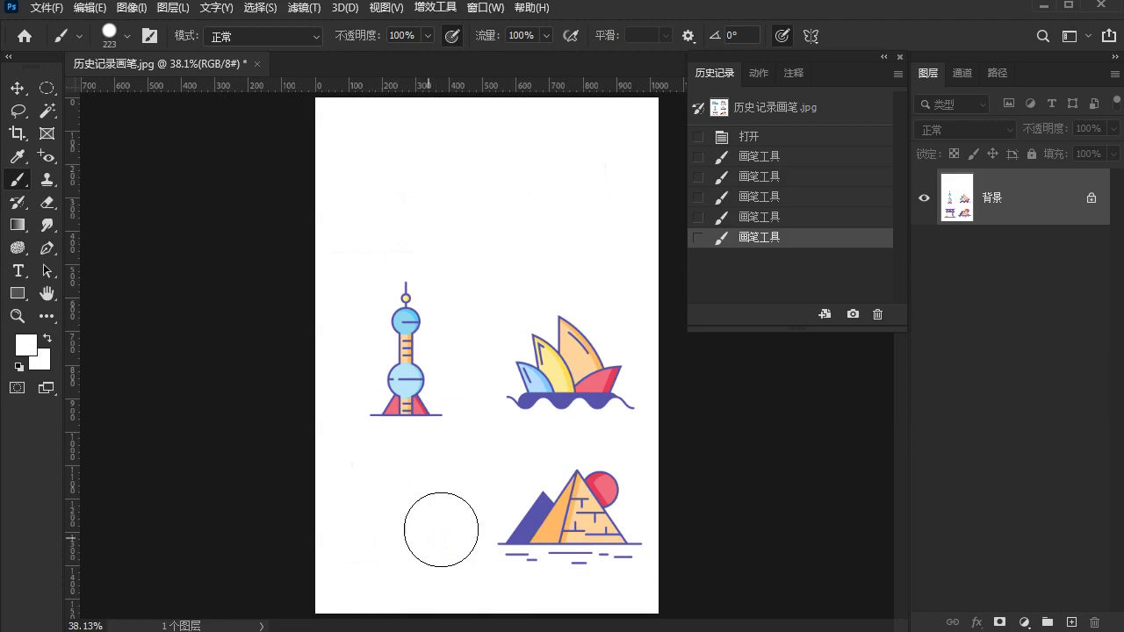
Step through the History states from the opening snapshot to the last brush stroke.
click(754, 158)
click(753, 197)
click(753, 218)
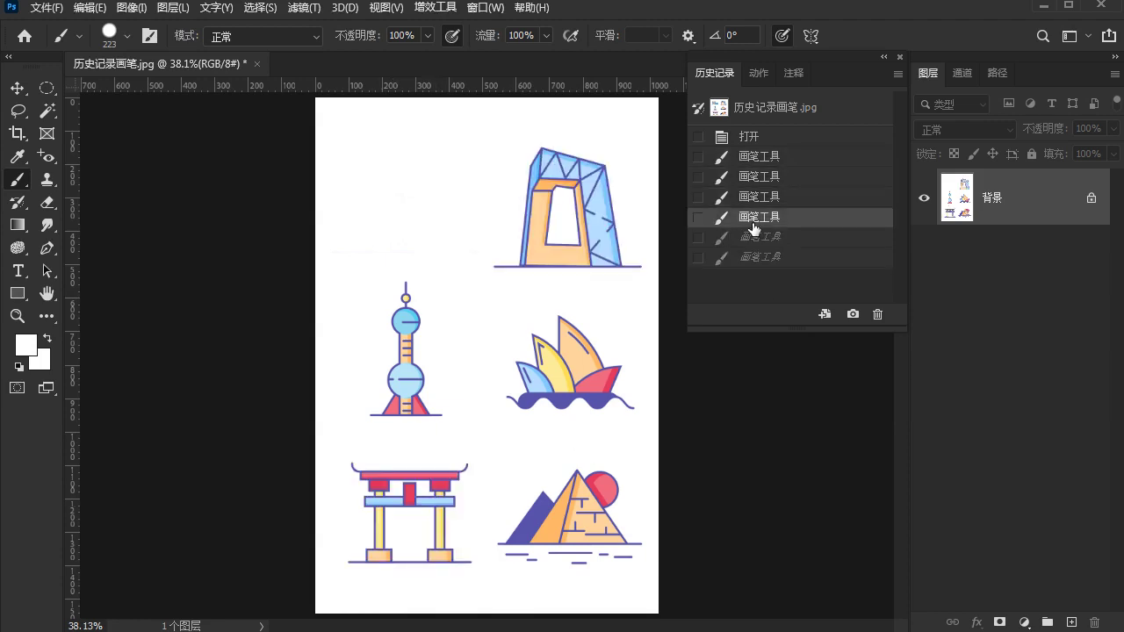
click(764, 237)
click(764, 258)
click(764, 156)
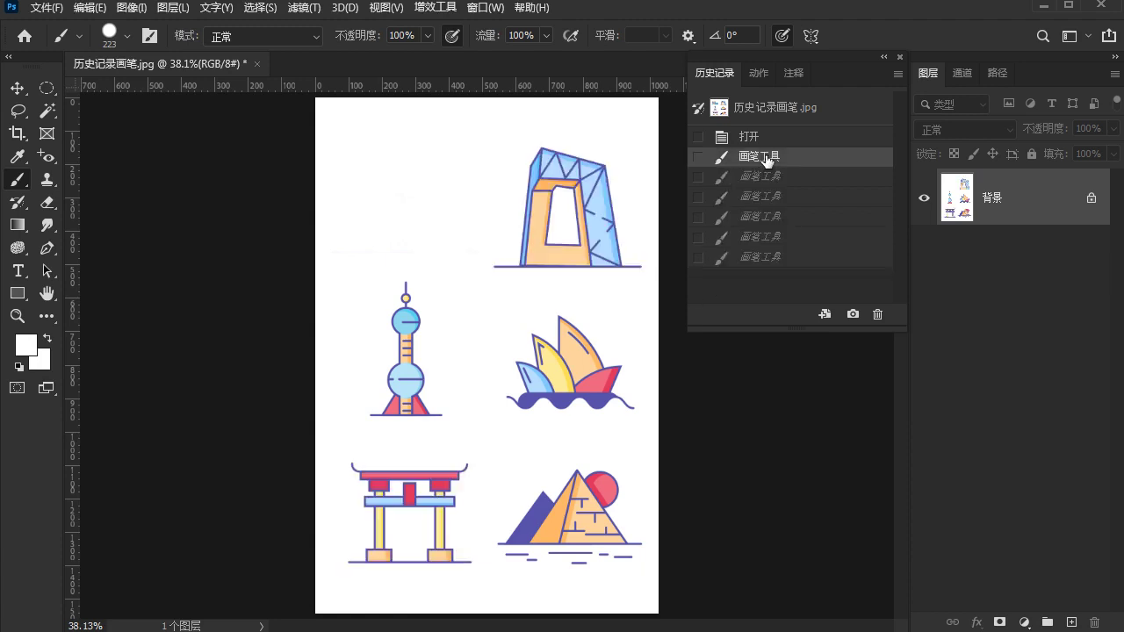
click(753, 139)
click(761, 114)
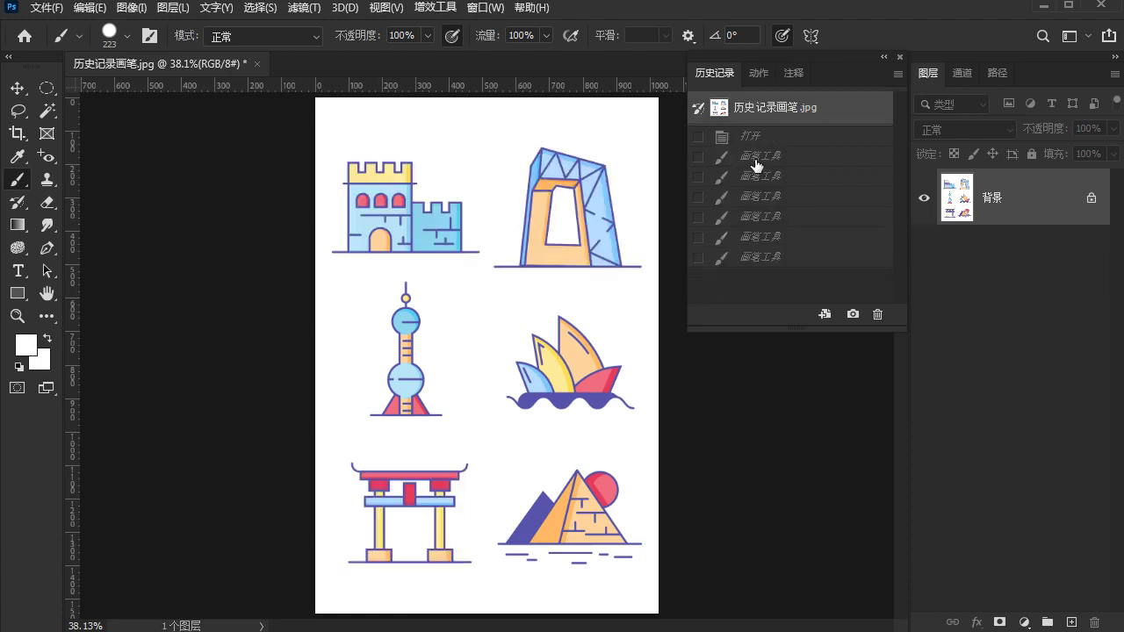
click(751, 257)
click(773, 113)
click(767, 260)
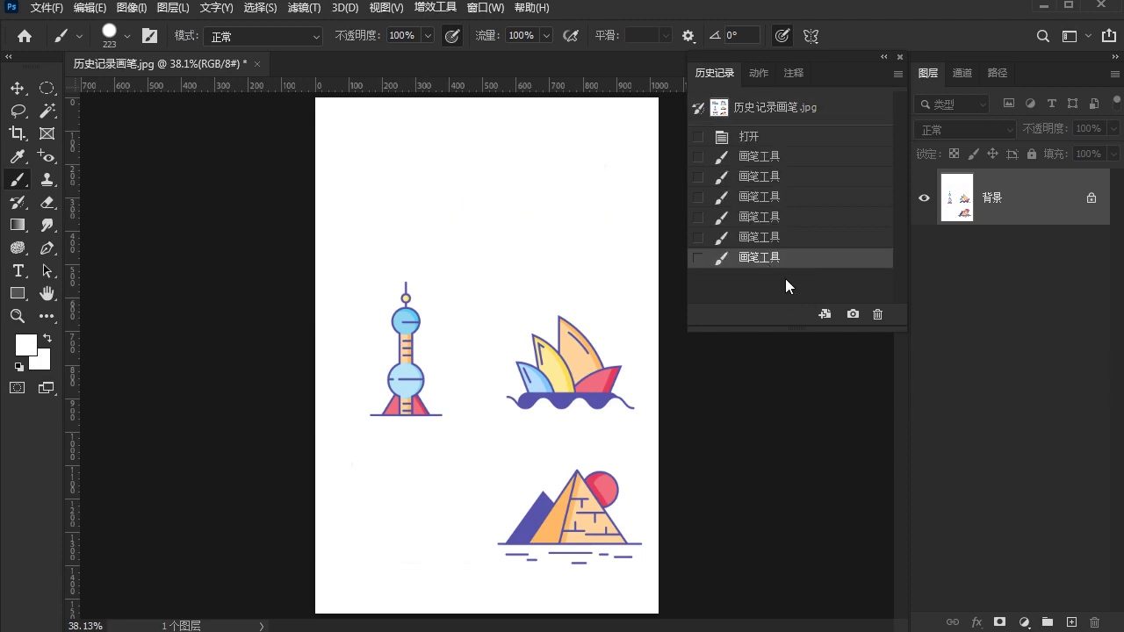
Paint white over the Oriental Pearl Tower, Opera House and pyramid.
right_click(10, 184)
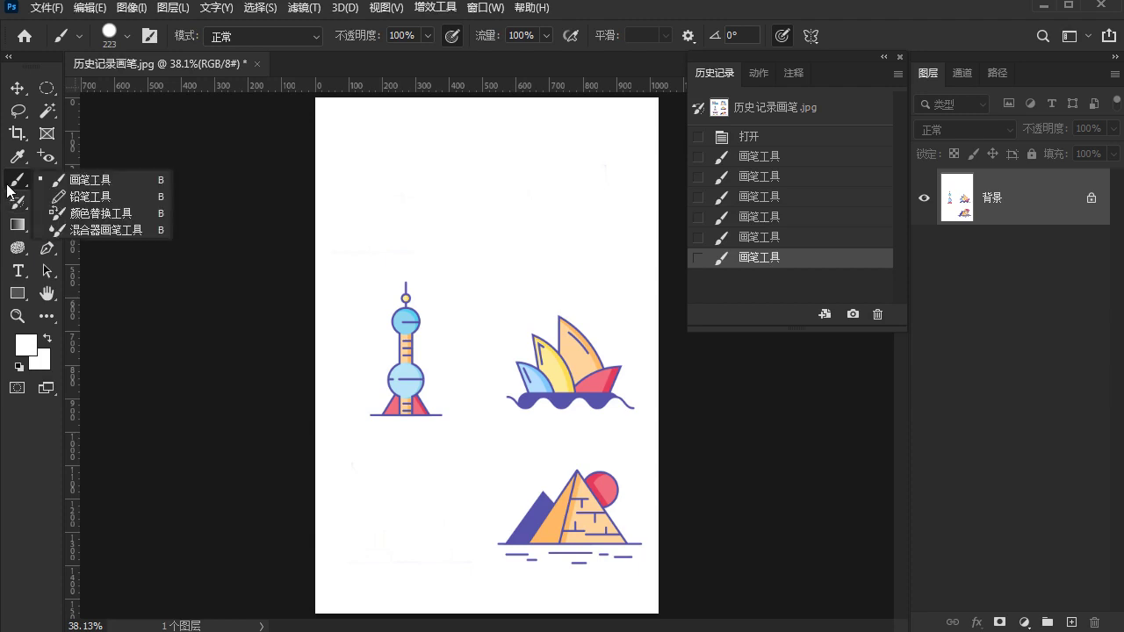
click(88, 180)
drag(407, 279, 404, 380)
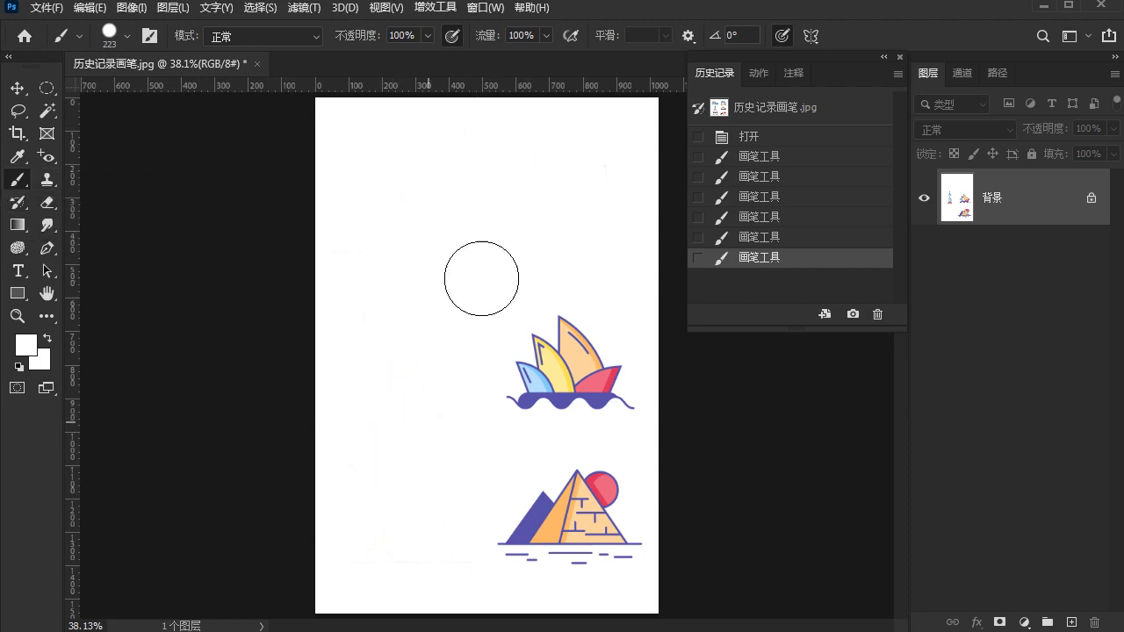
mouse_move(481, 278)
mouse_down()
mouse_move(566, 529)
mouse_move(507, 517)
mouse_up()
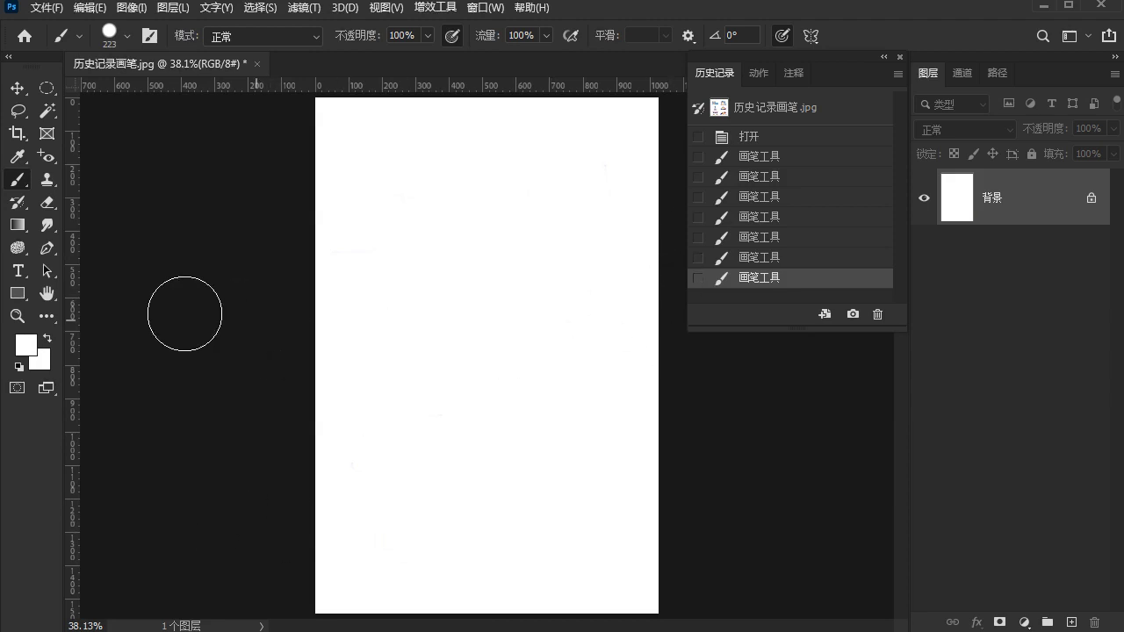
click(18, 202)
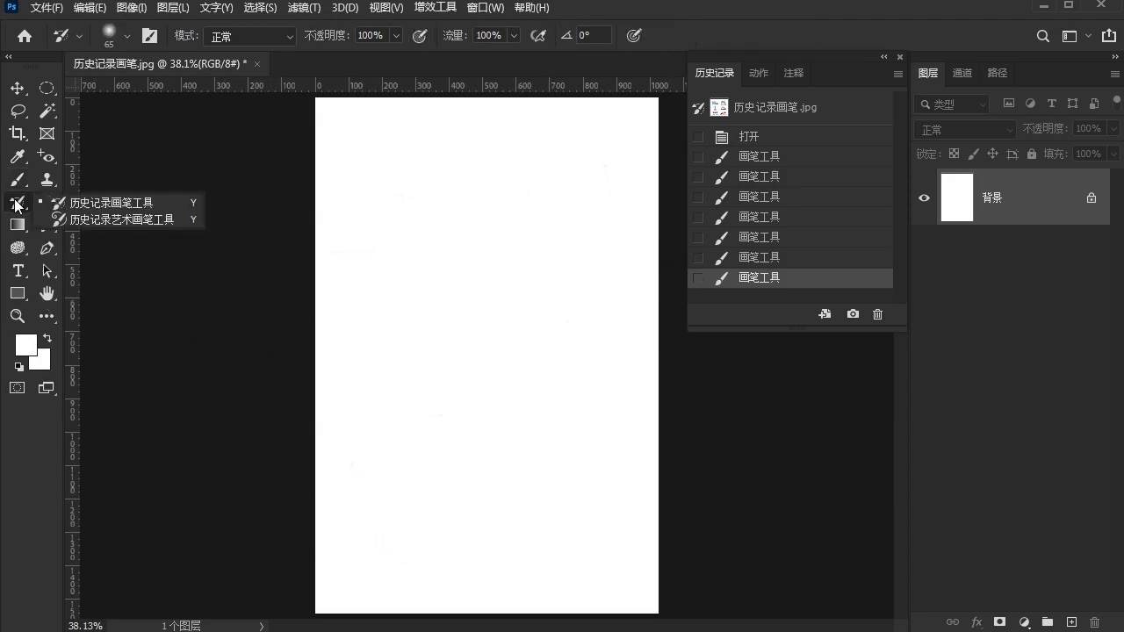
Paint the original landmarks back onto the white canvas with the History Brush.
click(84, 206)
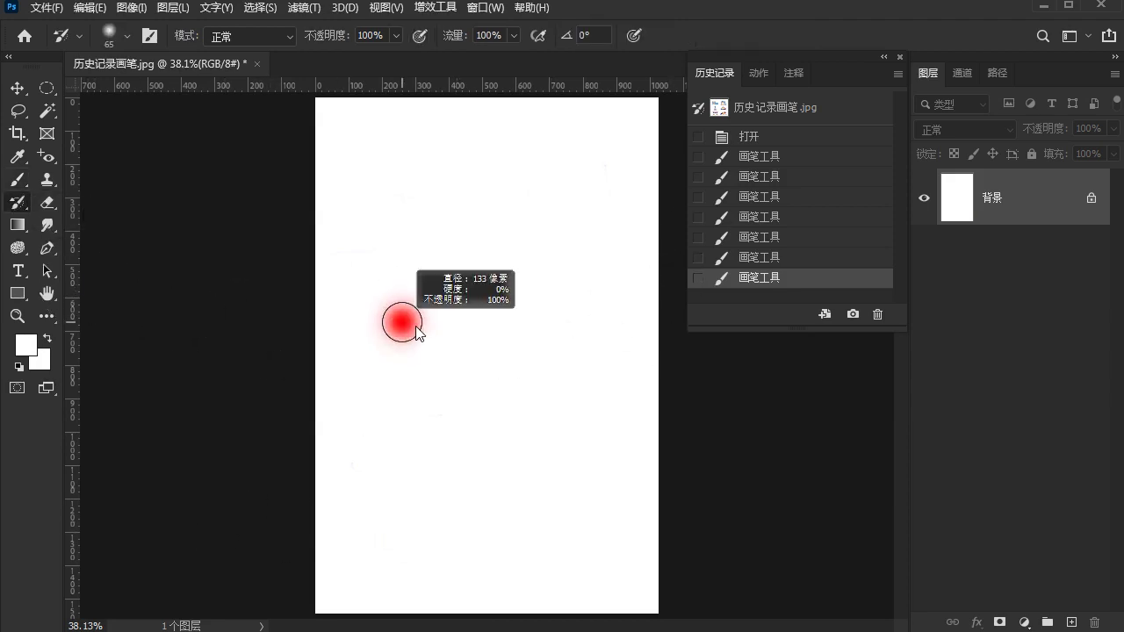
mouse_move(409, 386)
mouse_down()
mouse_move(427, 313)
mouse_move(458, 393)
mouse_move(325, 514)
mouse_move(402, 427)
mouse_move(527, 463)
mouse_move(584, 543)
mouse_move(508, 549)
mouse_move(486, 373)
mouse_move(611, 417)
mouse_move(364, 201)
mouse_move(309, 124)
mouse_move(367, 422)
mouse_up()
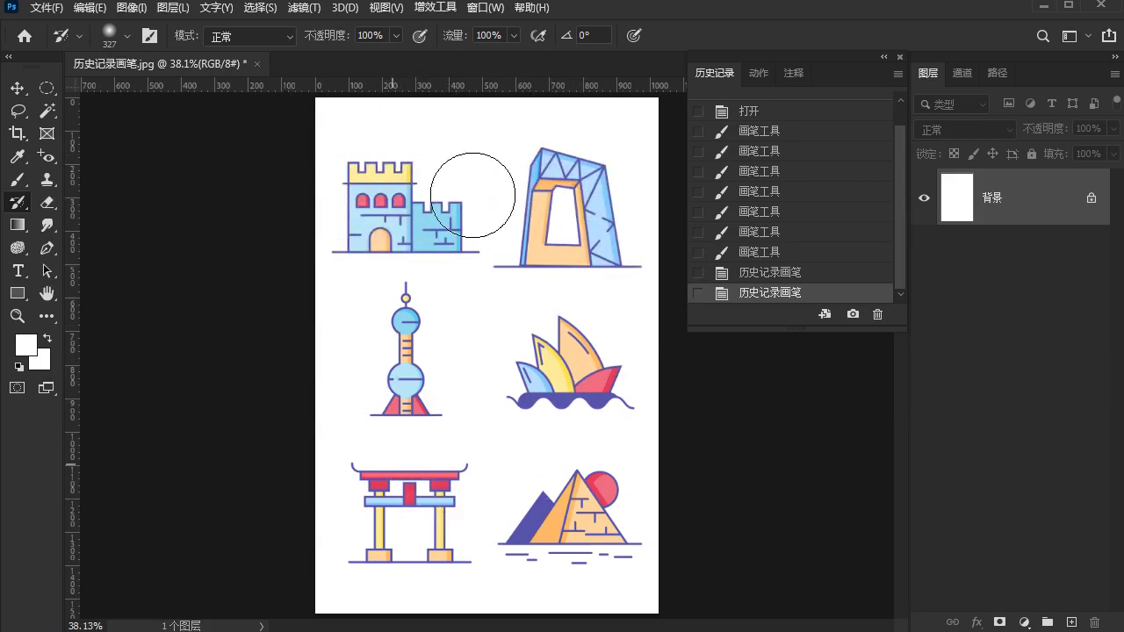
drag(464, 188, 426, 455)
scroll(817, 196, up, 2)
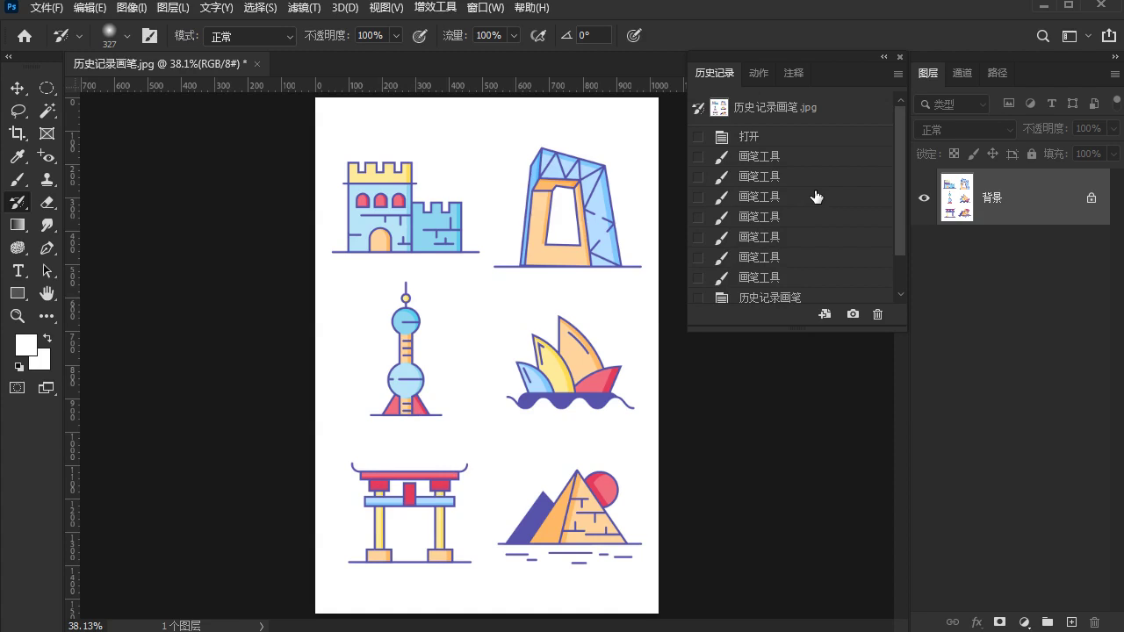
scroll(815, 204, down, 2)
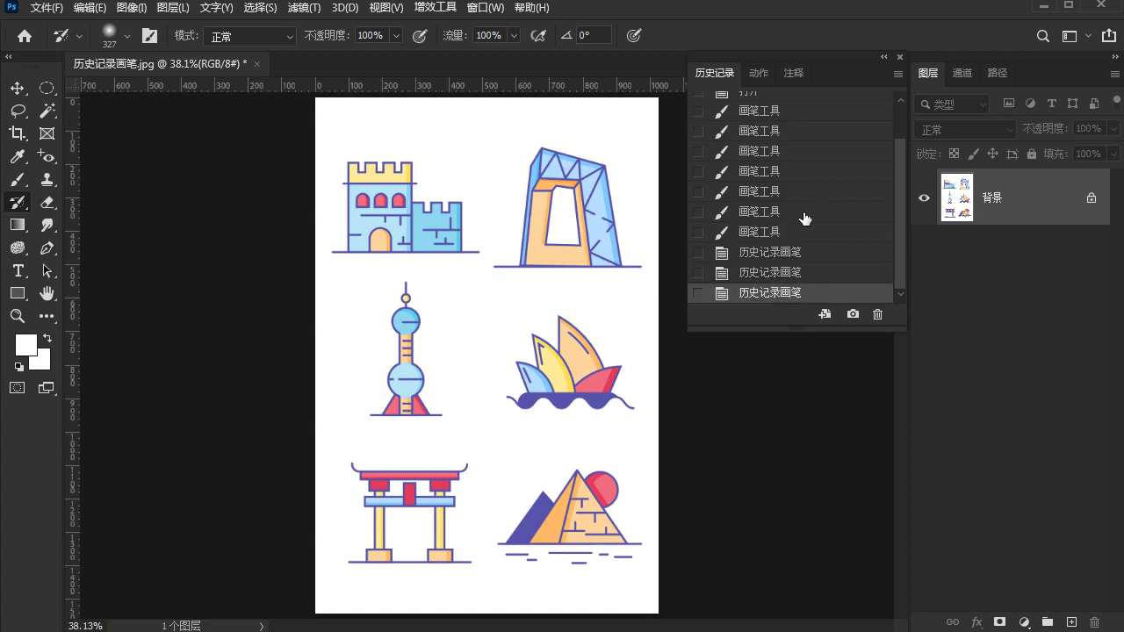
Enlarge the History Brush to 532 pixels and restore more of the original image.
right_click(17, 203)
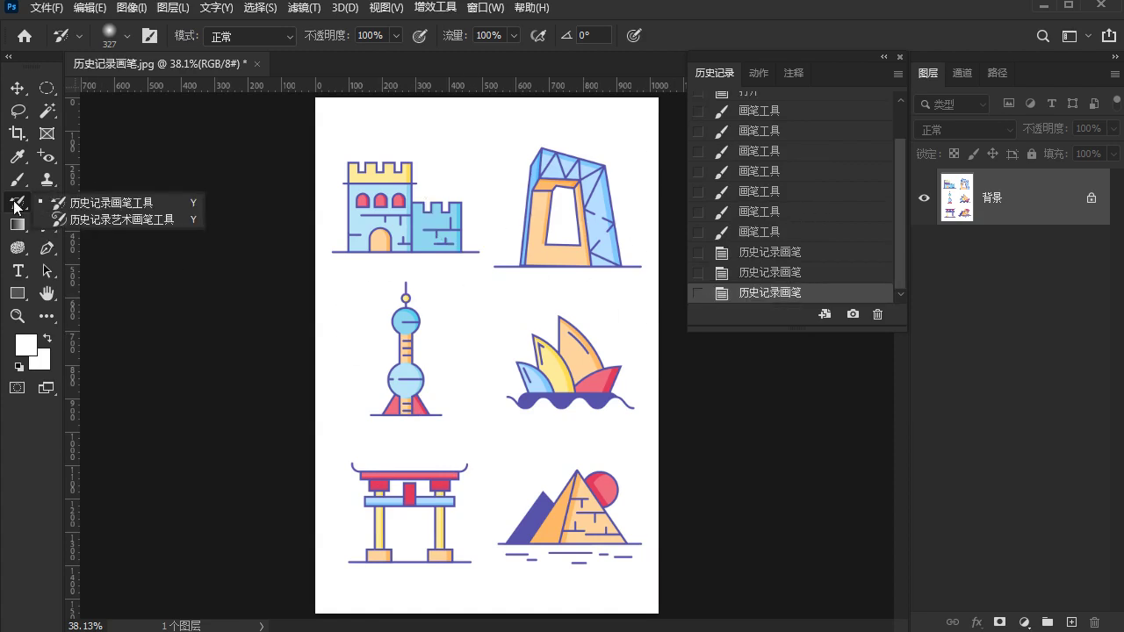
click(53, 208)
drag(413, 326, 484, 321)
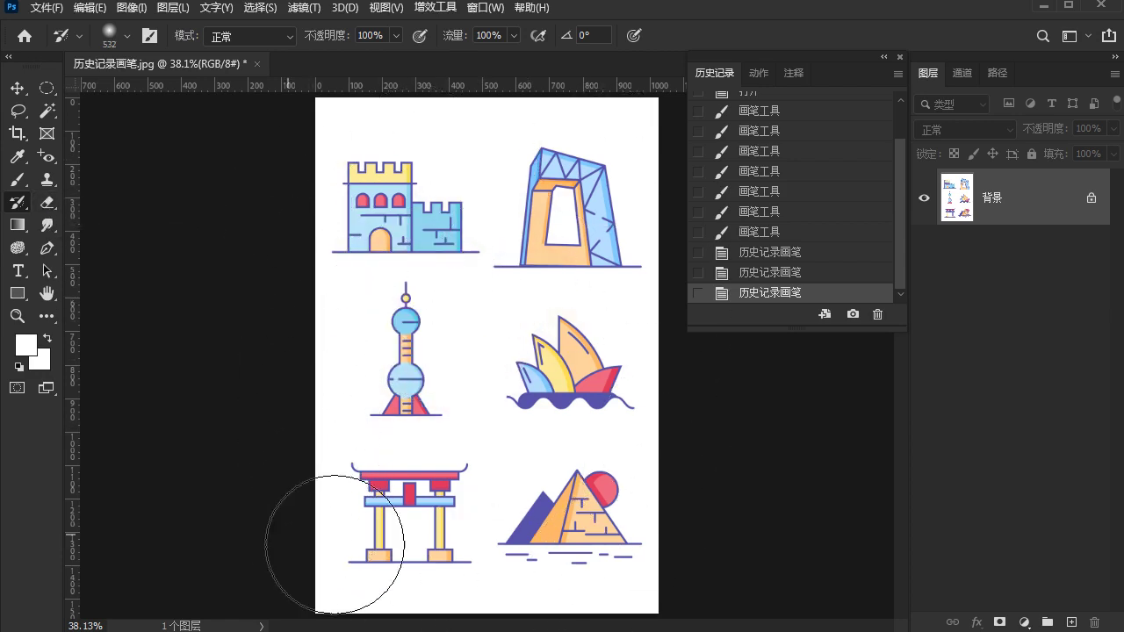
drag(497, 458, 615, 448)
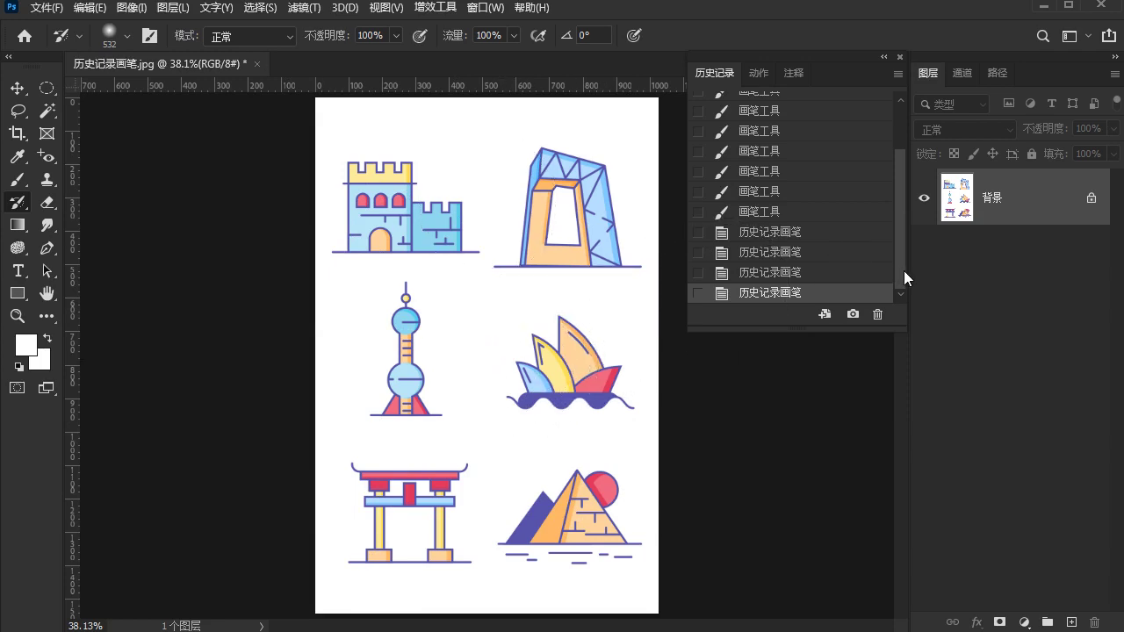
scroll(902, 280, up, 3)
Compare the original snapshot with the erased states, stopping at the fifth erasing stroke.
click(707, 109)
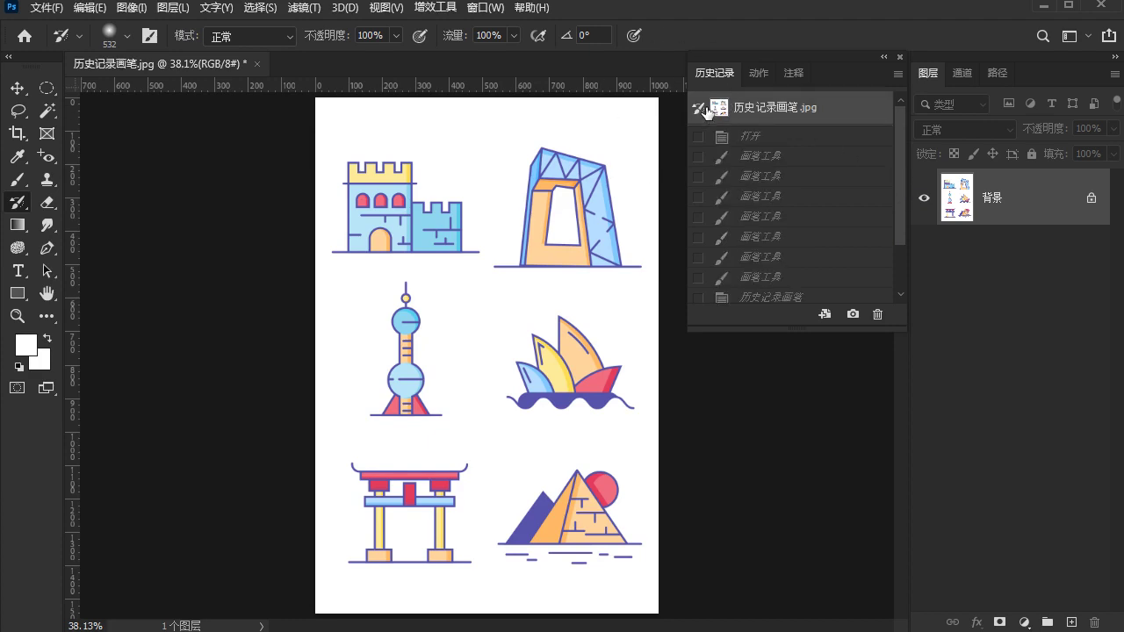
click(759, 196)
click(760, 257)
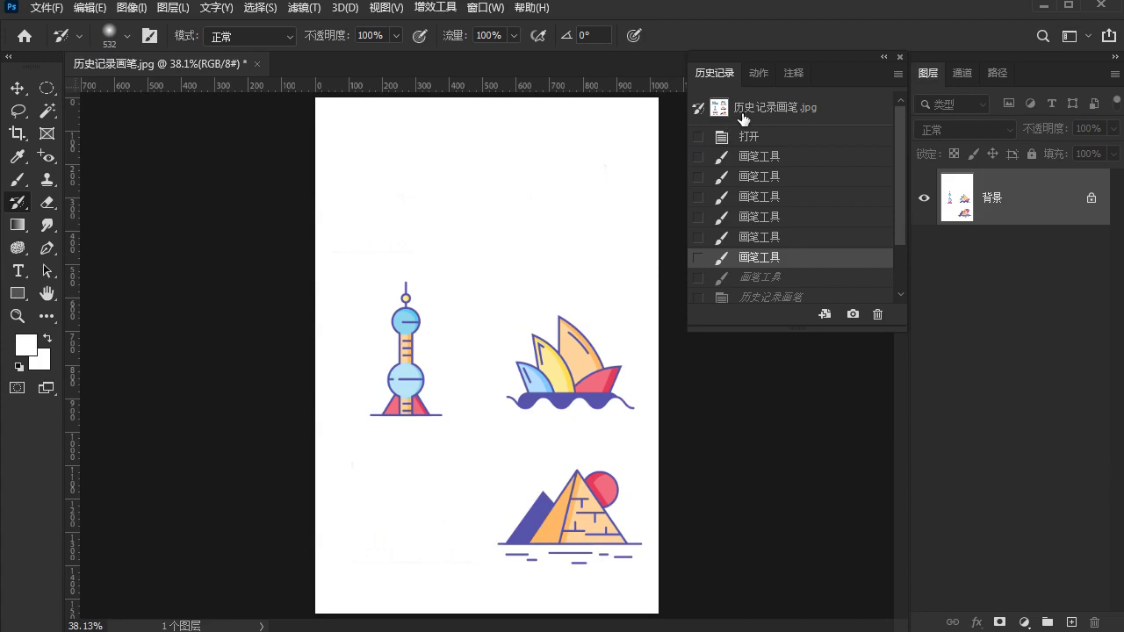
click(729, 105)
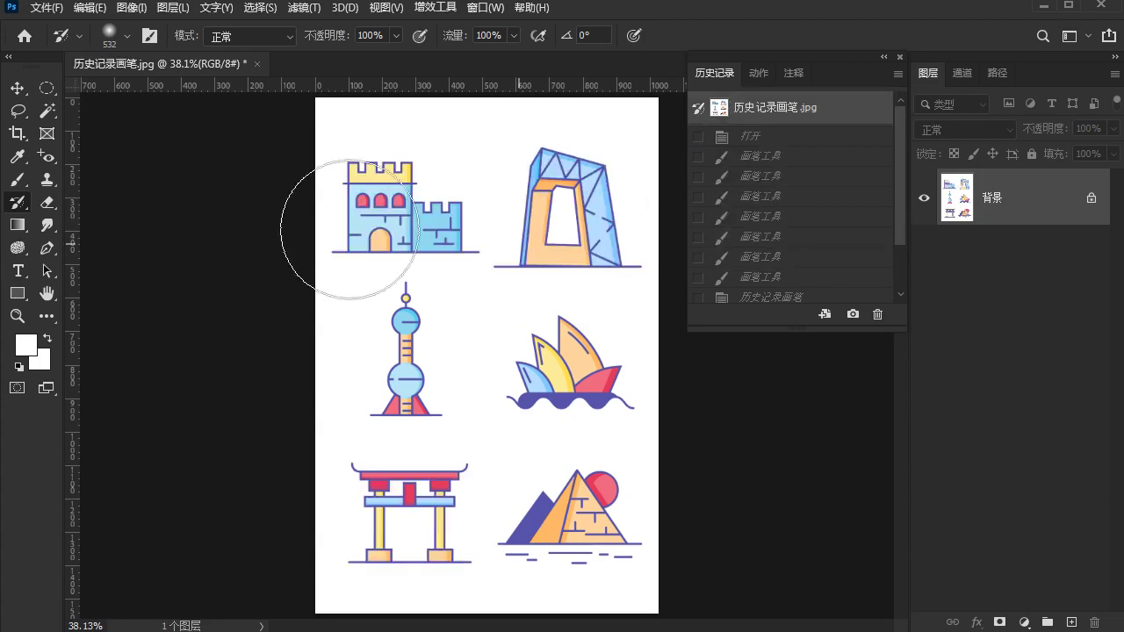
click(761, 276)
click(764, 236)
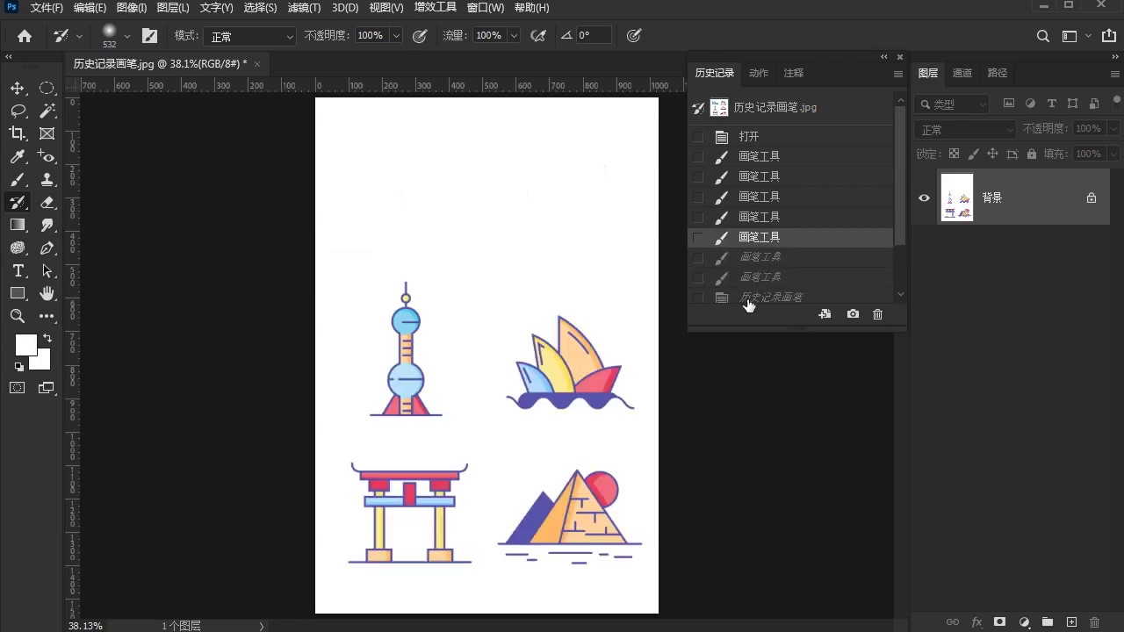
Restore the landmarks, then revert to the opened image and make a single restoring stroke.
drag(529, 261, 527, 206)
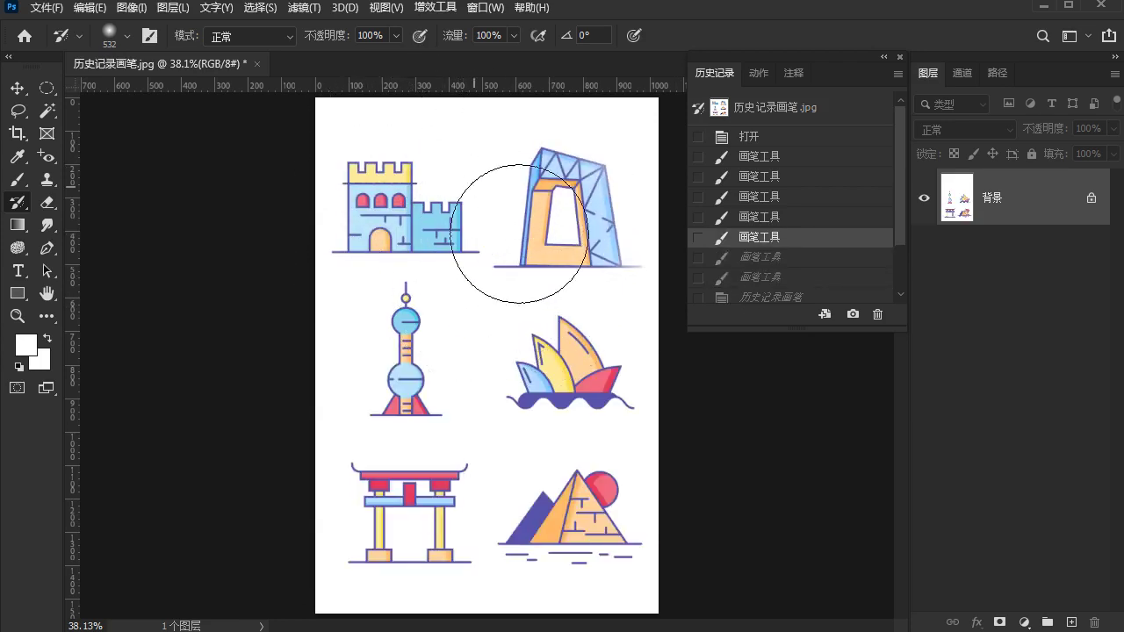
drag(425, 415, 412, 395)
drag(352, 463, 417, 493)
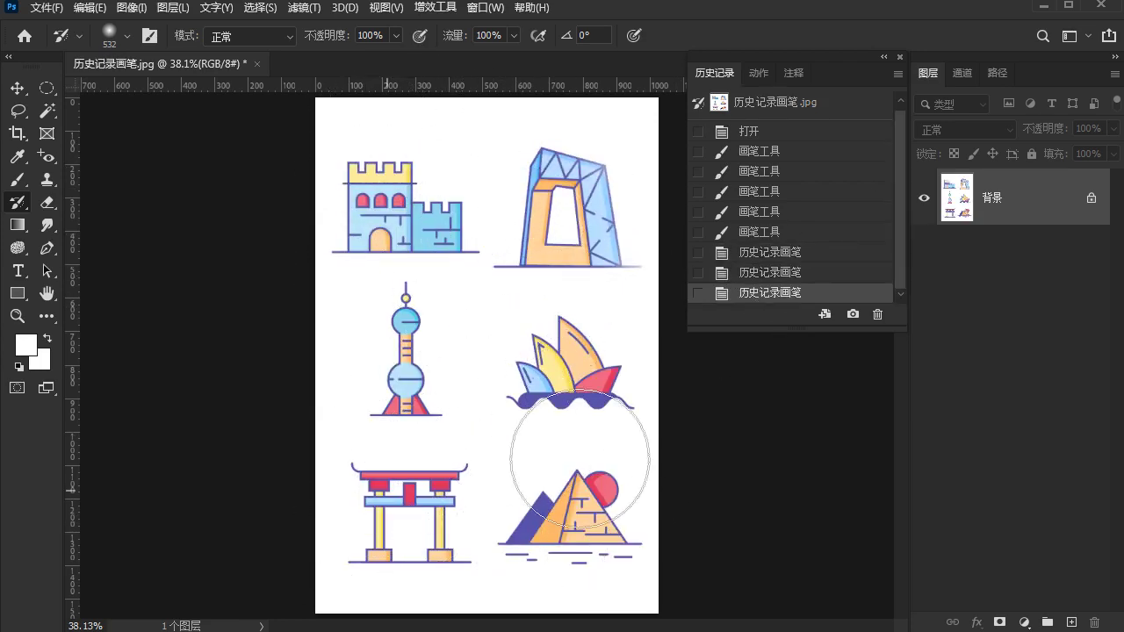
drag(602, 459, 553, 406)
scroll(843, 204, up, 2)
click(776, 121)
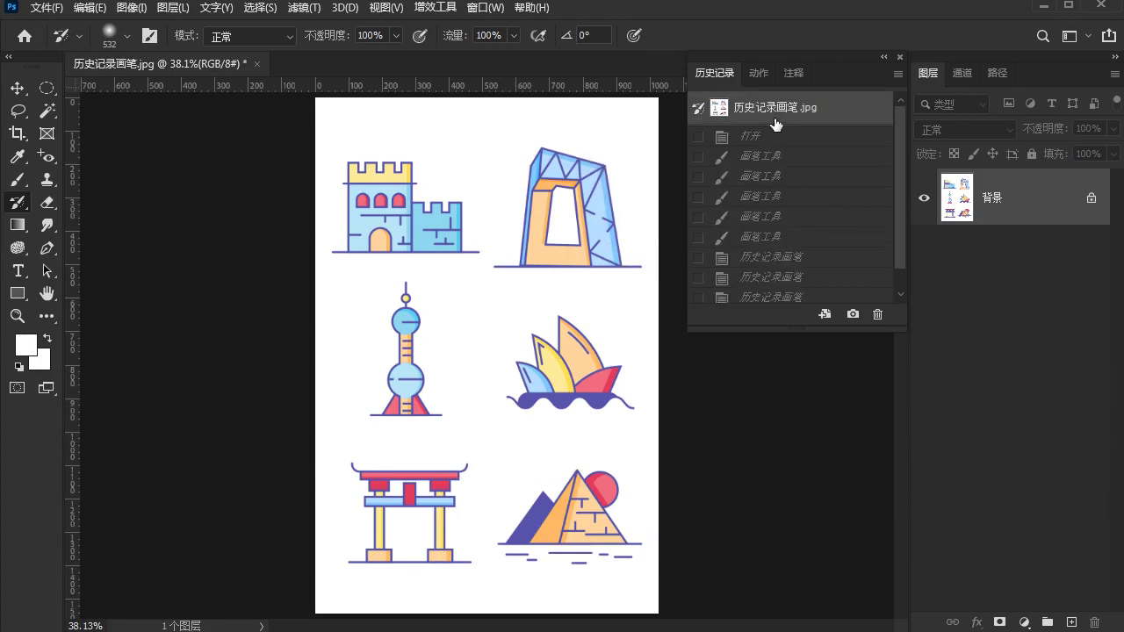
click(456, 328)
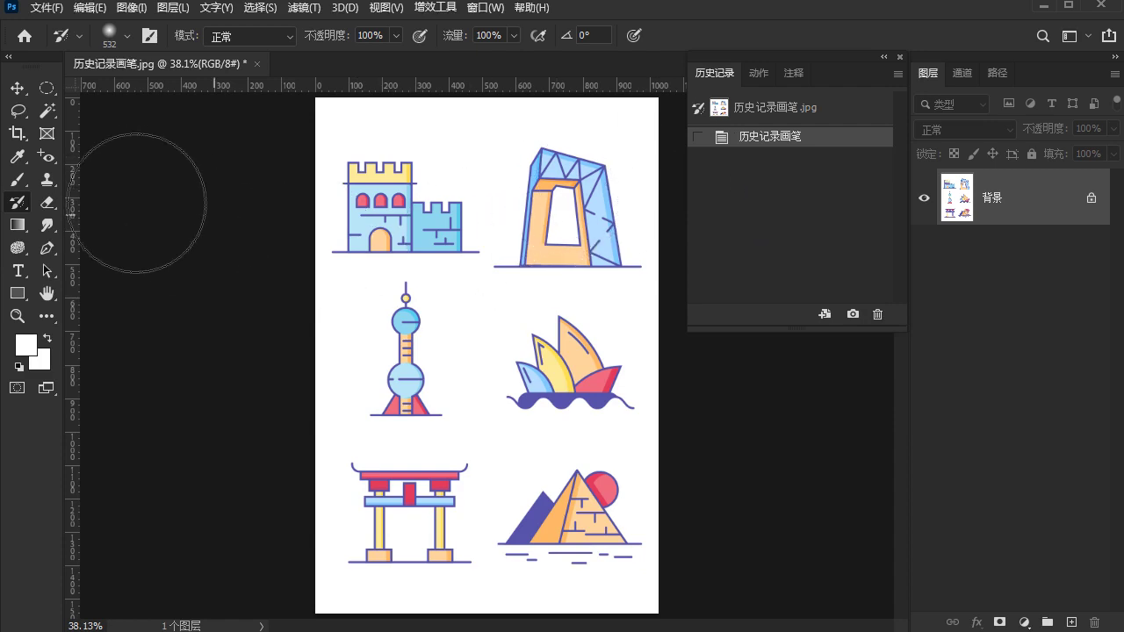
Paint white over the Great Wall, opera house and gate, saving a snapshot after each stage.
click(17, 179)
mouse_move(369, 176)
mouse_down()
mouse_move(375, 236)
mouse_move(414, 226)
mouse_move(346, 188)
mouse_move(416, 238)
mouse_up()
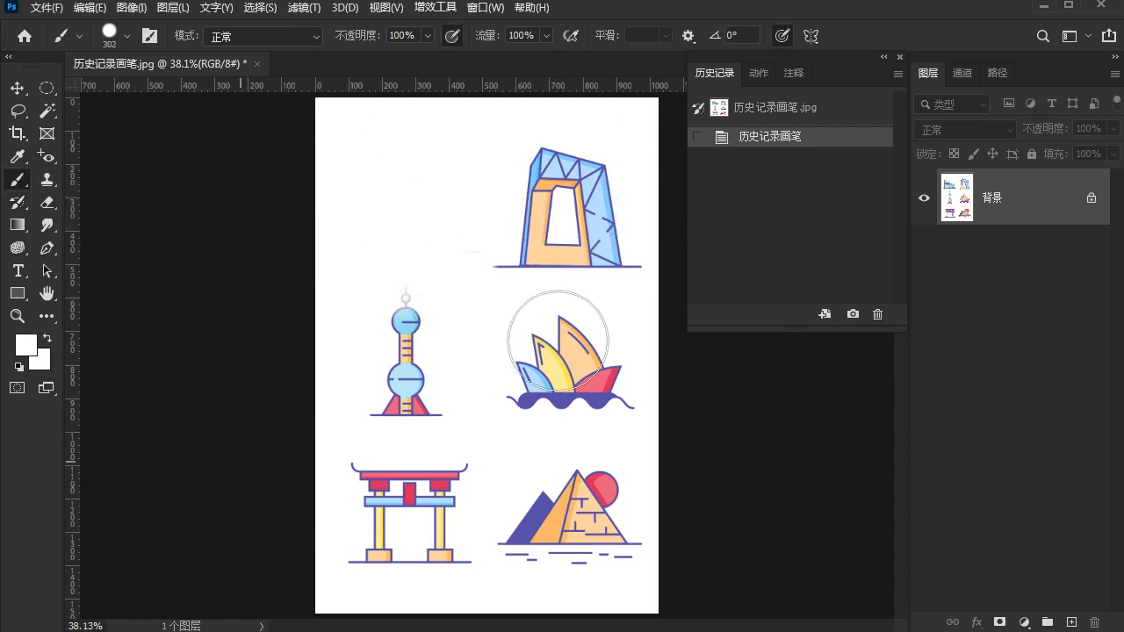
drag(557, 414, 603, 402)
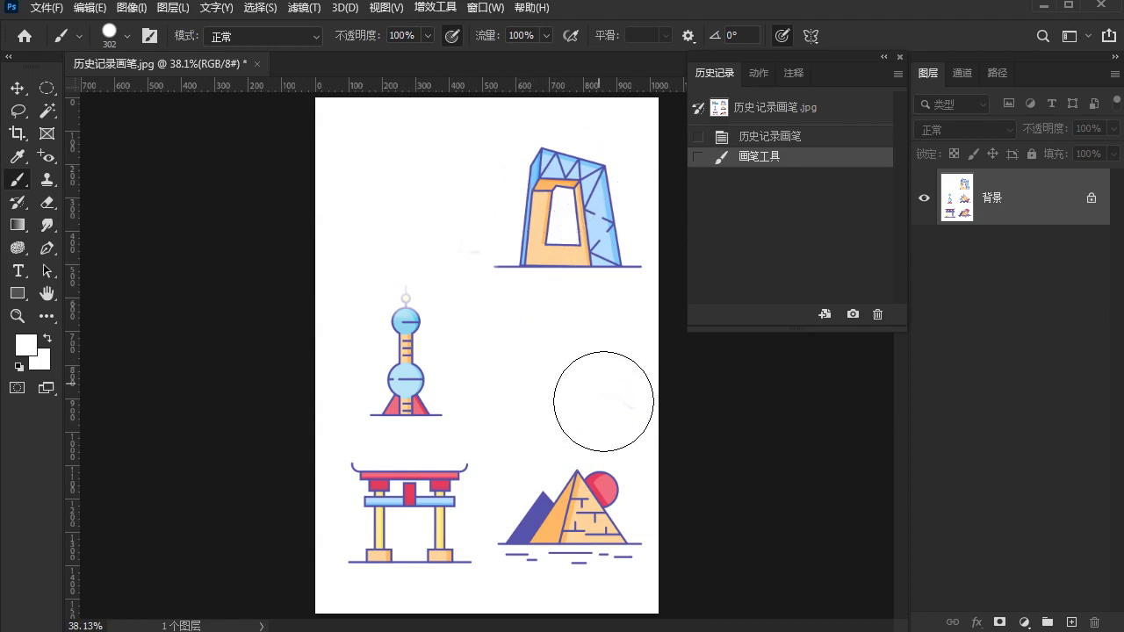
click(604, 402)
click(853, 314)
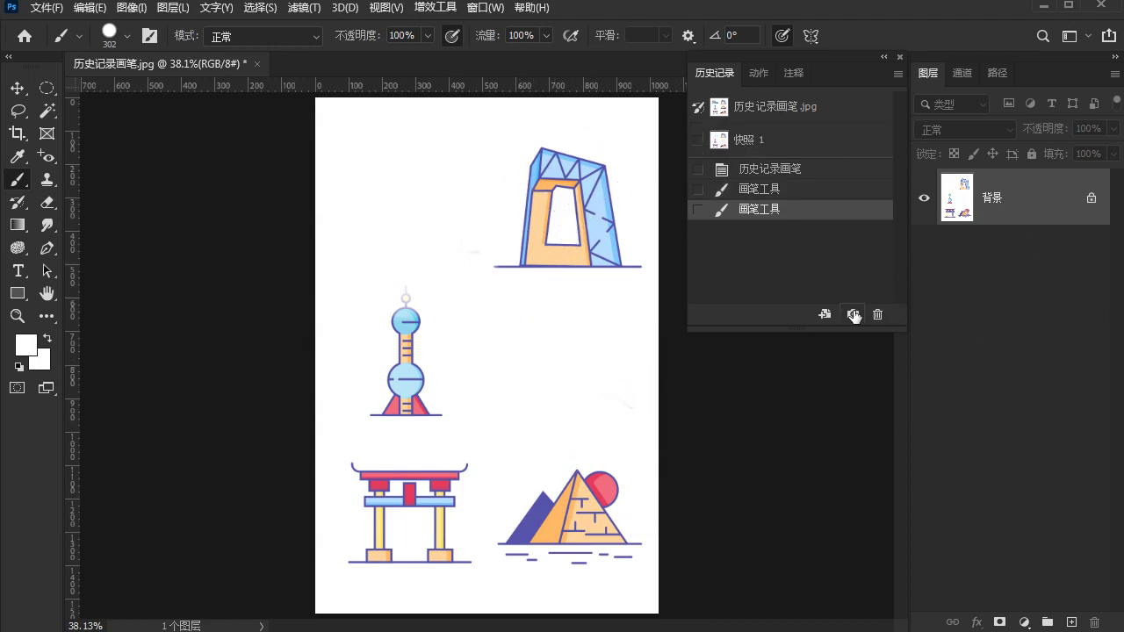
mouse_move(396, 526)
mouse_down()
mouse_move(350, 497)
mouse_move(452, 509)
mouse_up()
mouse_move(562, 272)
mouse_down()
mouse_move(540, 200)
mouse_move(793, 339)
mouse_up()
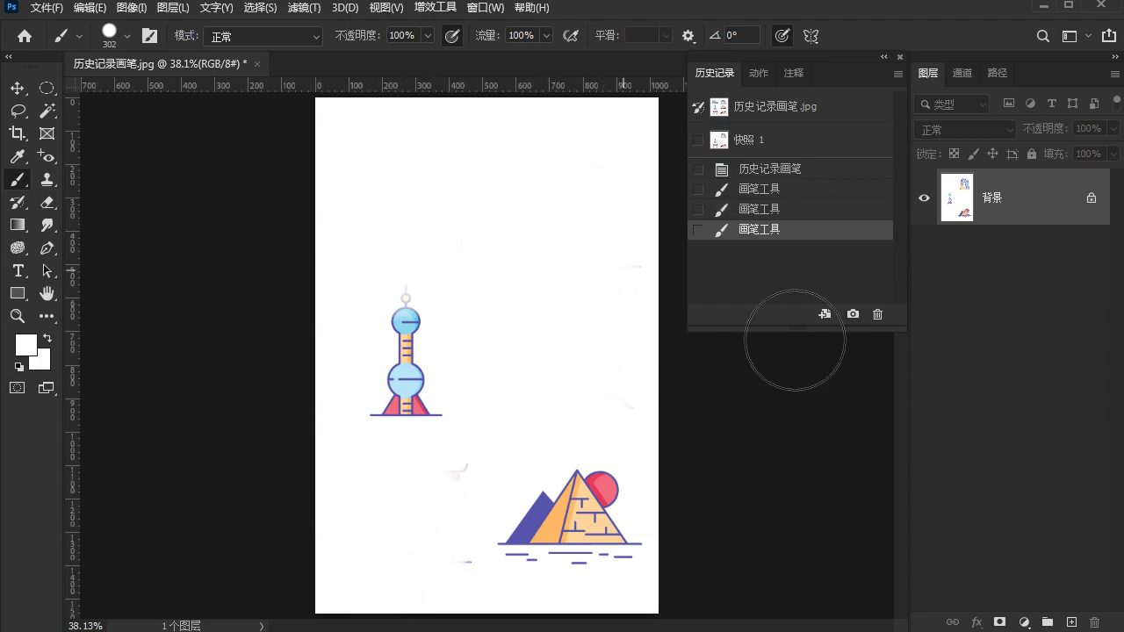
click(853, 315)
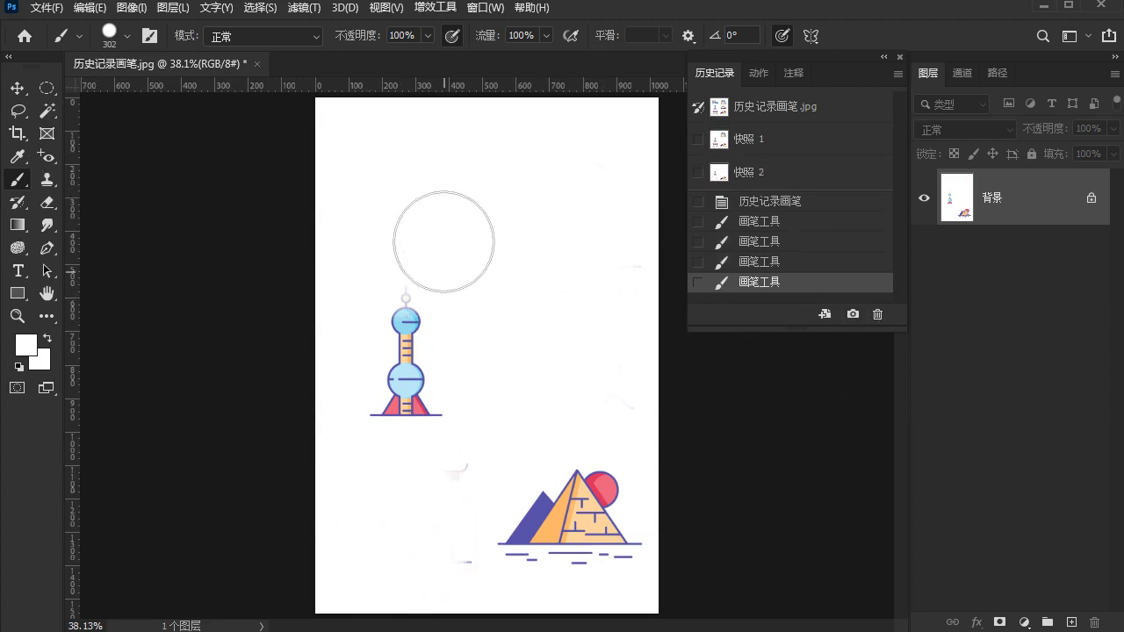
Paint white over the Oriental Pearl Tower, the red sun and the sun behind the pyramid.
drag(429, 284, 367, 413)
click(412, 321)
drag(606, 487, 549, 383)
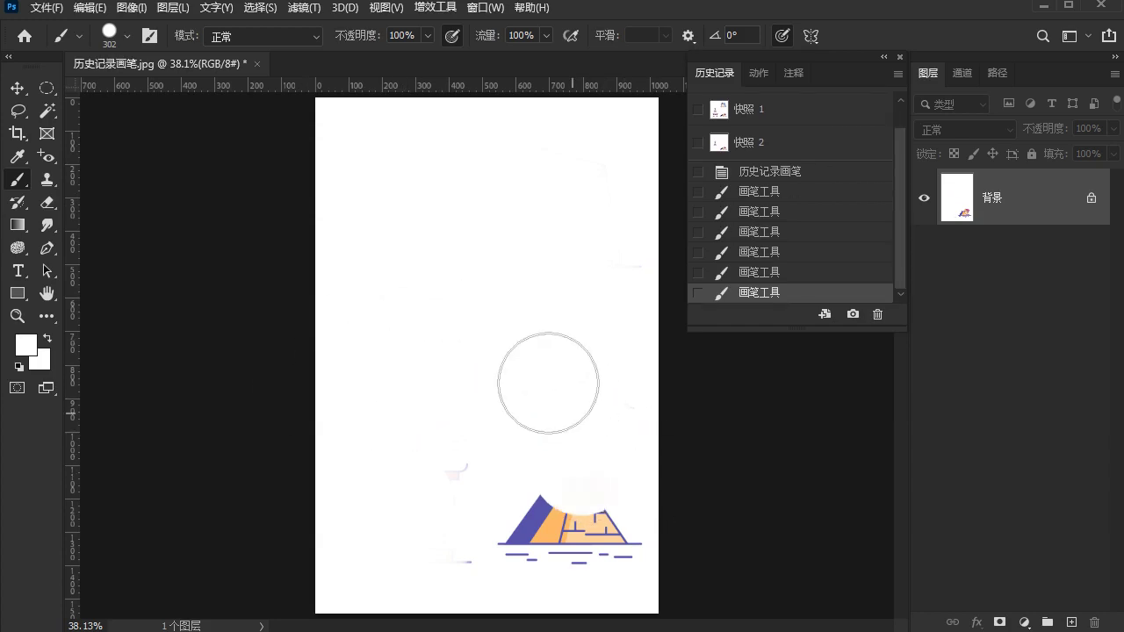
click(17, 202)
scroll(781, 176, up, 3)
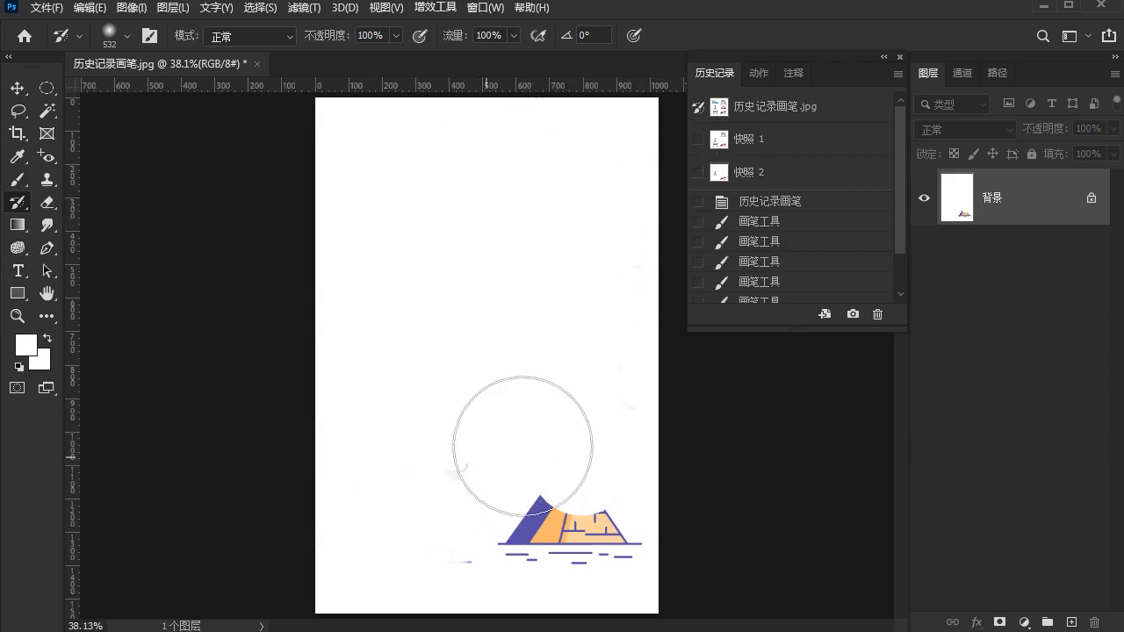
Use the History Brush to paint the tower, gate, opera house and CCTV building back.
click(786, 204)
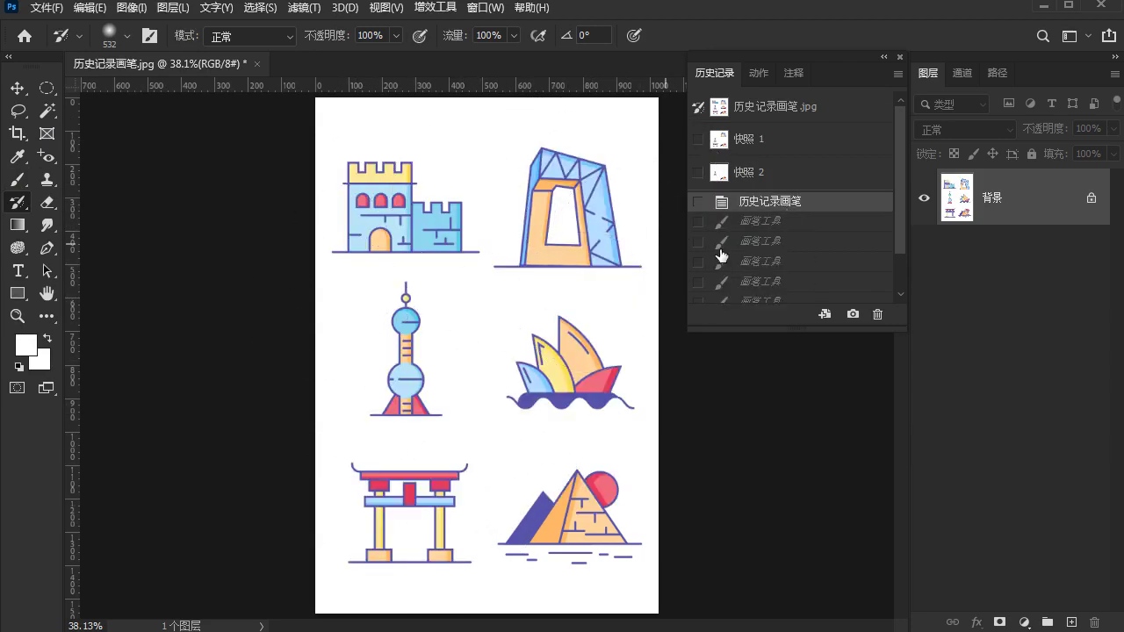
scroll(729, 253, down, 2)
click(802, 293)
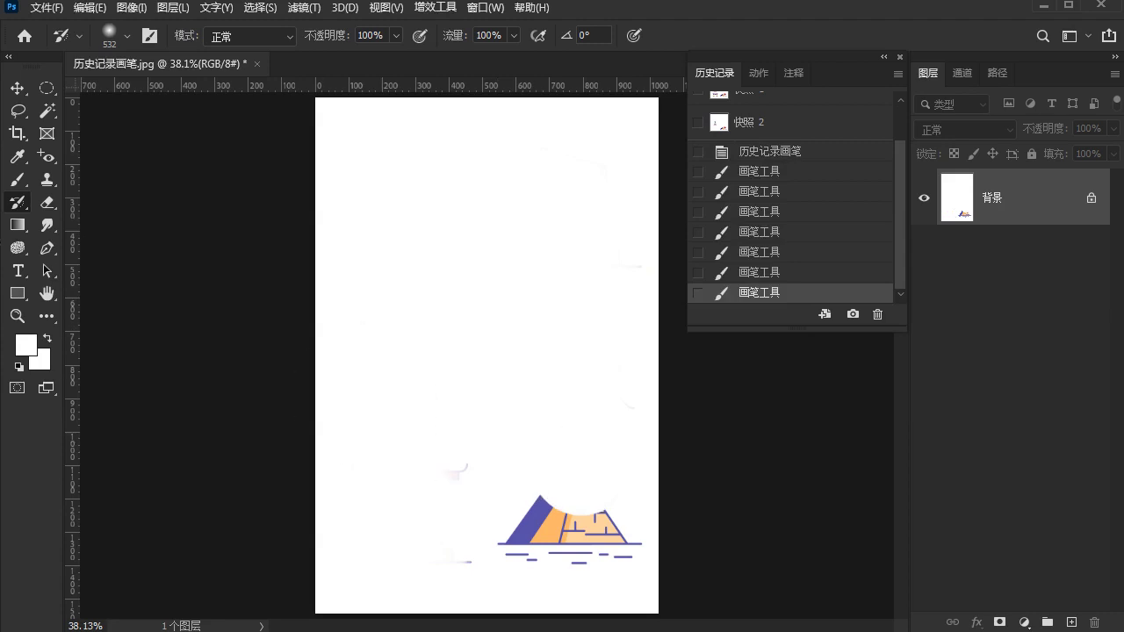
right_click(16, 209)
click(127, 204)
mouse_move(345, 502)
mouse_down()
mouse_move(416, 471)
mouse_move(489, 152)
mouse_move(389, 113)
mouse_up()
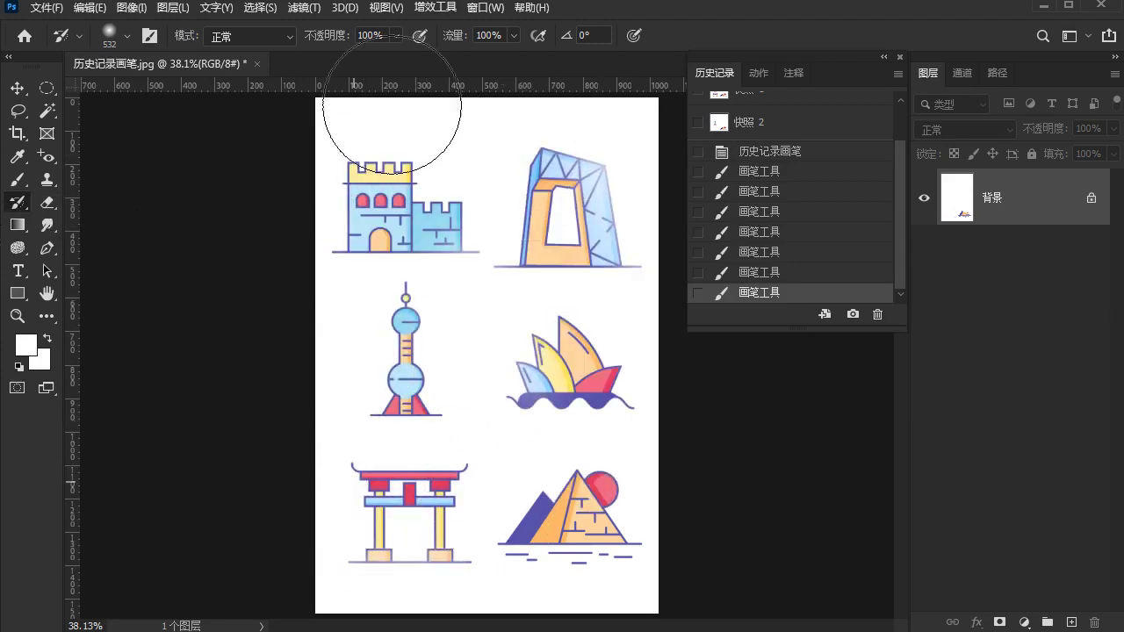
scroll(737, 168, up, 3)
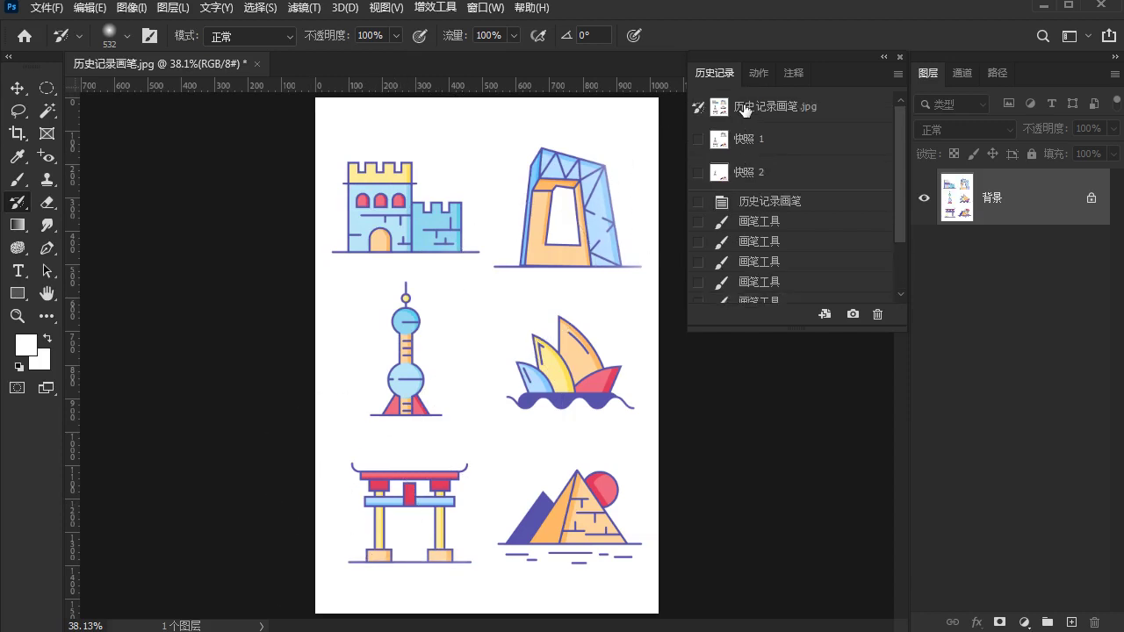
drag(464, 126, 352, 427)
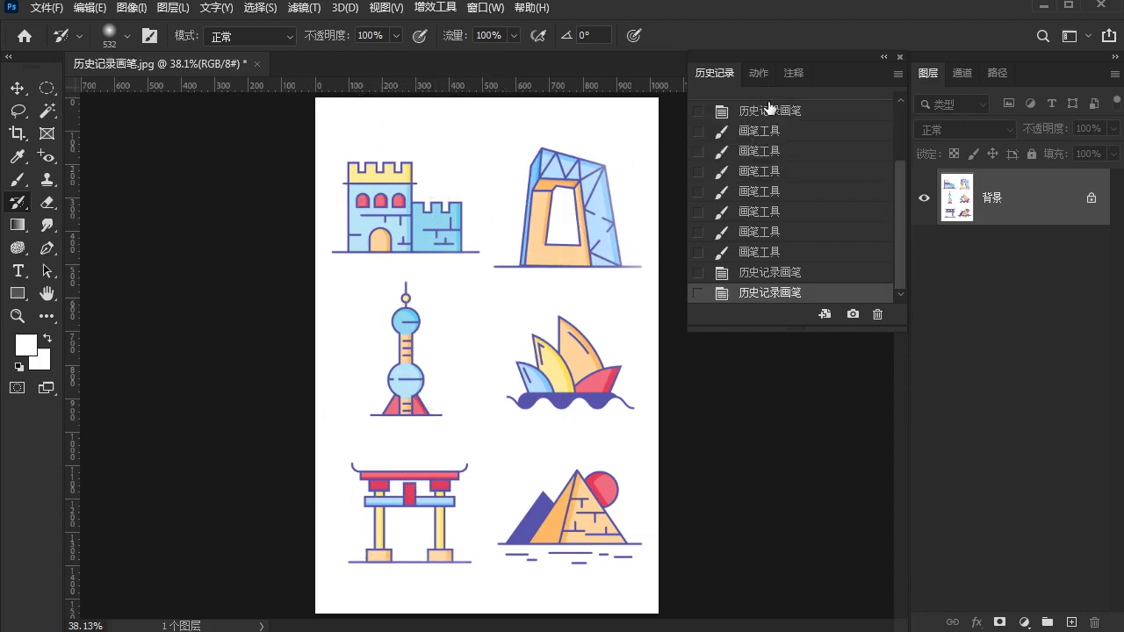
scroll(760, 181, up, 3)
Set 快照 1 as the History Brush source and return to the erased state showing only the pyramid.
click(749, 145)
click(752, 176)
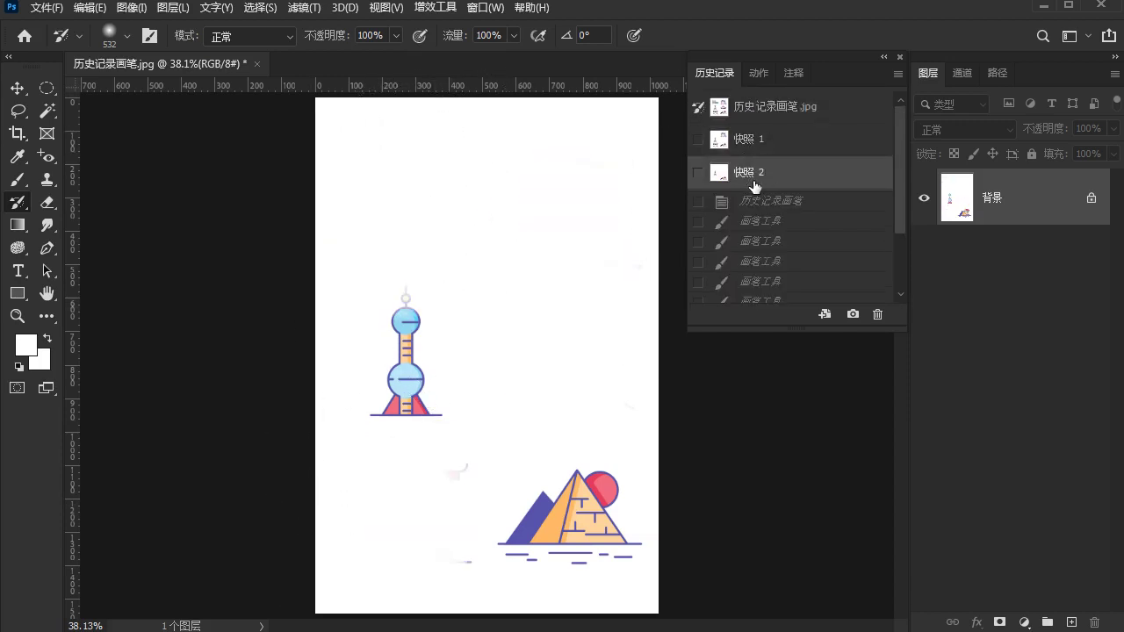
click(791, 107)
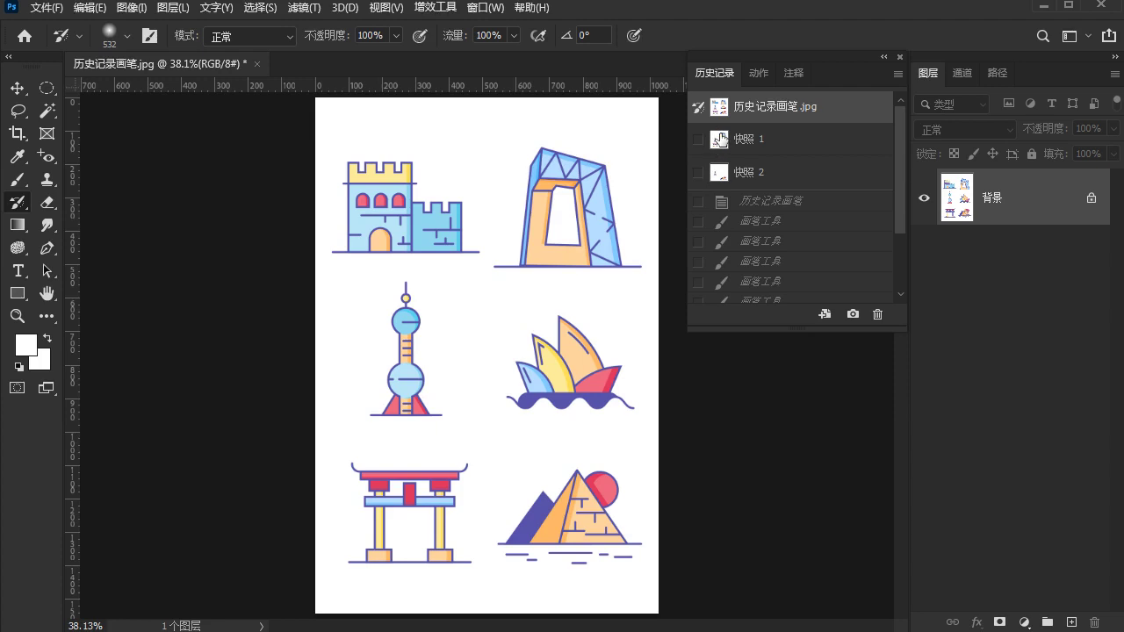
click(736, 151)
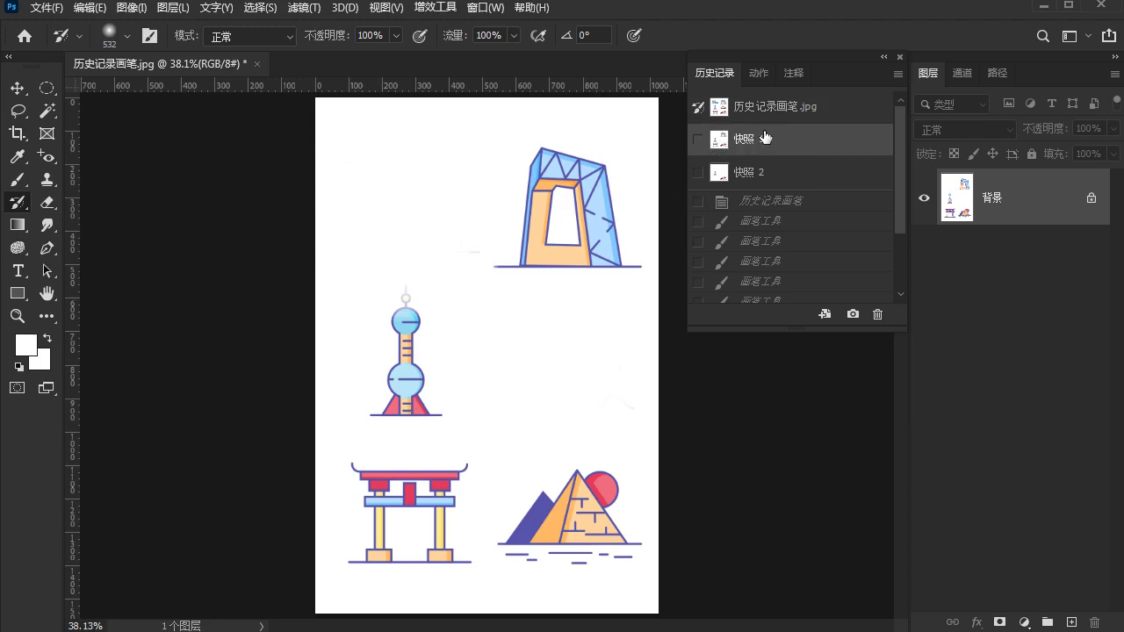
scroll(784, 246, down, 3)
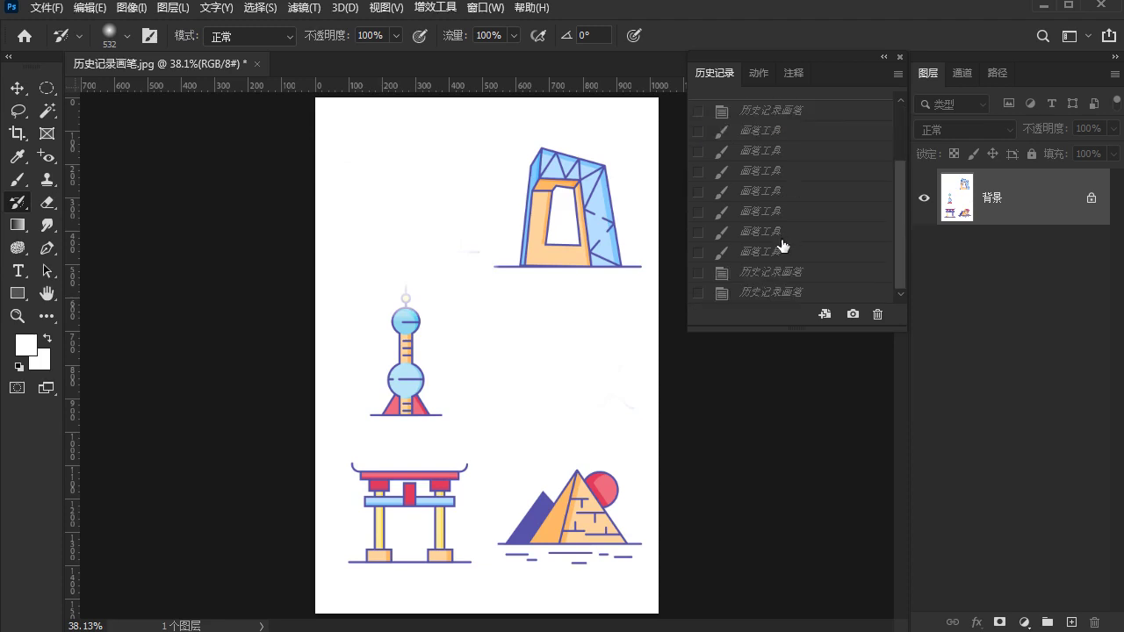
click(787, 251)
click(786, 273)
click(786, 232)
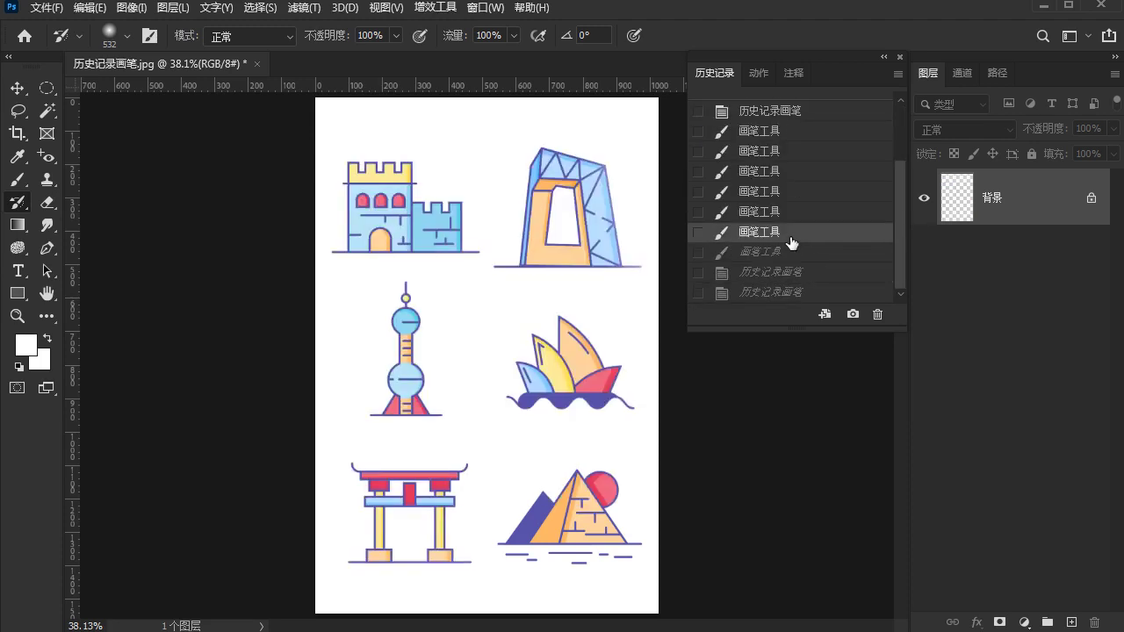
click(790, 211)
scroll(764, 220, up, 2)
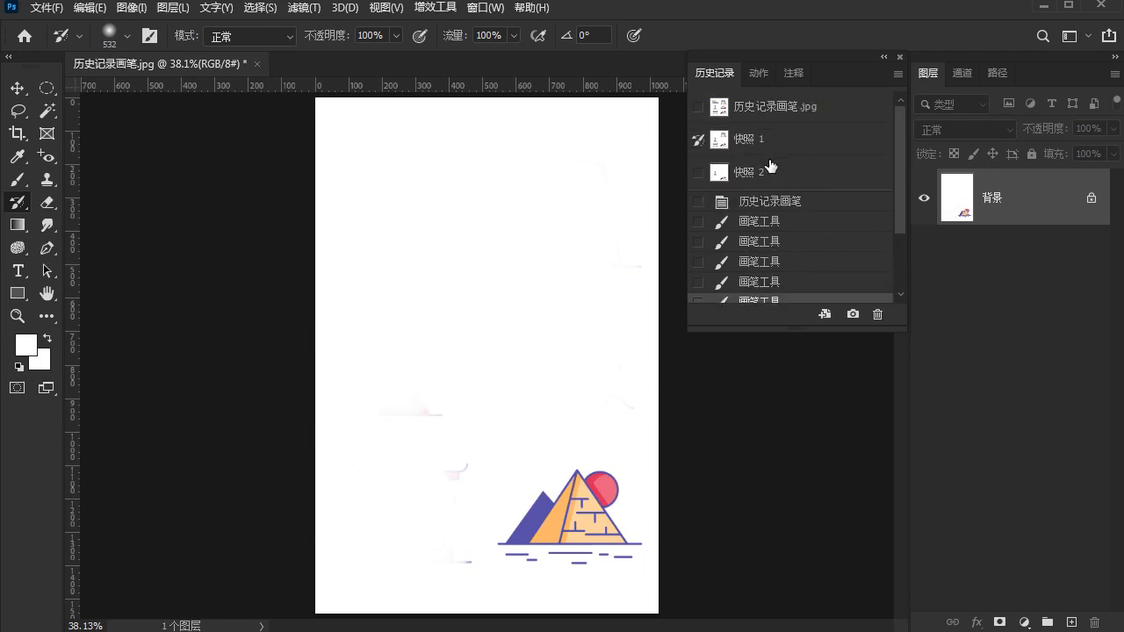
Restore the tower, gate and CCTV building from 快照 1 with the History Brush.
drag(489, 364, 376, 377)
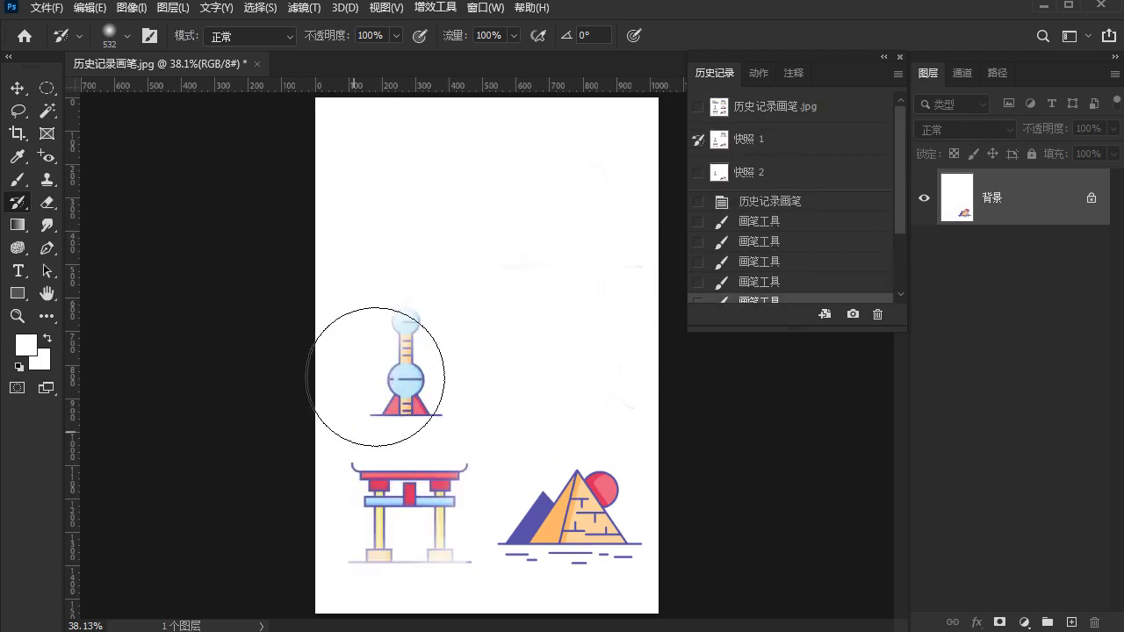
drag(522, 261, 427, 155)
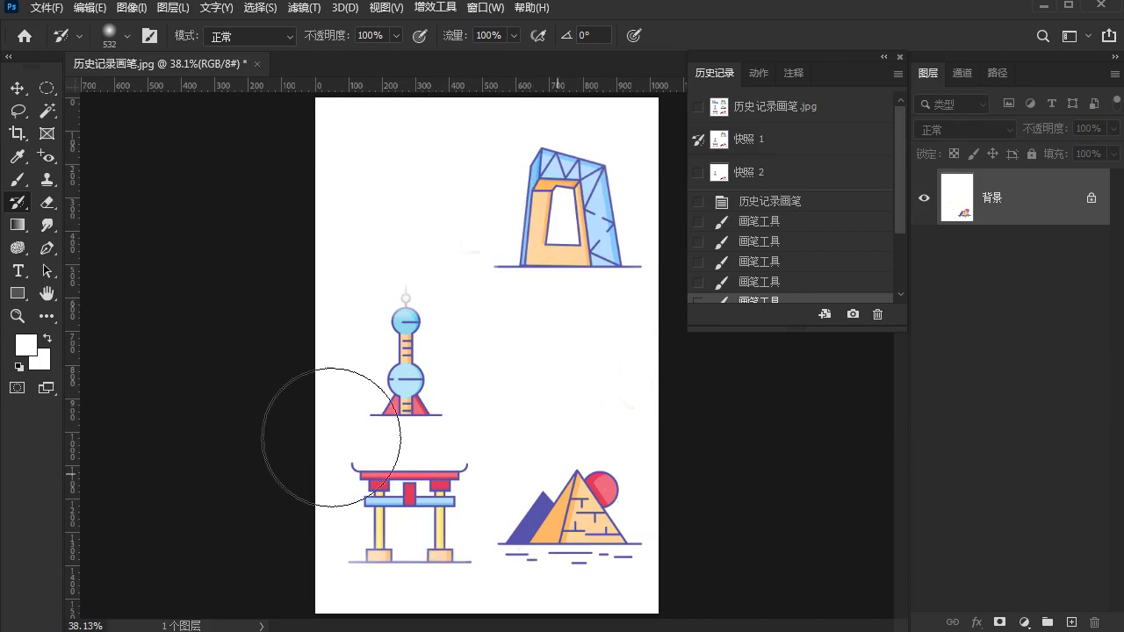
mouse_move(524, 175)
mouse_down()
mouse_move(561, 378)
mouse_move(369, 198)
mouse_up()
scroll(759, 171, up, 3)
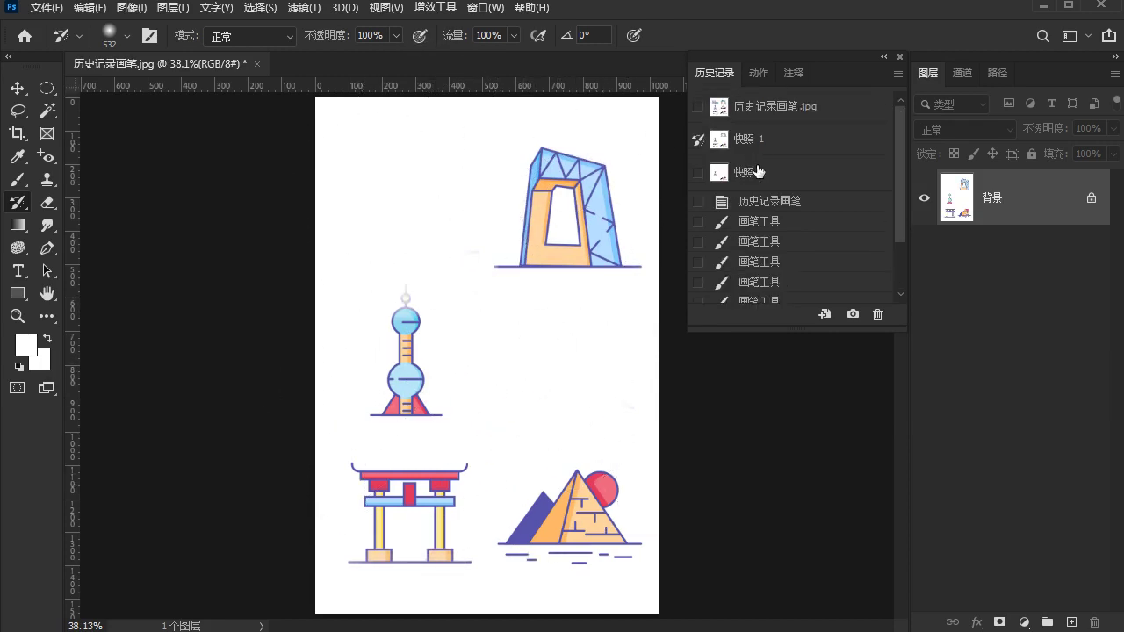
Compare snapshots 1 and 2 with the original image, ending on snapshot 1.
click(751, 142)
click(746, 172)
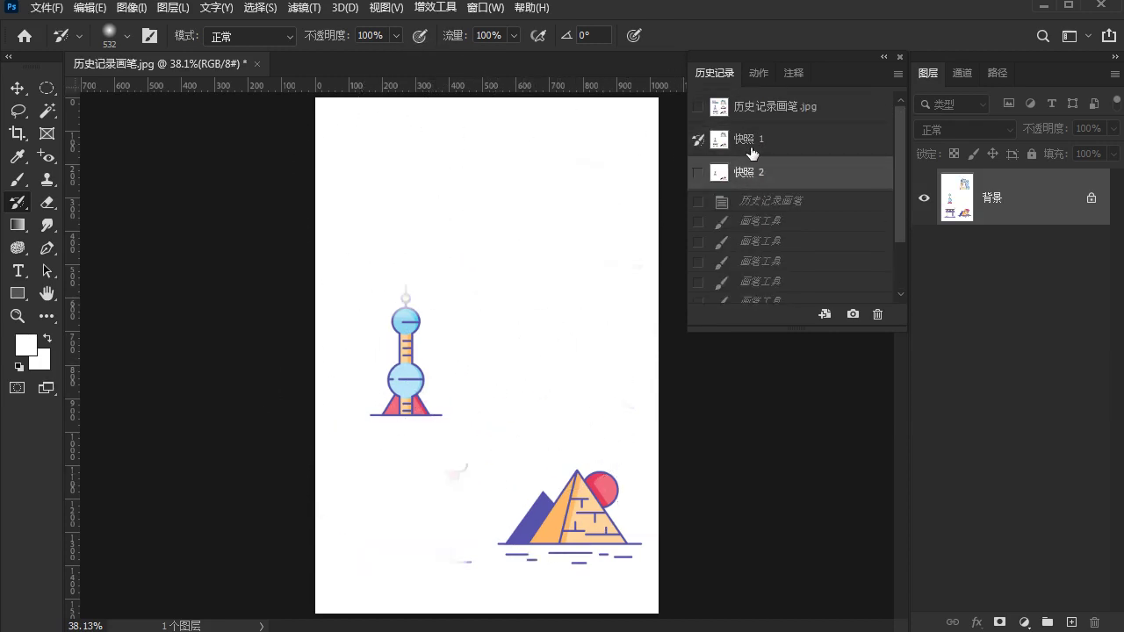
click(728, 140)
click(741, 109)
click(730, 139)
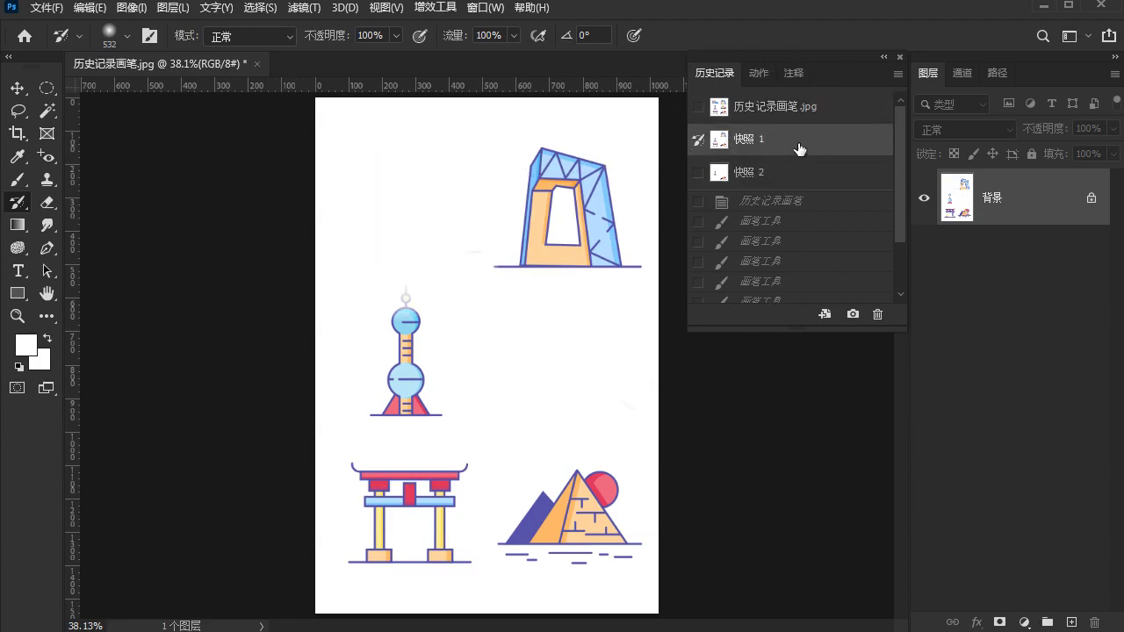
Paint two more restoring strokes, then return to the original six-landmark image.
scroll(760, 179, down, 2)
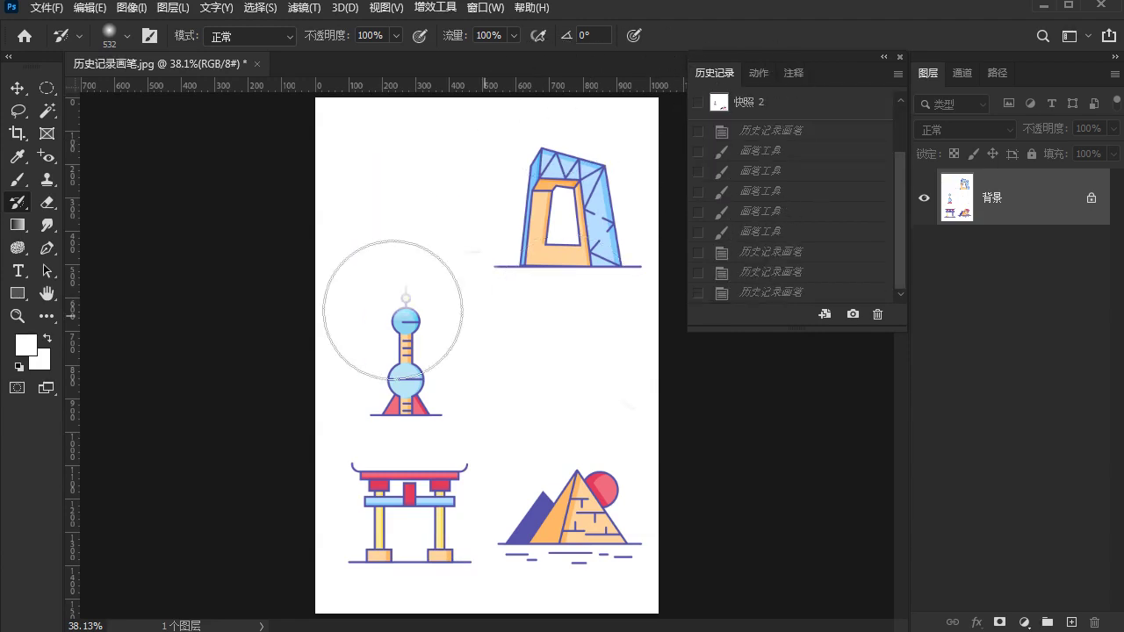
drag(393, 310, 424, 247)
click(549, 405)
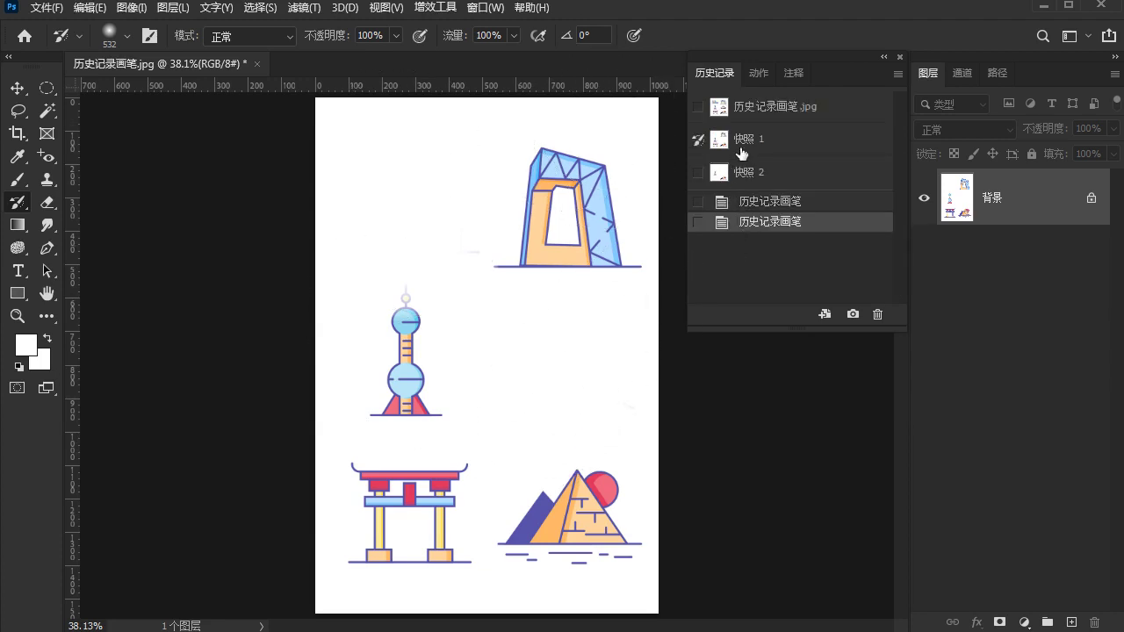
click(765, 106)
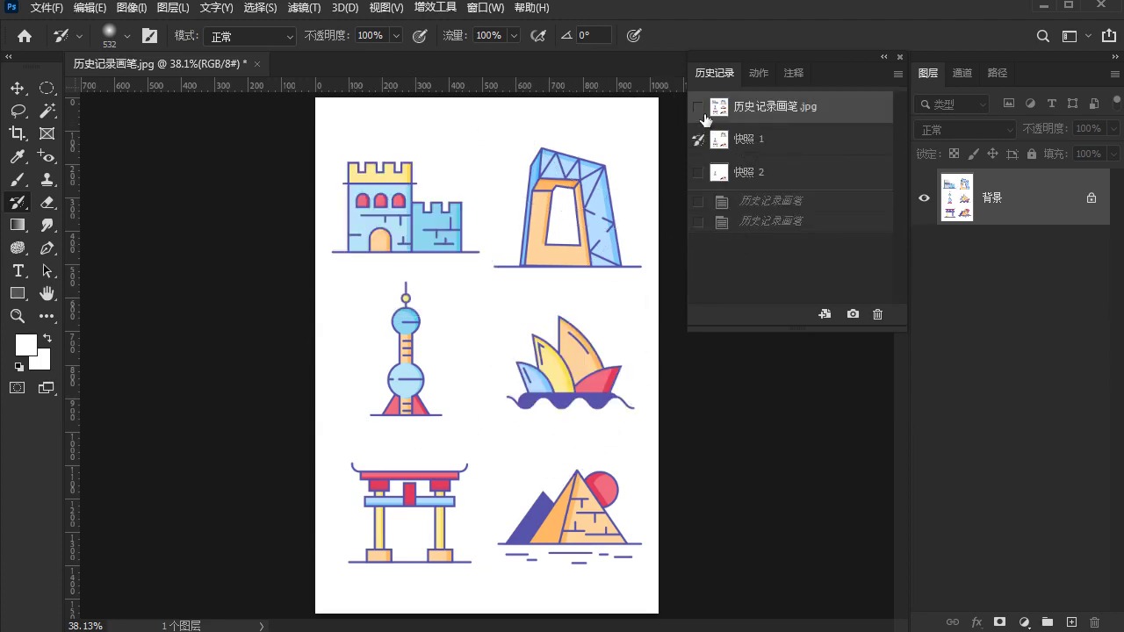
Save the full image as Snapshot 3 and compare it with the original and earlier snapshots.
click(851, 315)
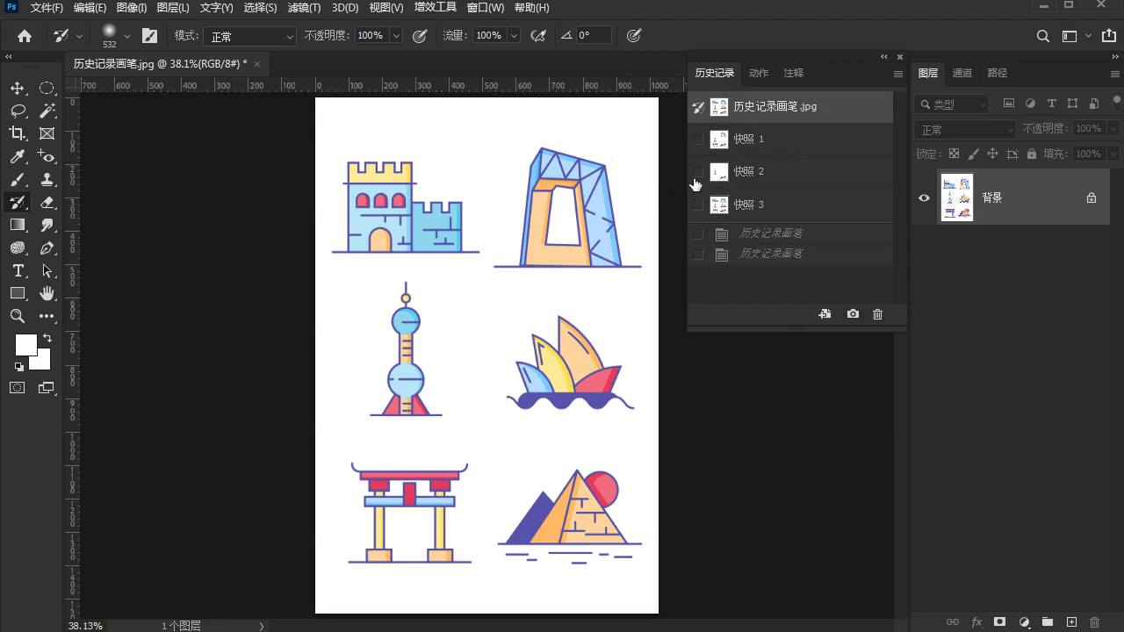
click(748, 147)
click(757, 174)
click(760, 216)
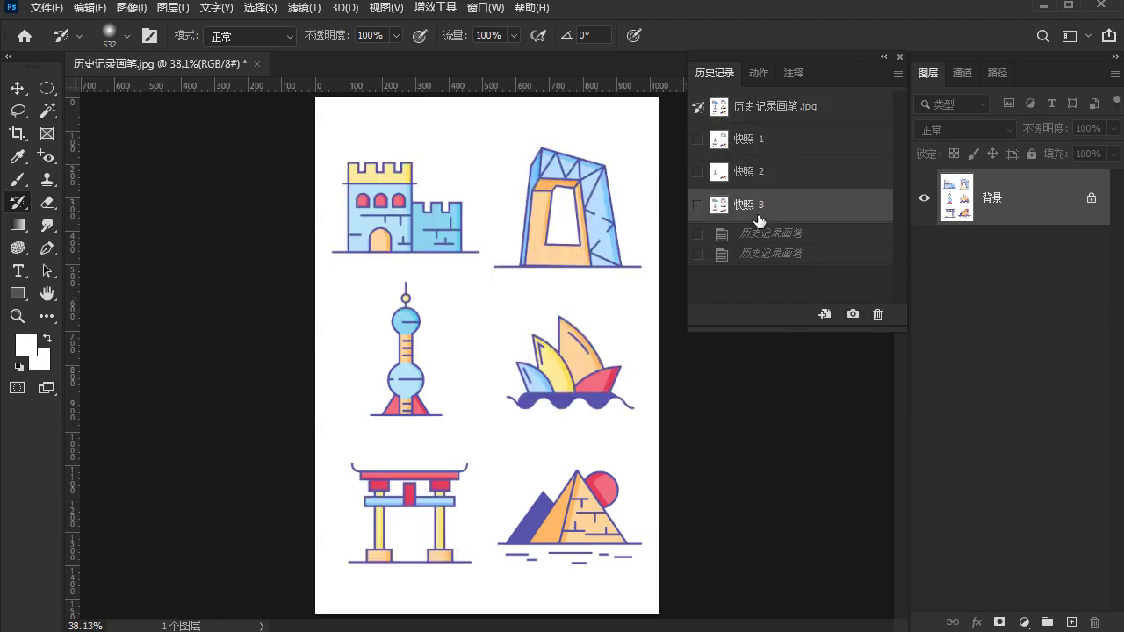
click(791, 174)
click(786, 138)
click(781, 107)
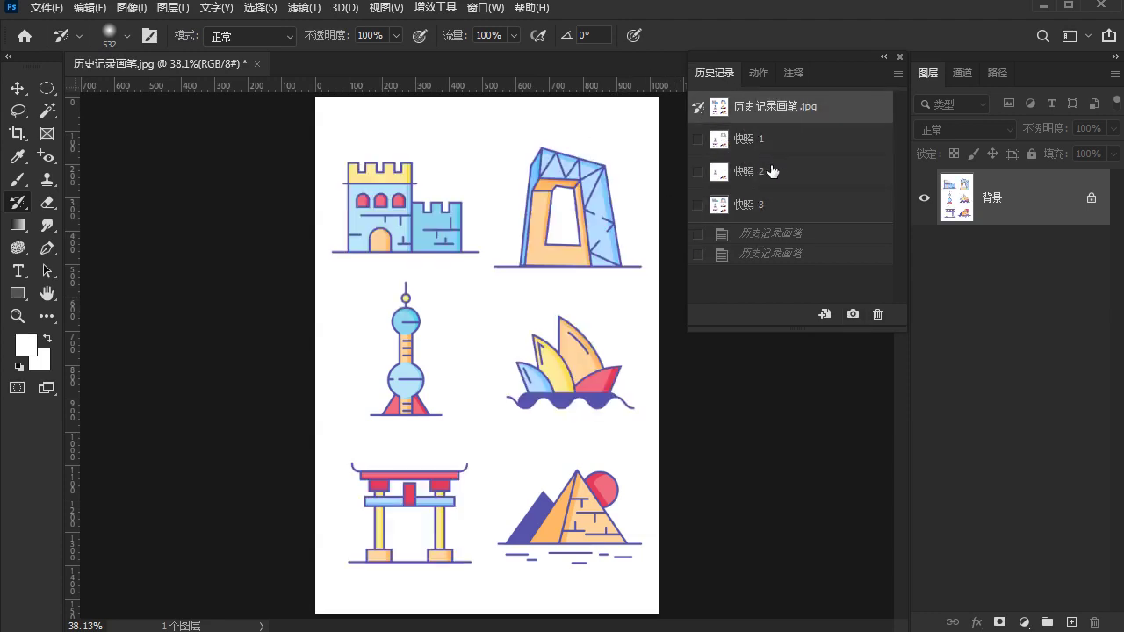
click(773, 171)
click(772, 207)
click(801, 171)
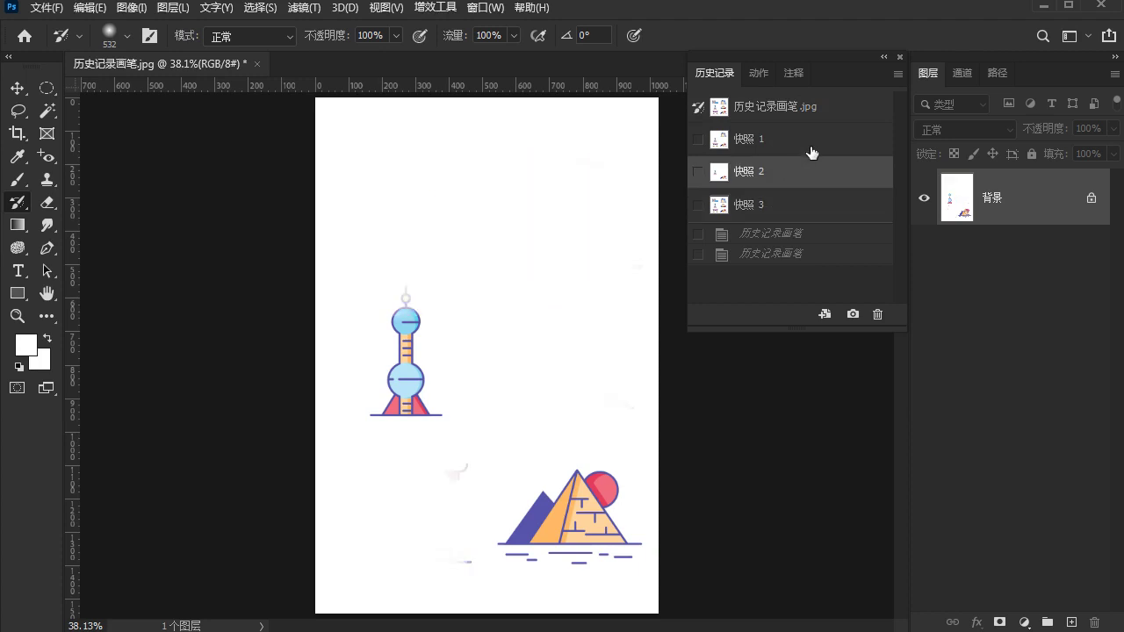
click(812, 152)
click(810, 108)
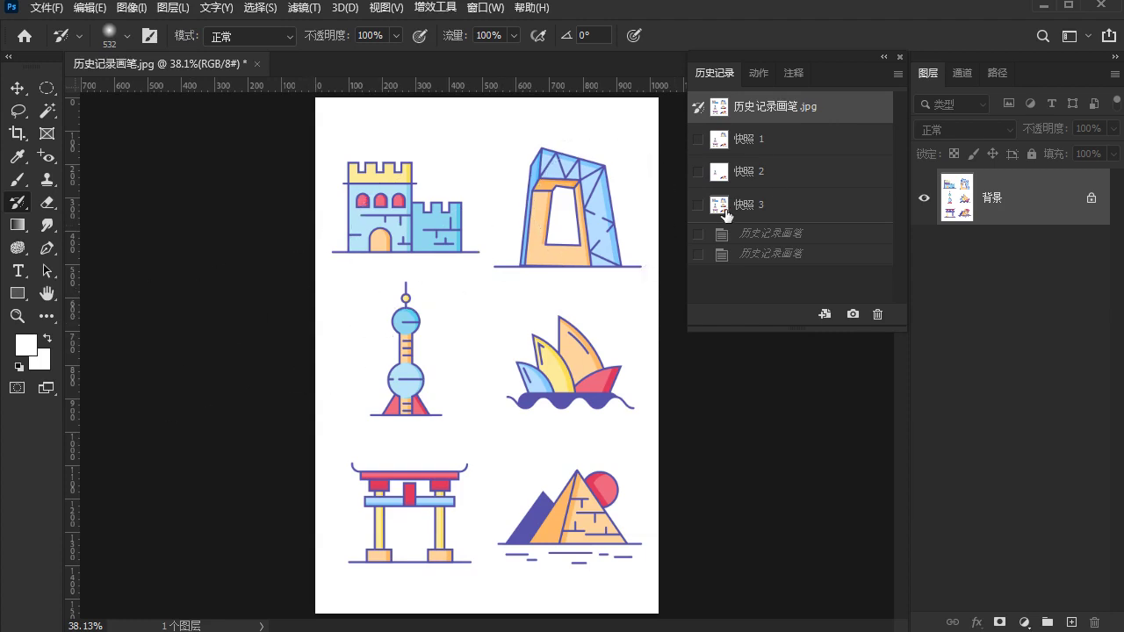
click(779, 152)
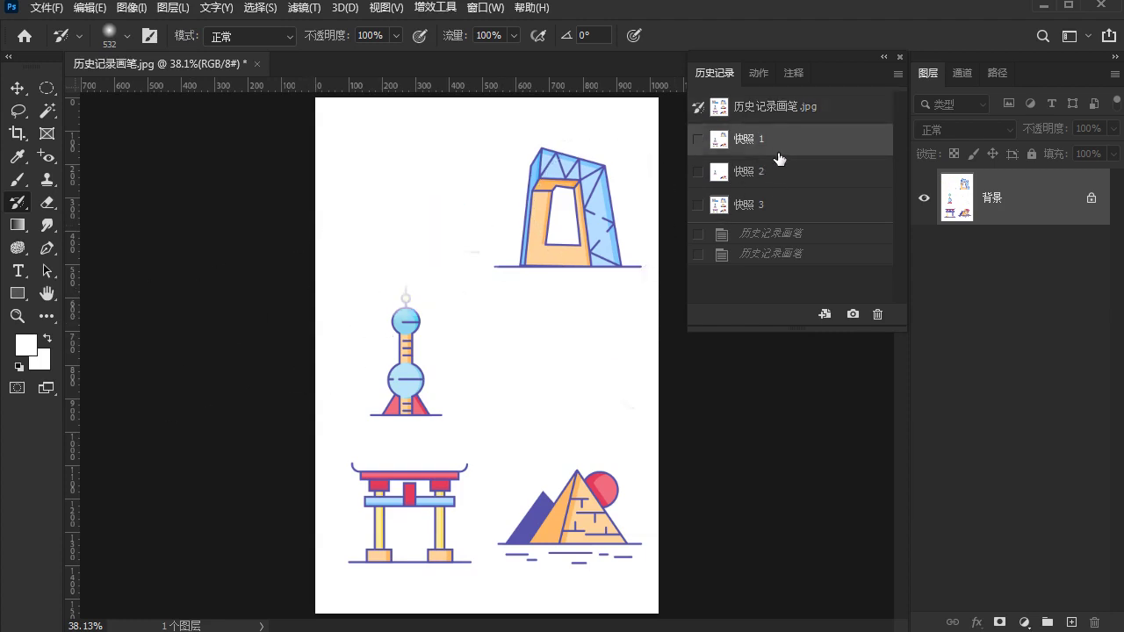
click(781, 233)
click(782, 205)
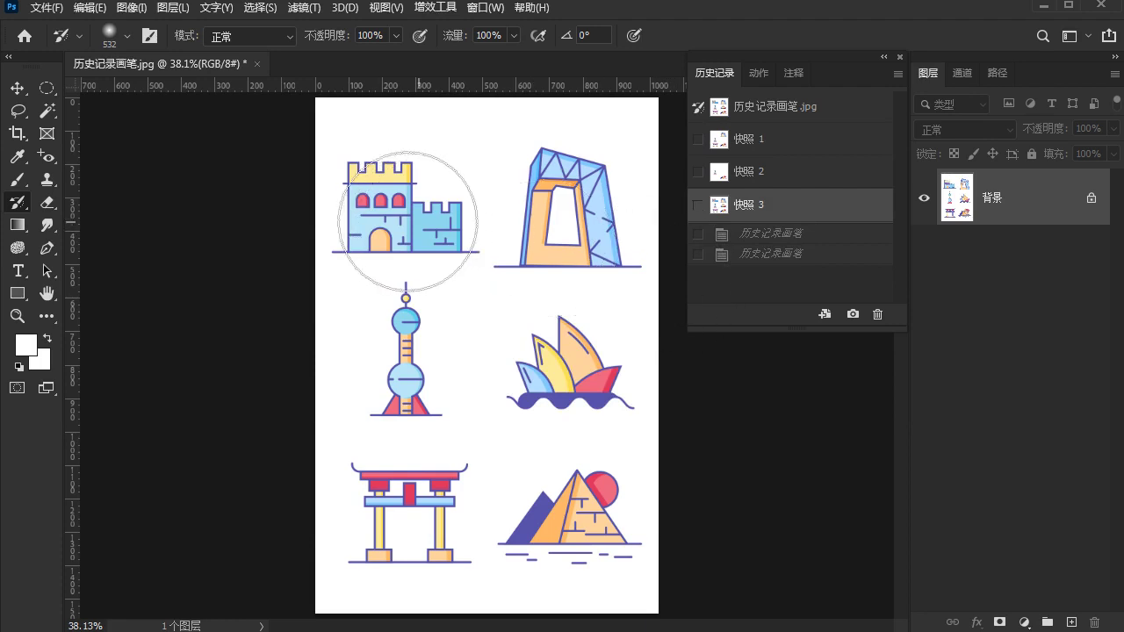
Delete Snapshots 1, 2 and 3 by dragging them onto the History trash icon.
click(18, 89)
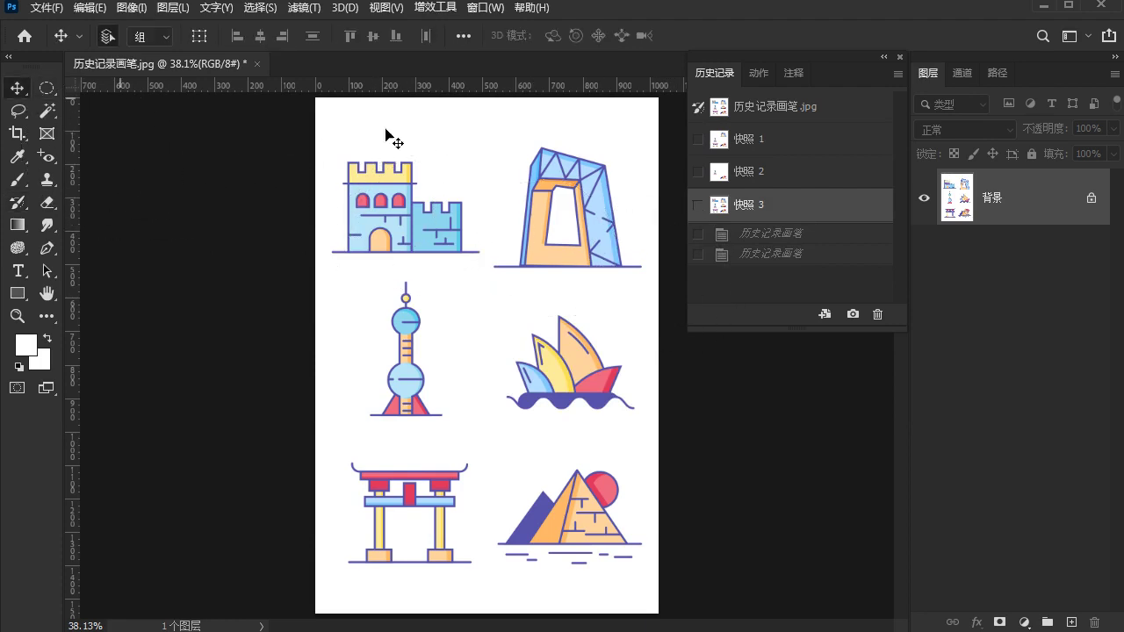
click(815, 142)
drag(773, 139, 877, 314)
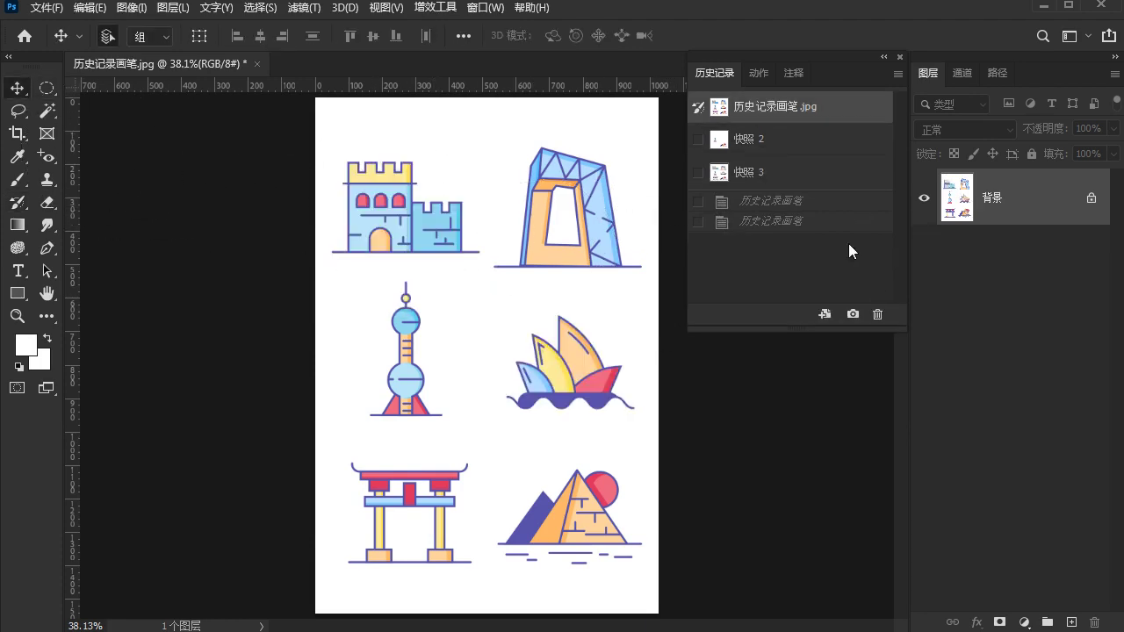
mouse_move(799, 146)
mouse_down()
mouse_move(843, 183)
mouse_move(878, 314)
mouse_up()
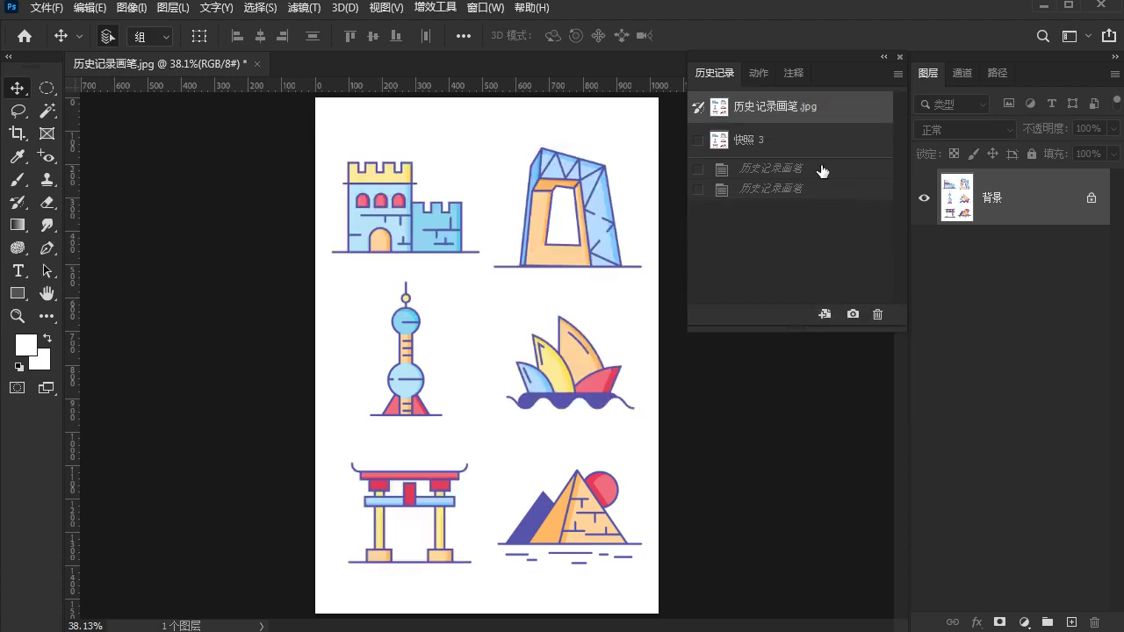
mouse_move(812, 145)
mouse_down()
mouse_move(853, 293)
mouse_move(878, 314)
mouse_up()
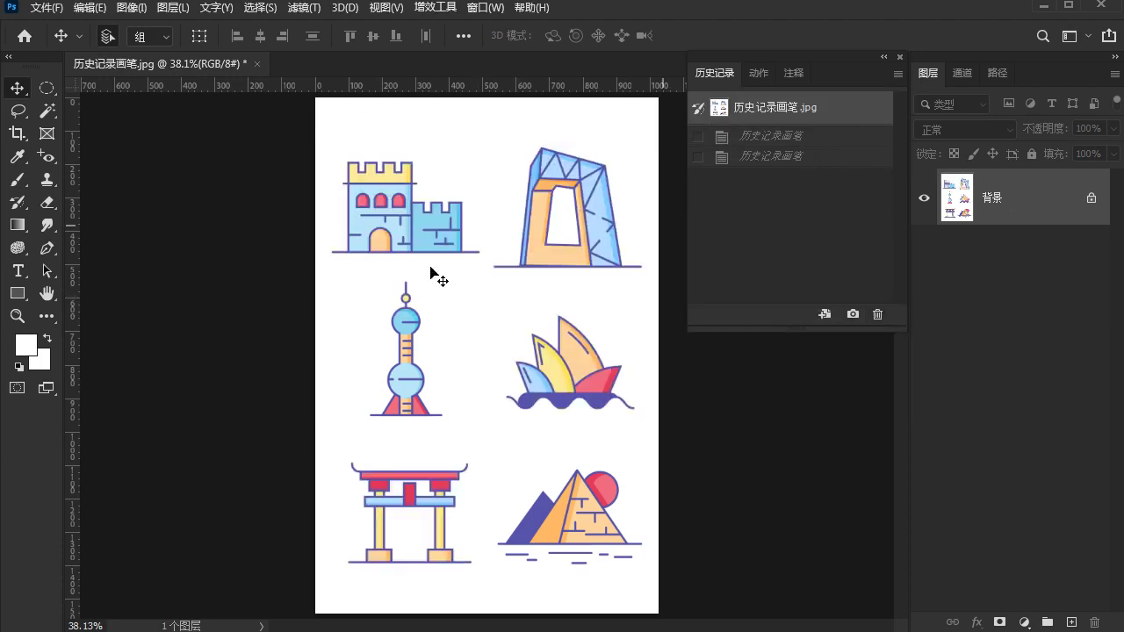
Draw a rectangle over the Great Wall and give it a pink stroke and fill.
click(18, 293)
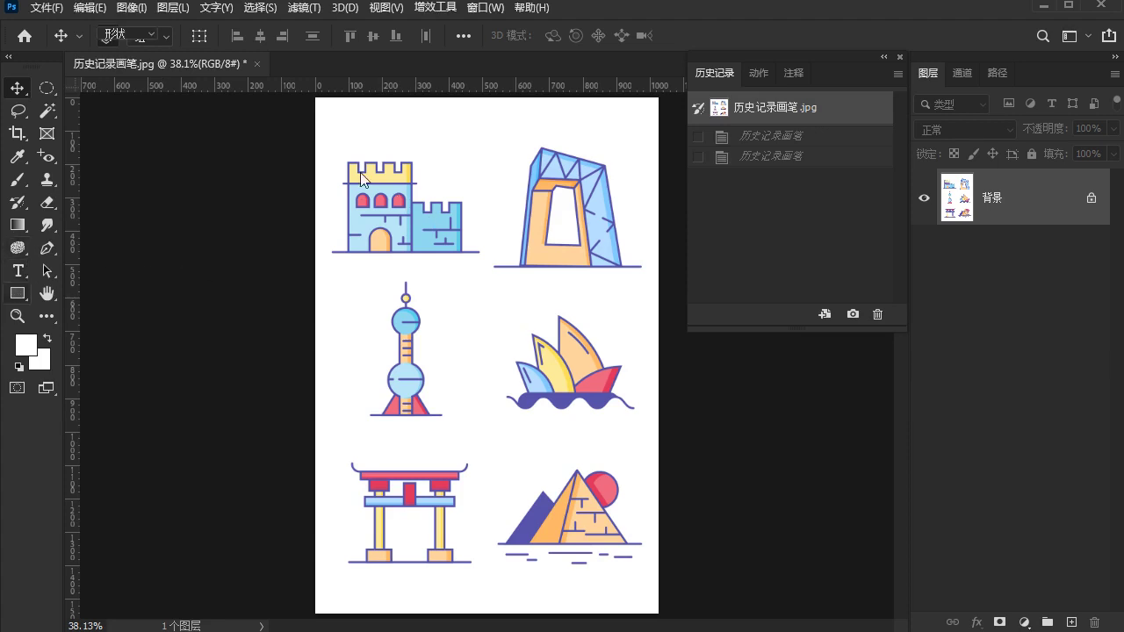
drag(332, 128, 444, 209)
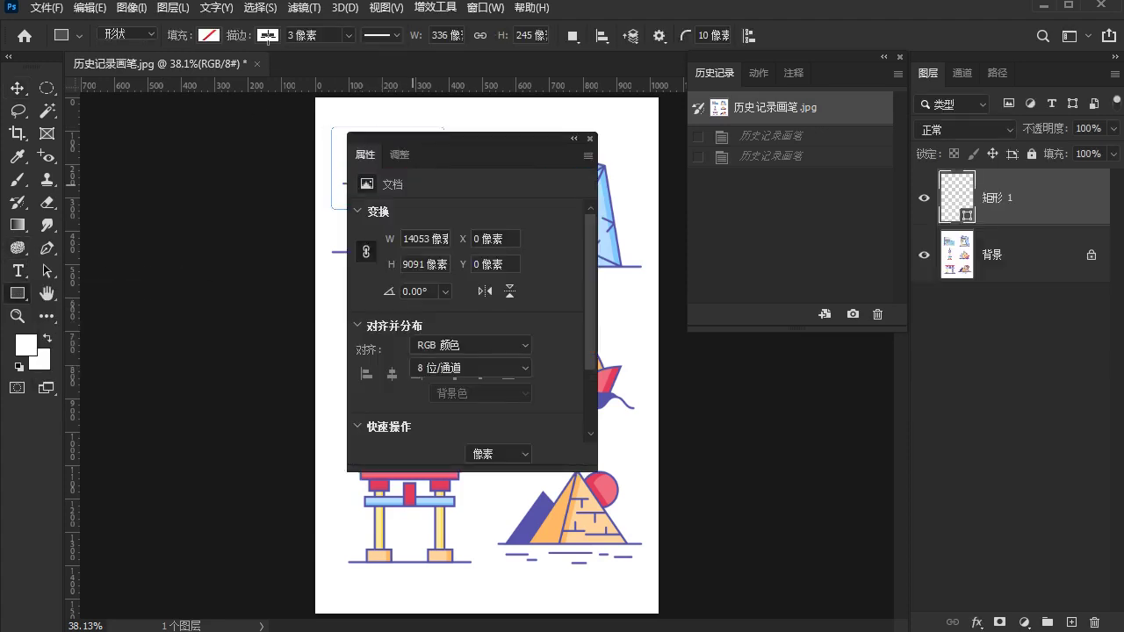
click(208, 35)
click(190, 130)
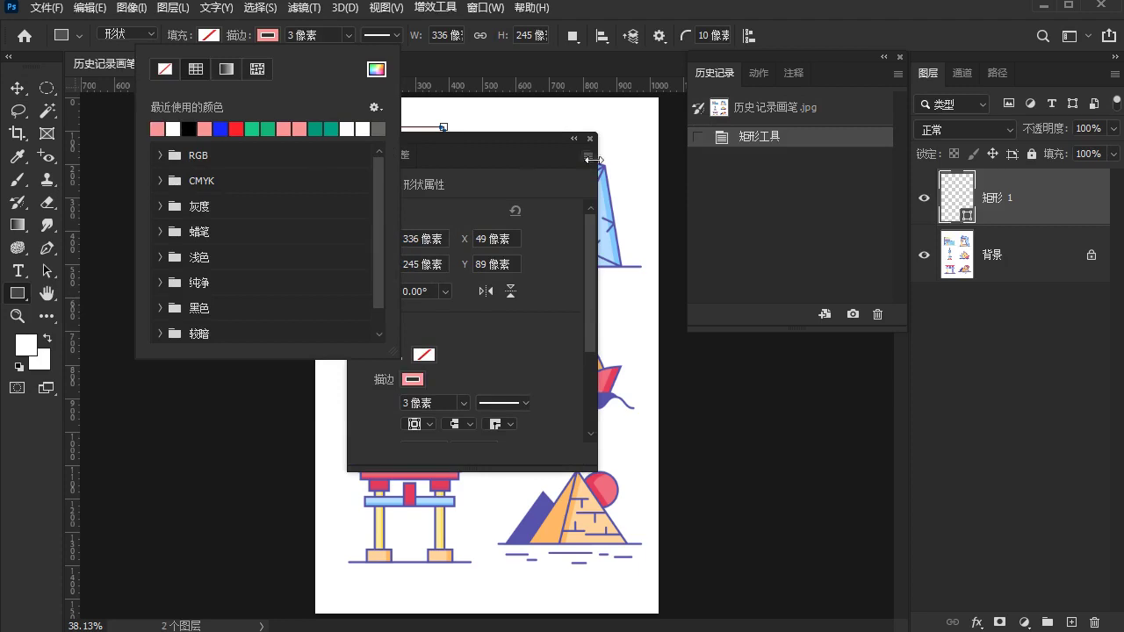
click(600, 143)
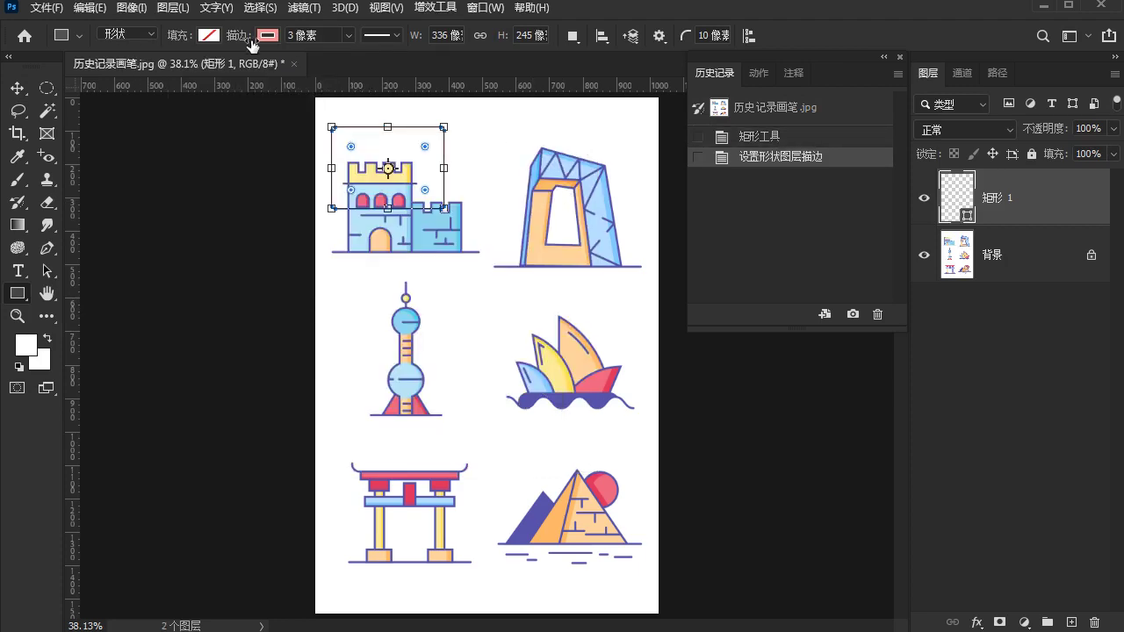
click(208, 36)
click(97, 128)
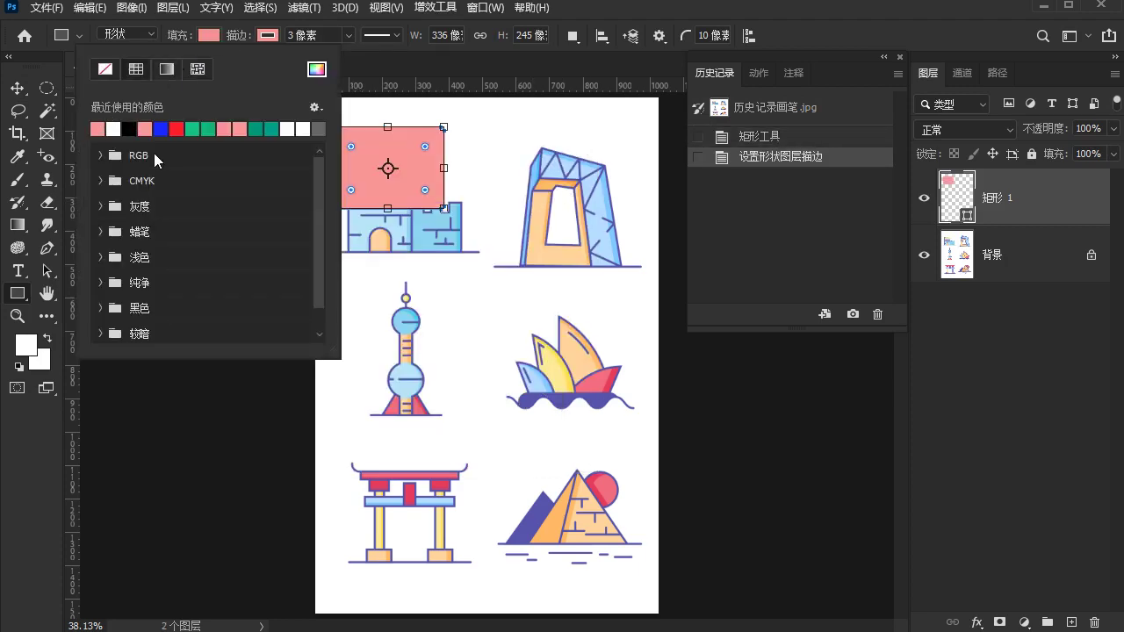
click(507, 146)
Draw pink rectangles over the CCTV building, the tower and the pyramid.
drag(507, 146, 561, 250)
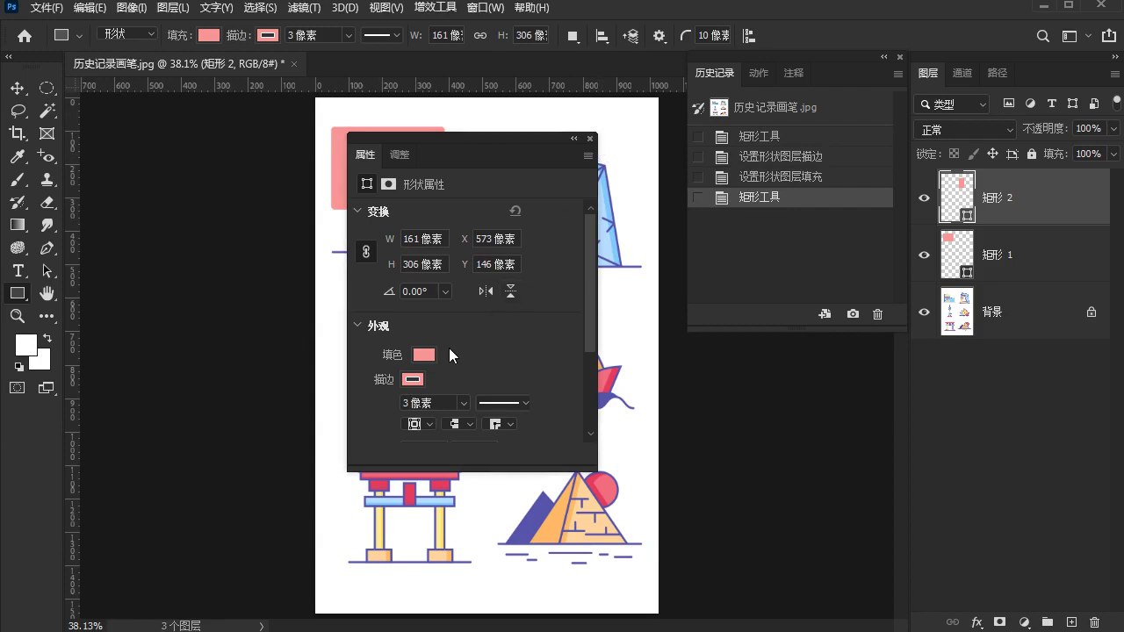
click(595, 138)
drag(343, 297, 410, 402)
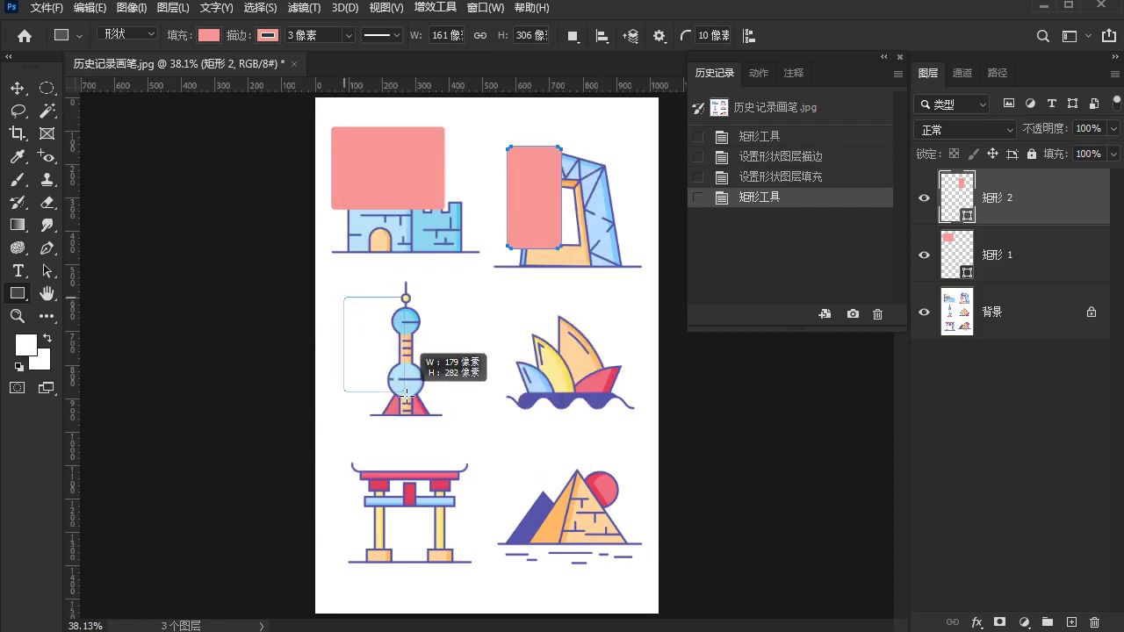
drag(527, 507, 566, 586)
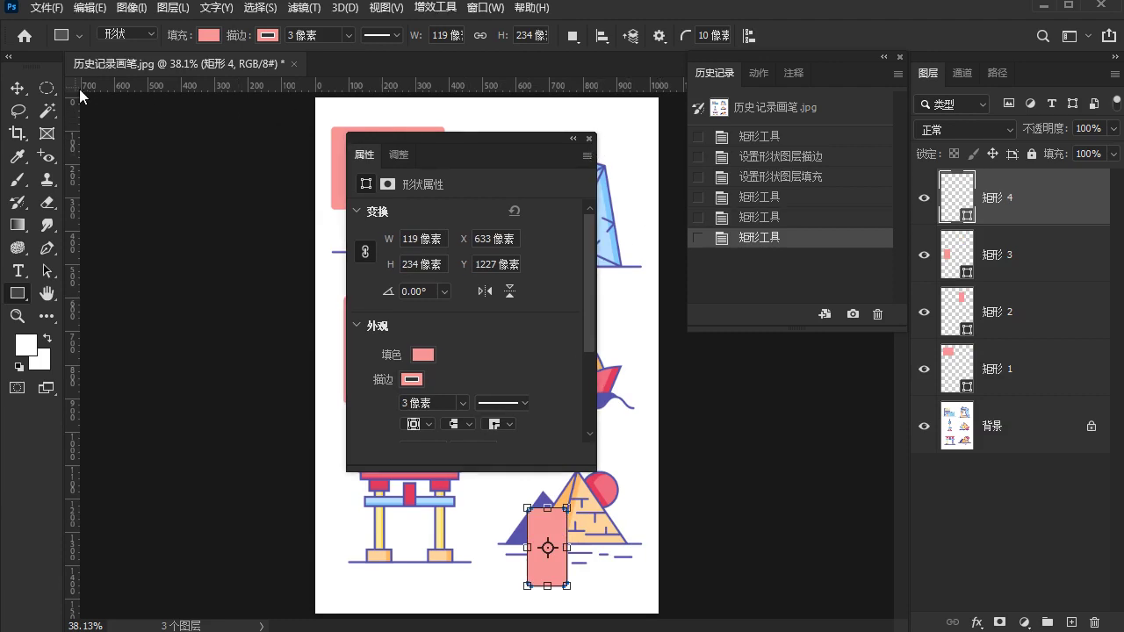
click(26, 89)
Close the shape properties and review each pink rectangle layer.
click(589, 139)
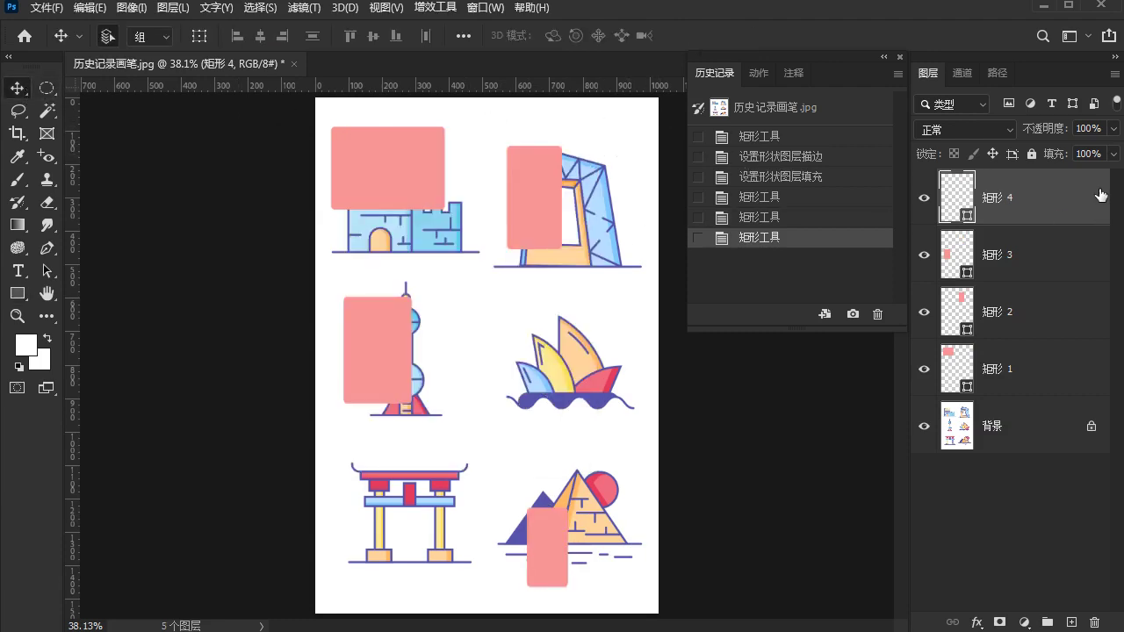
click(1065, 248)
click(1040, 312)
click(1020, 387)
click(1063, 207)
Delete the Great Wall and tower rectangle layers and save Snapshot 1.
click(407, 201)
key(Delete)
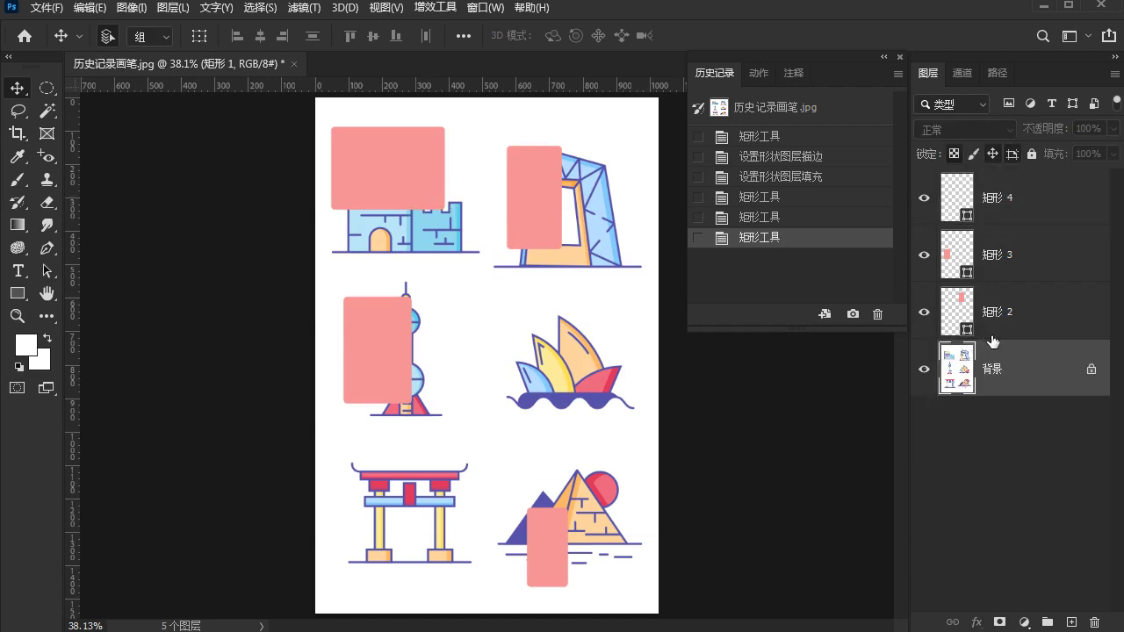
click(973, 258)
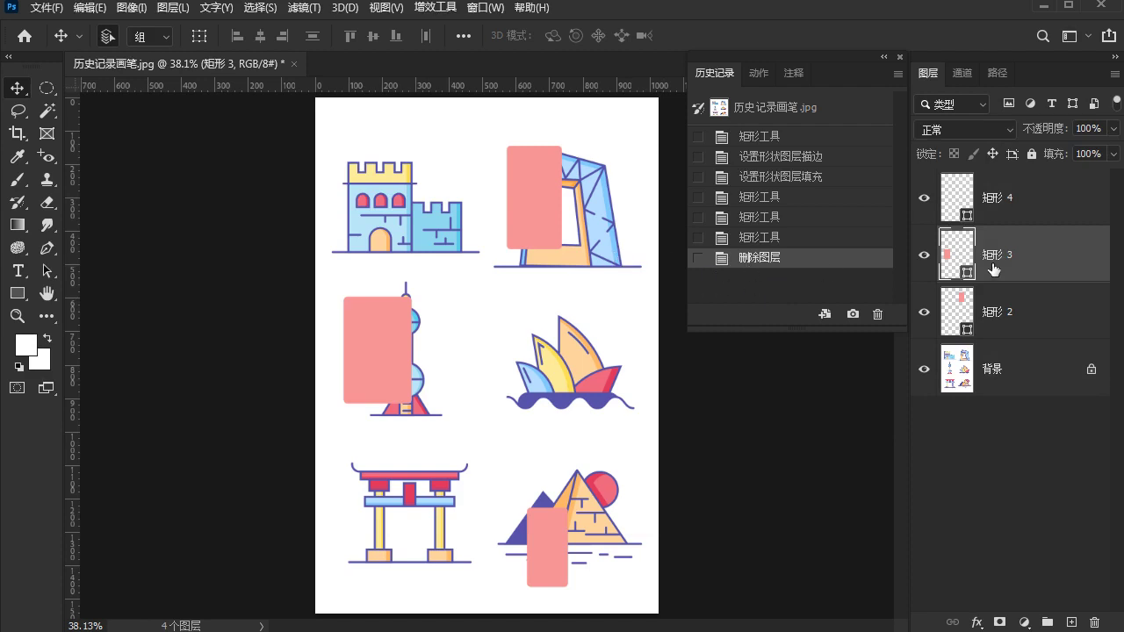
key(Delete)
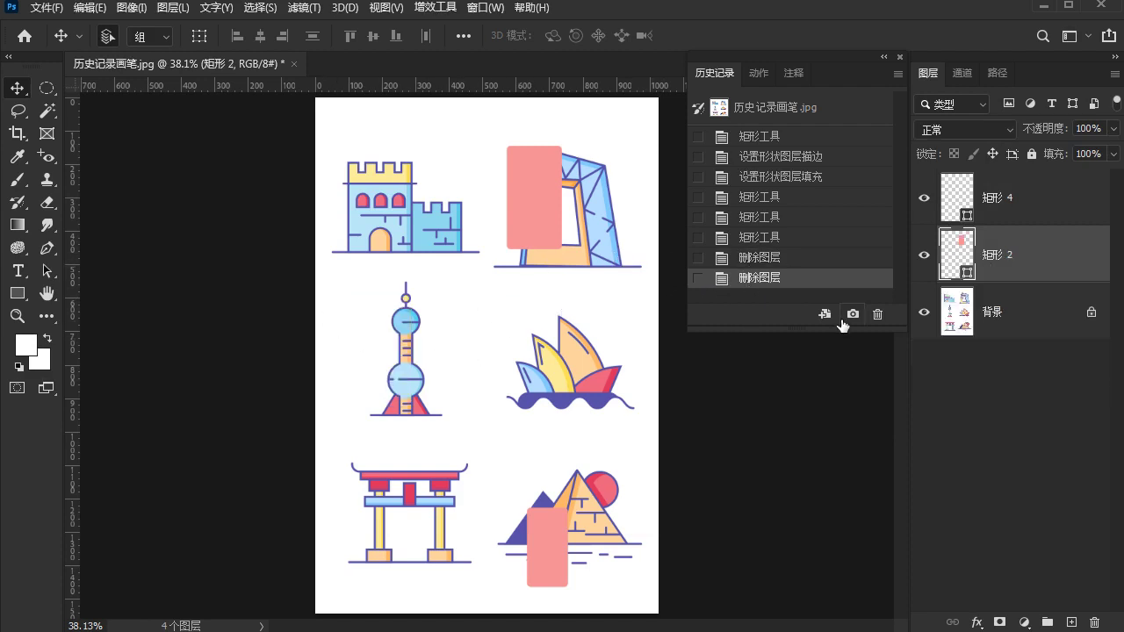
click(850, 319)
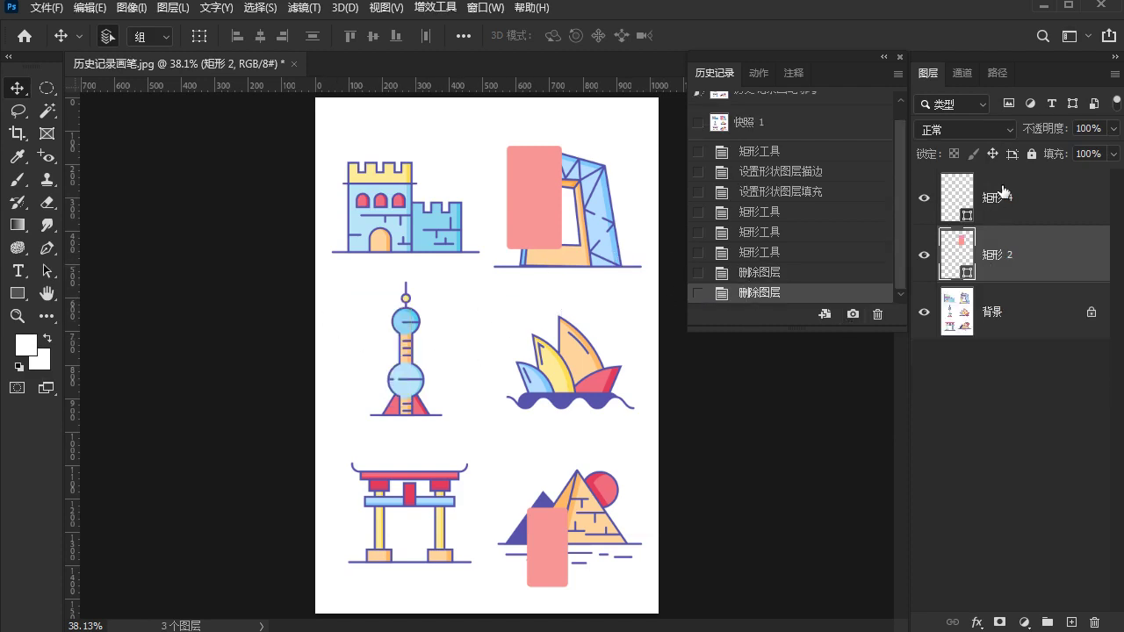
Delete the pyramid rectangle layer and save Snapshot 2.
click(1004, 192)
key(Delete)
click(850, 320)
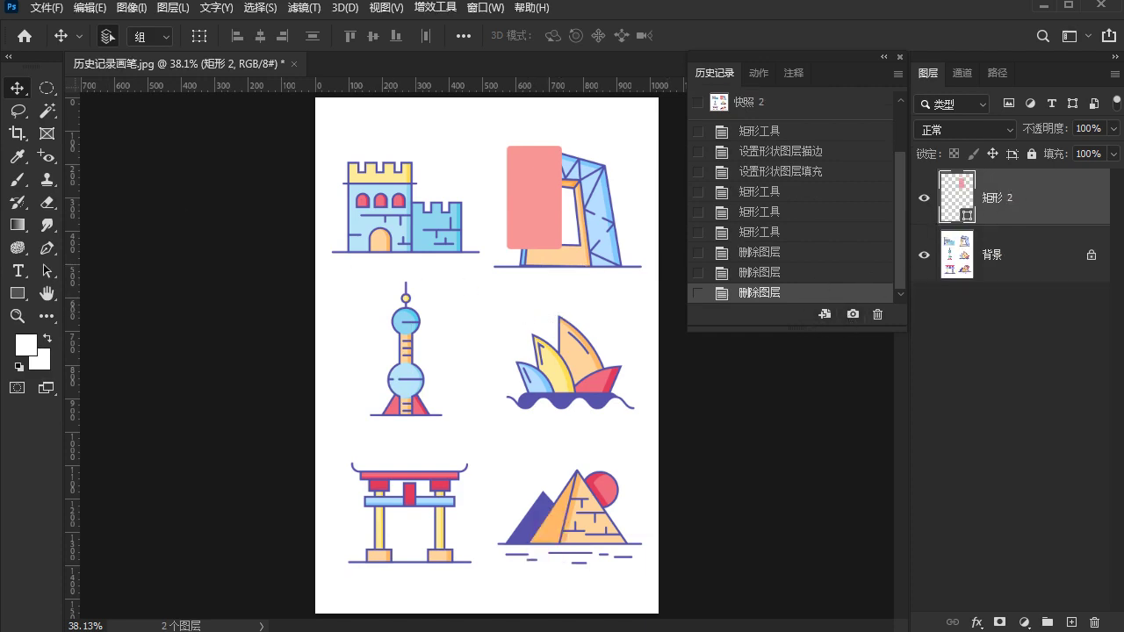
Select the plain History Brush and revert the document to Snapshot 1.
click(18, 202)
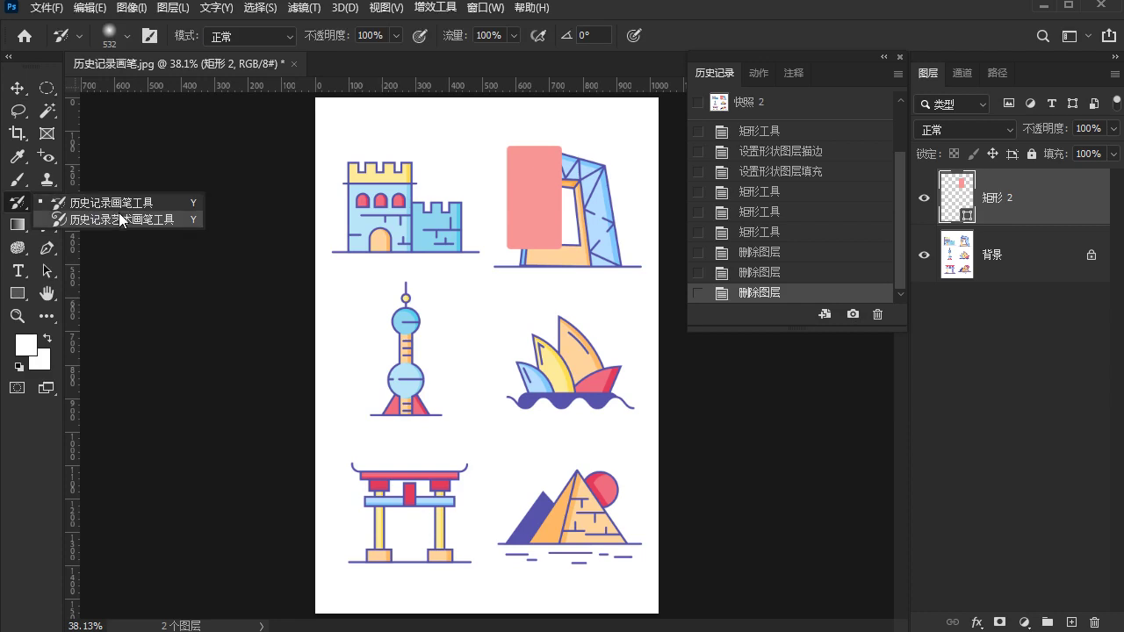
click(129, 203)
scroll(792, 264, up, 3)
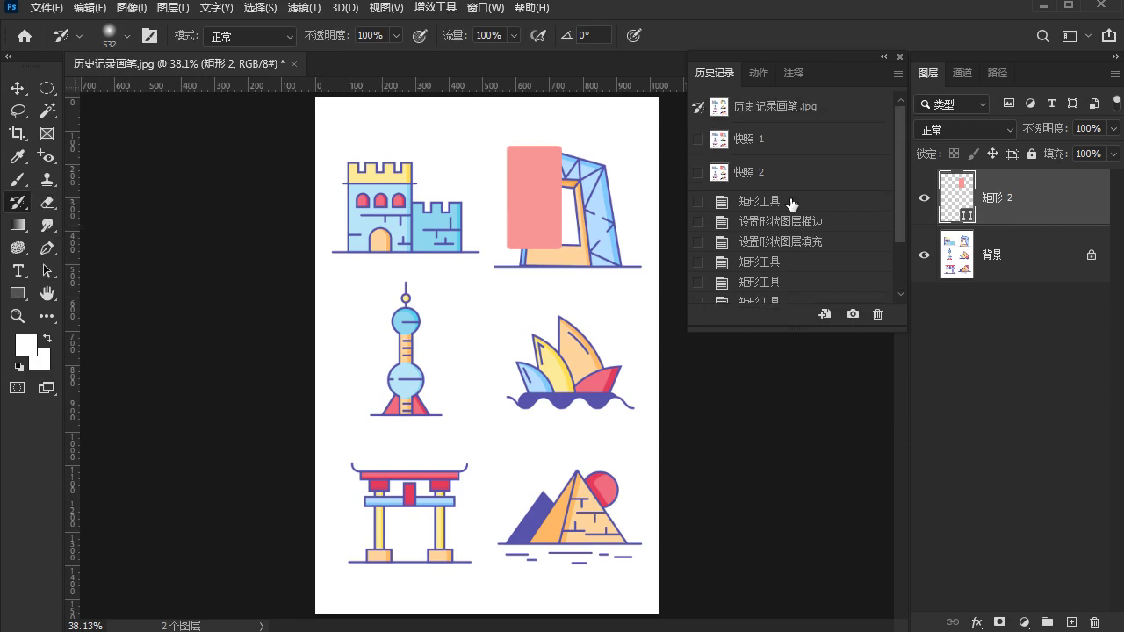
click(742, 149)
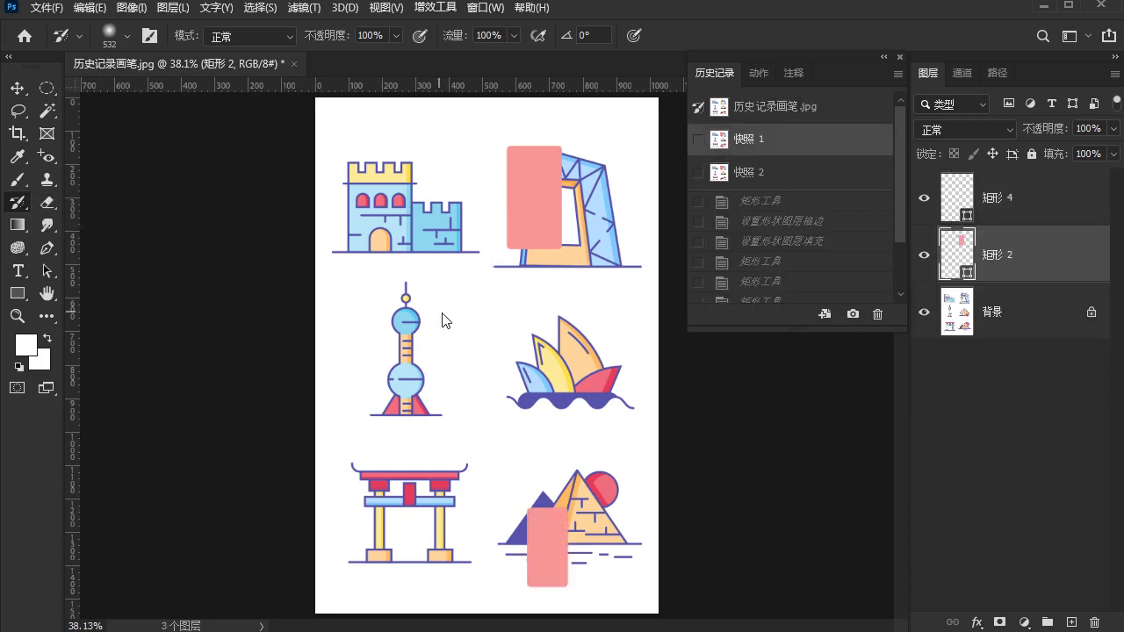
Try History Brush painting on the 矩形 4 shape layer, declining to rasterize it.
click(1001, 334)
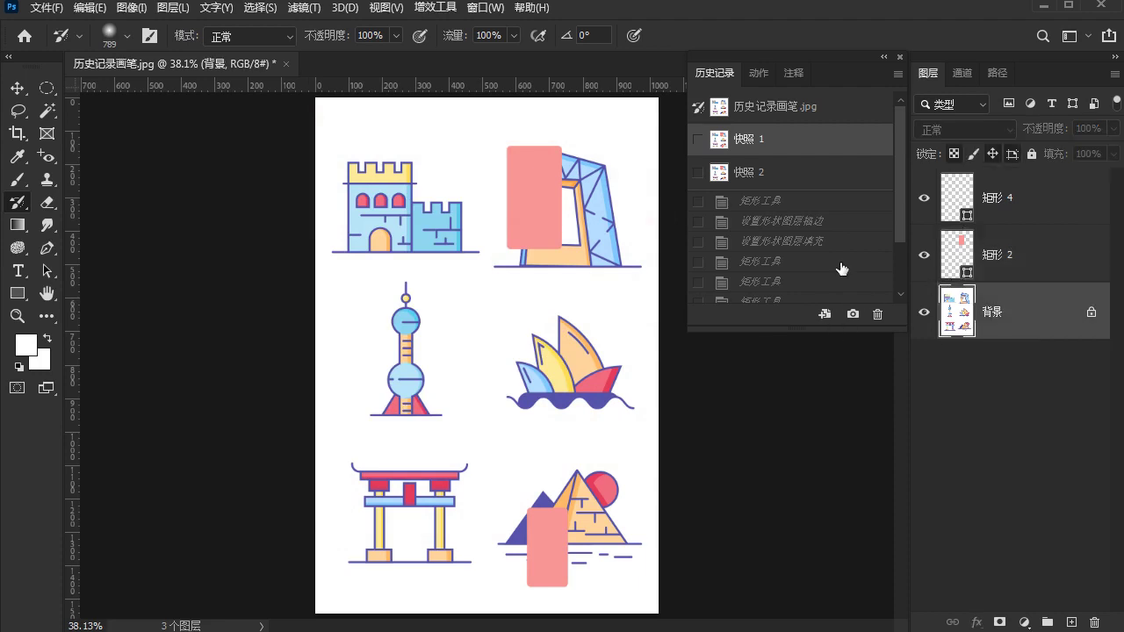
click(991, 211)
click(473, 276)
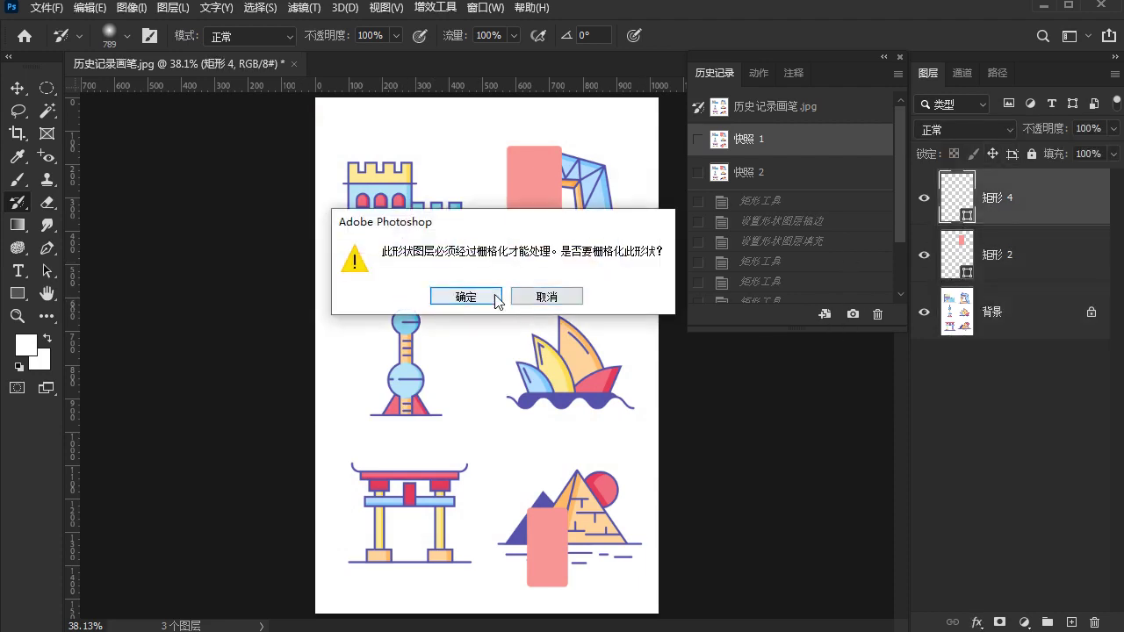
click(546, 296)
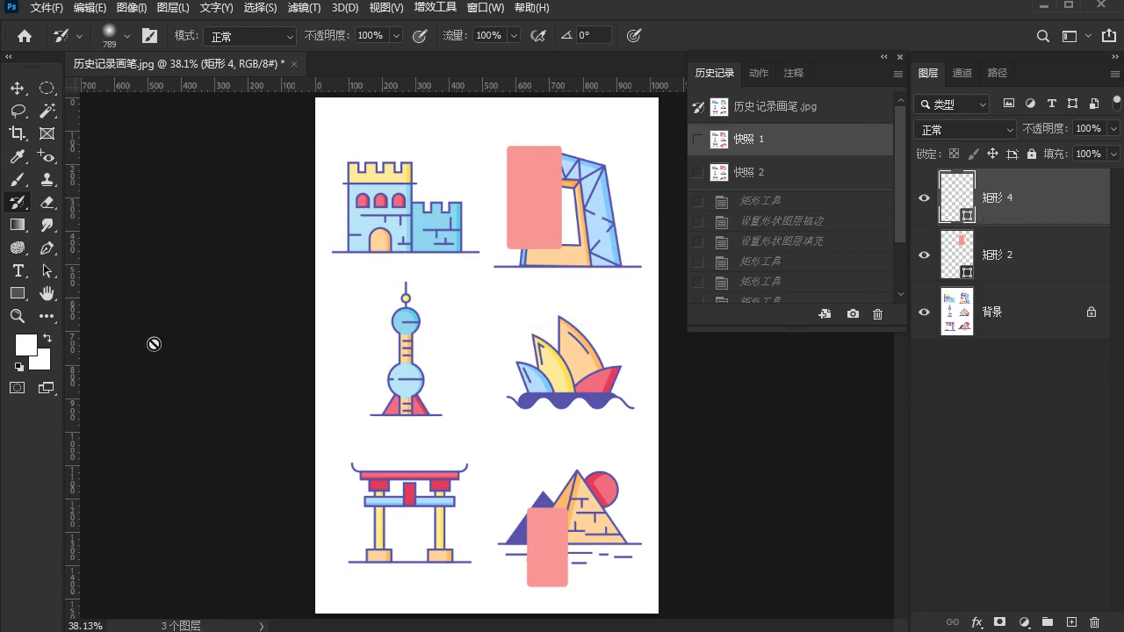
Paint history back over the tower on the Background layer, then revert to Snapshot 1.
click(1033, 335)
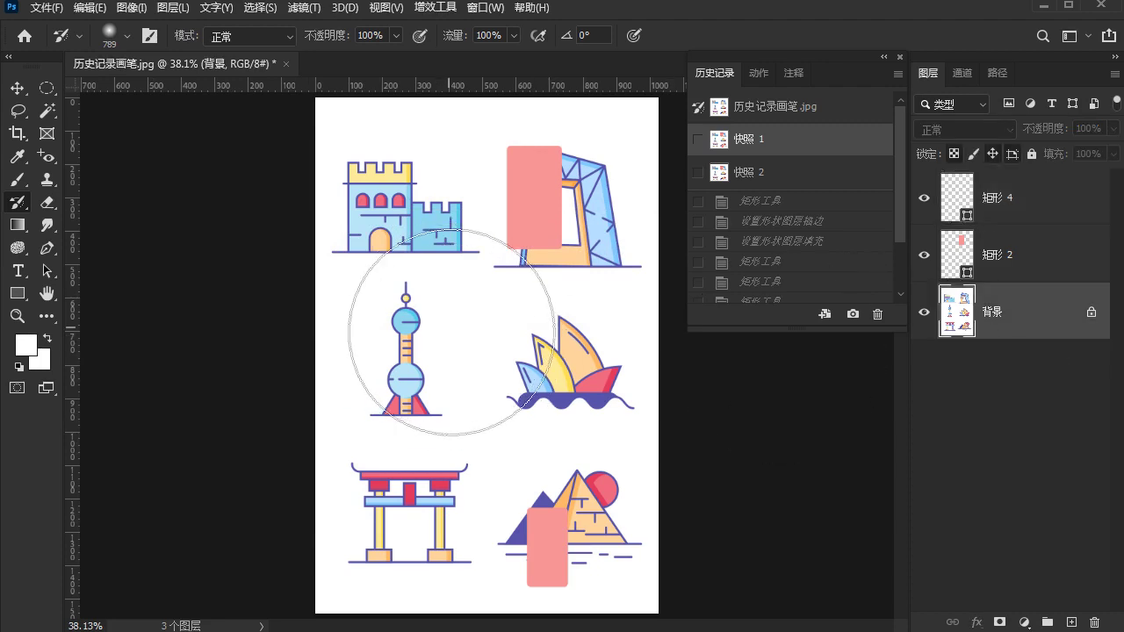
mouse_move(402, 343)
mouse_down()
mouse_move(477, 194)
mouse_move(627, 451)
mouse_up()
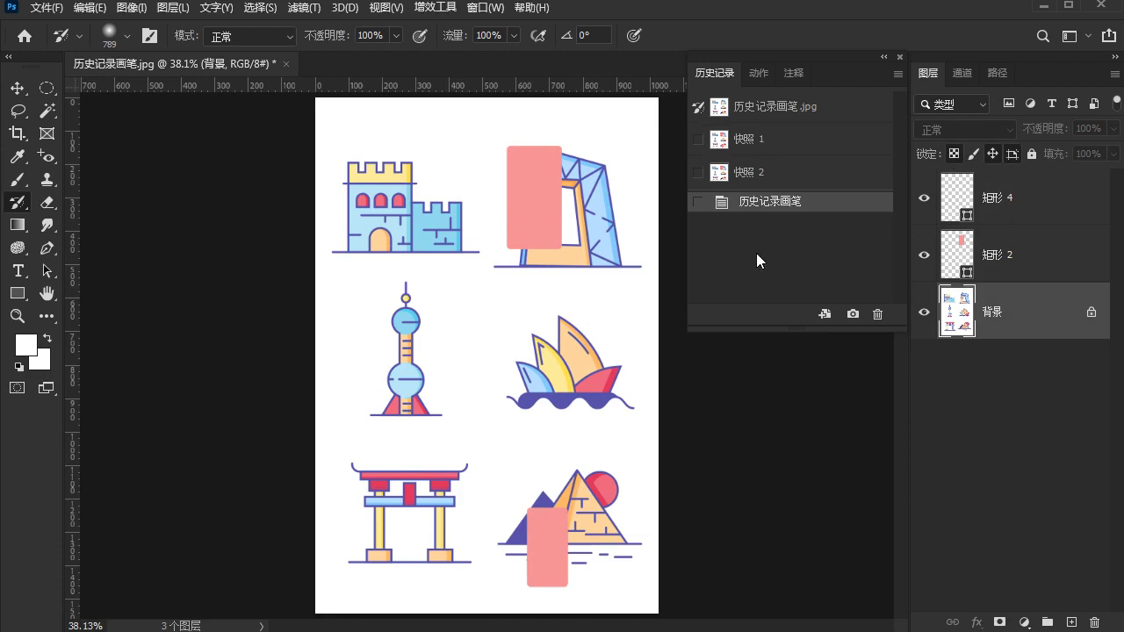
click(750, 139)
click(999, 211)
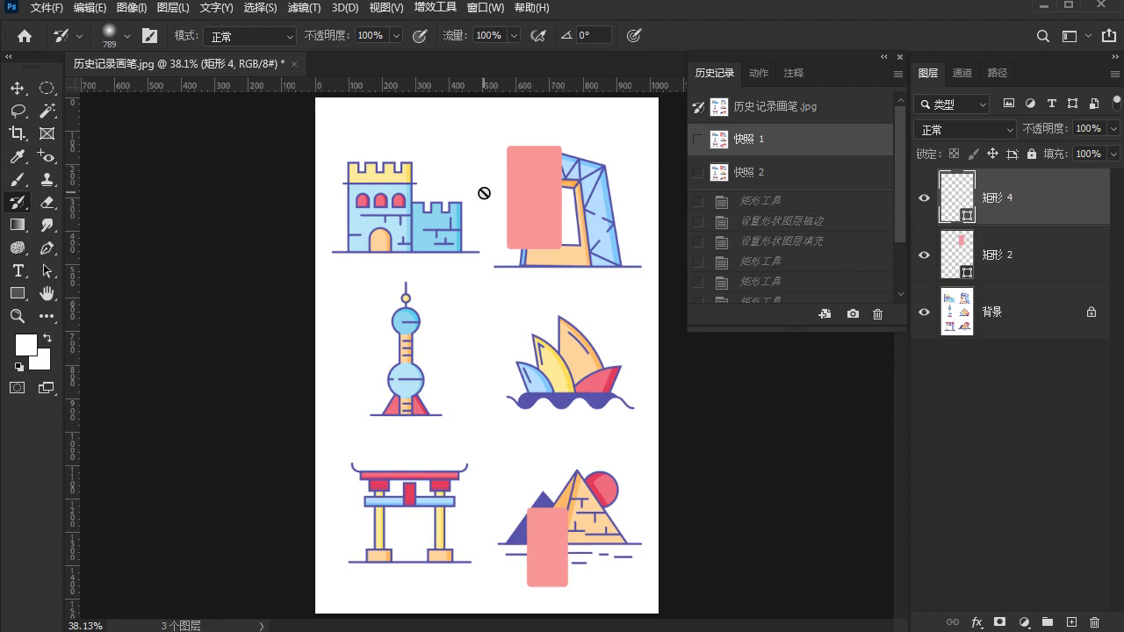
Make Snapshot 2 the History Brush source and return to the original file state.
click(736, 145)
click(698, 139)
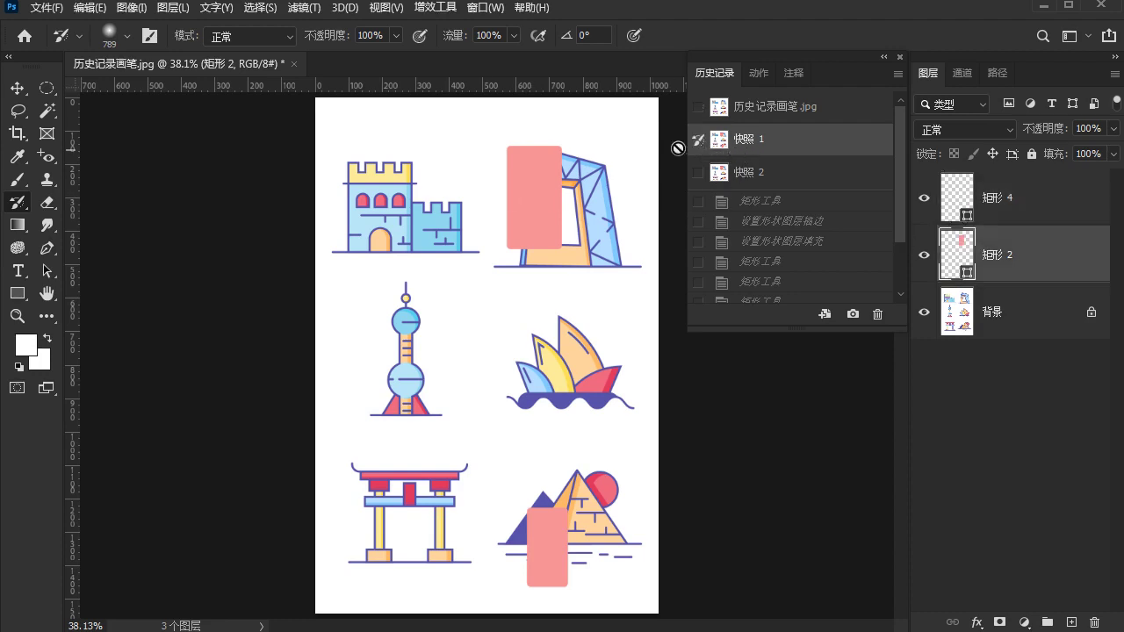
click(771, 175)
click(699, 174)
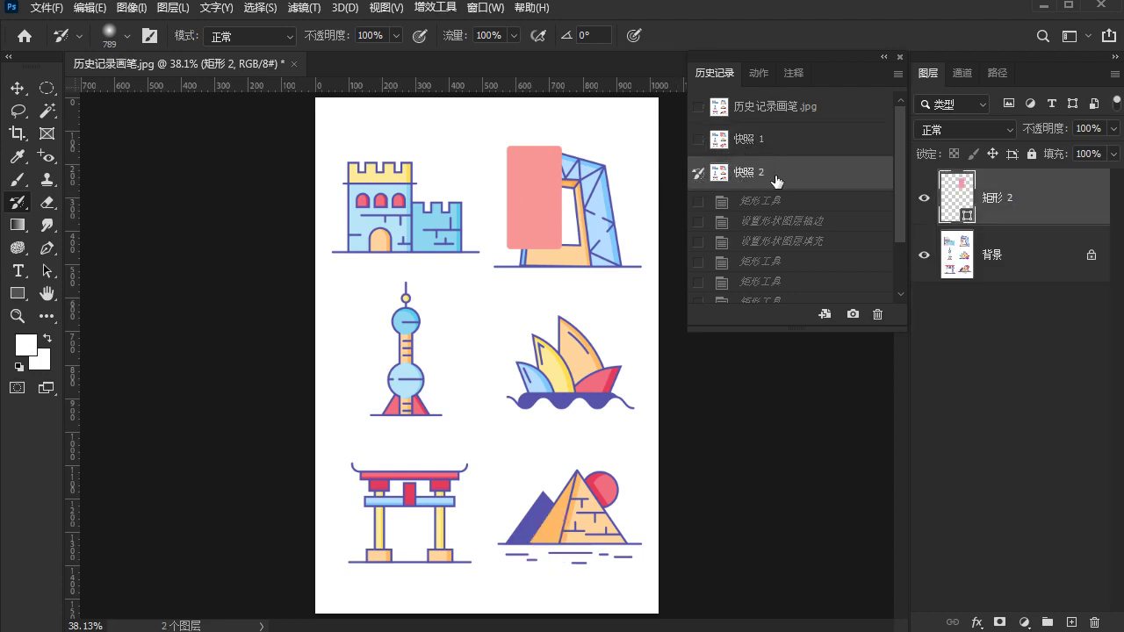
click(764, 139)
click(764, 106)
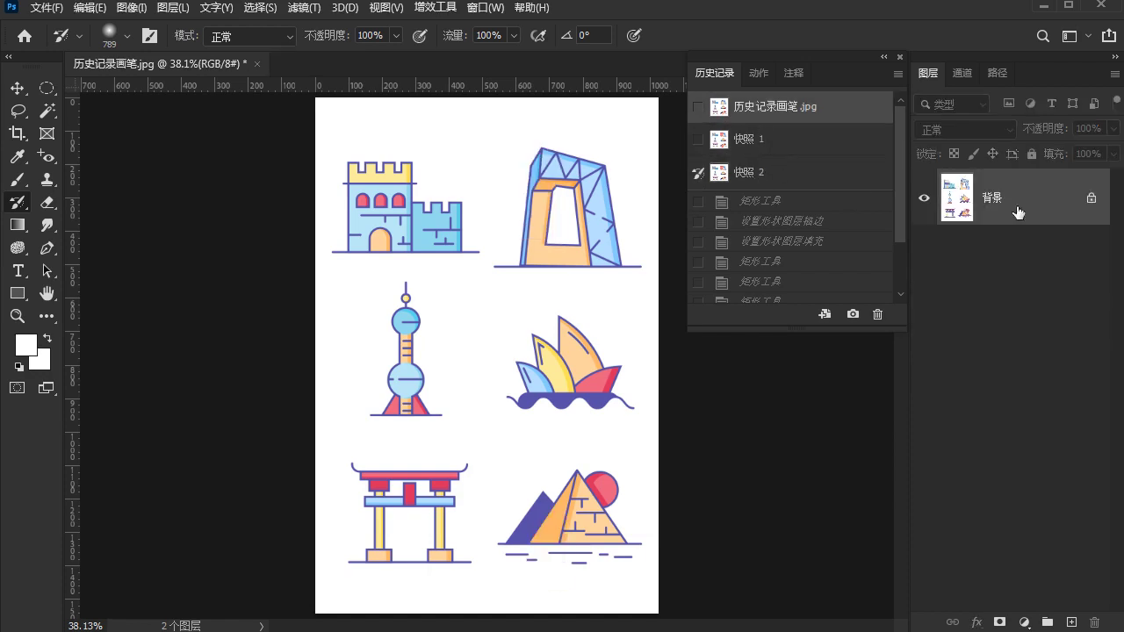
Select the Move tool and delete Snapshot 1 and Snapshot 2 from History.
click(16, 88)
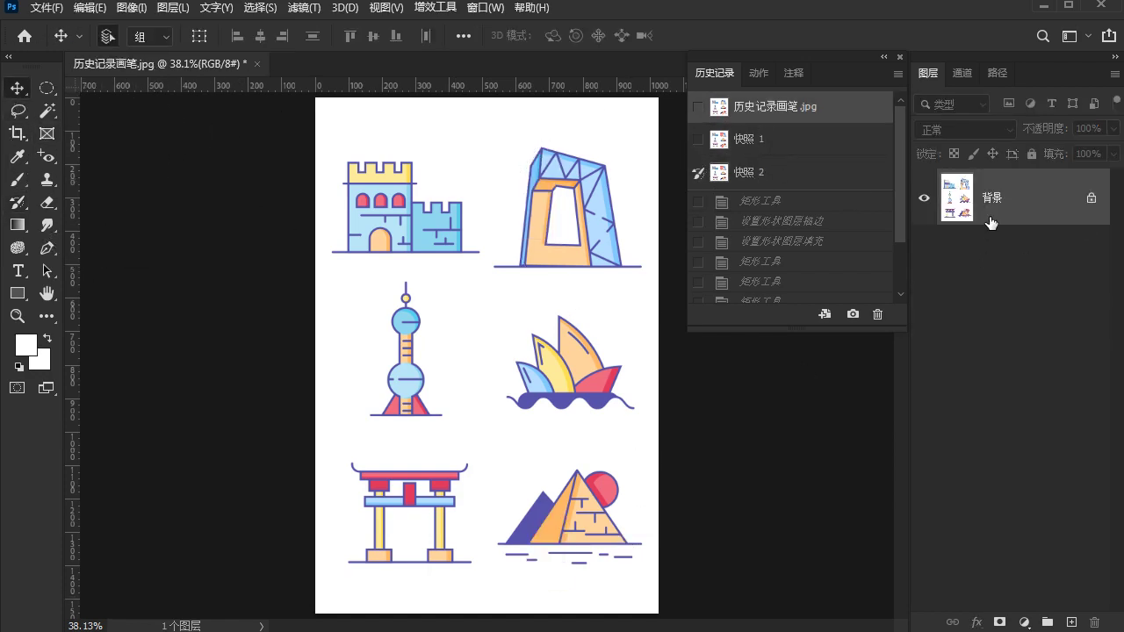
click(760, 138)
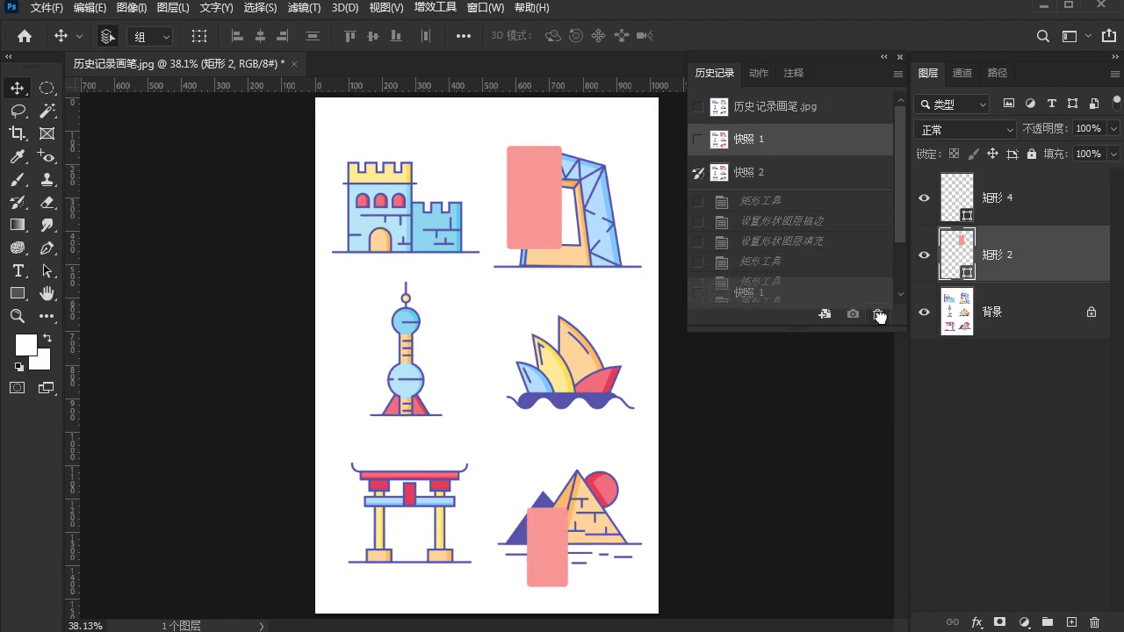
click(877, 313)
click(821, 140)
drag(821, 152, 877, 313)
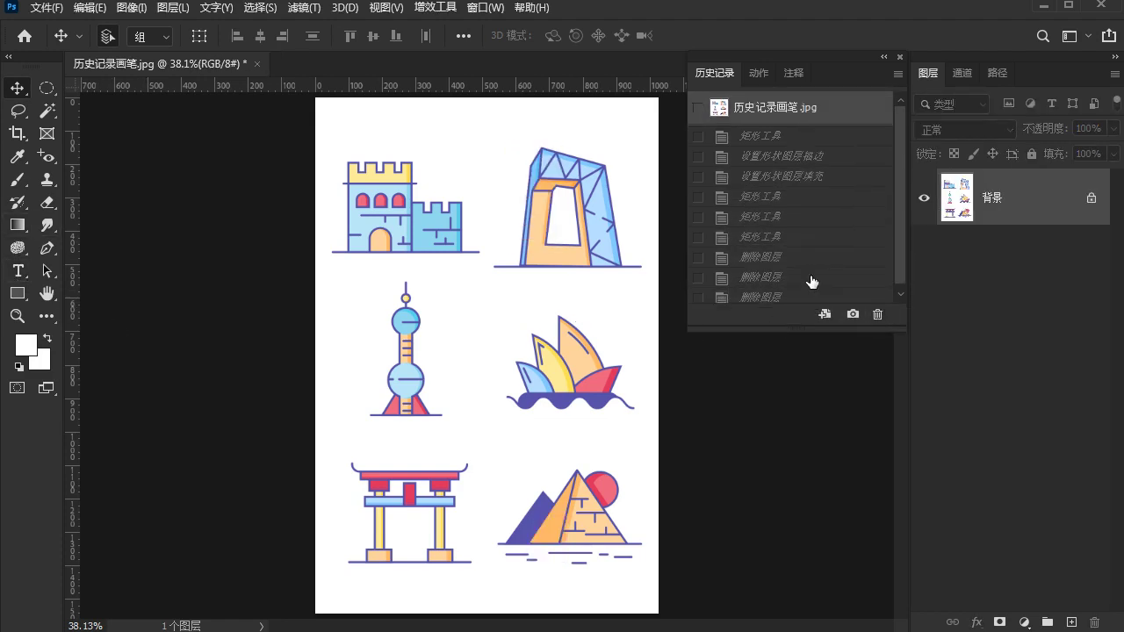
Step through the earlier Rectangle Tool states, from two up to four rectangles.
click(808, 233)
click(786, 294)
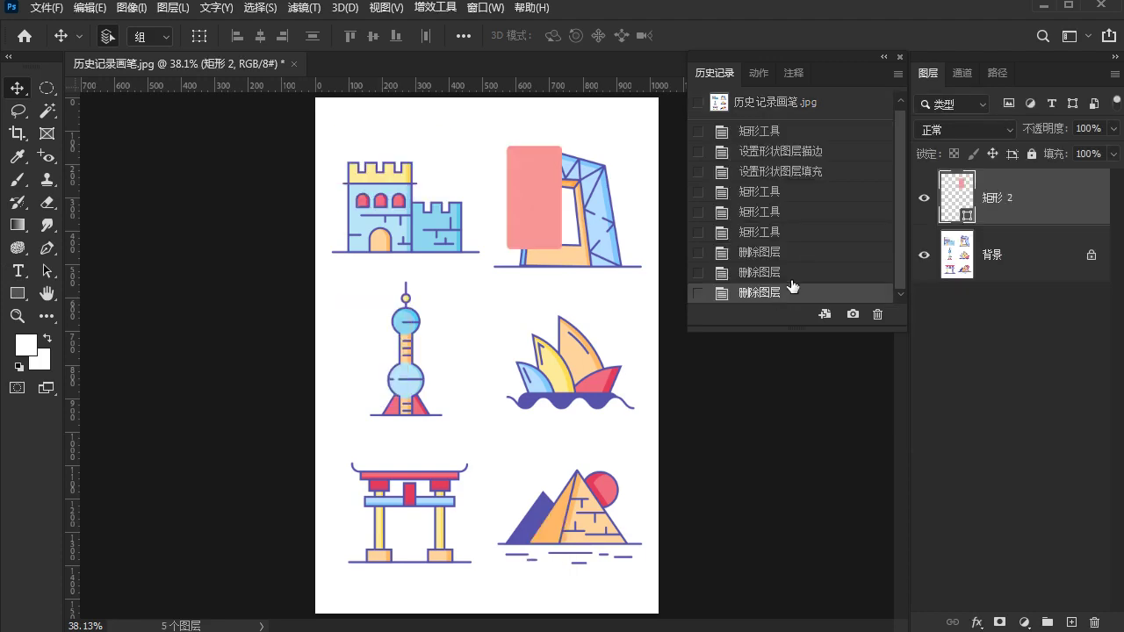
click(782, 271)
click(780, 252)
click(791, 232)
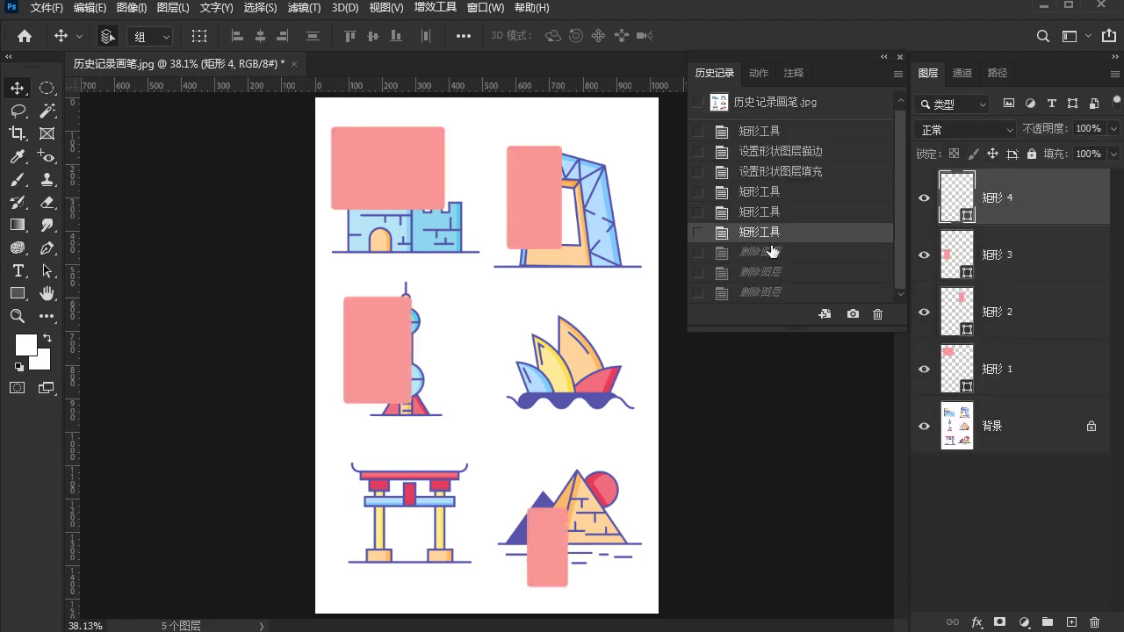
click(799, 217)
click(795, 197)
click(793, 157)
click(782, 177)
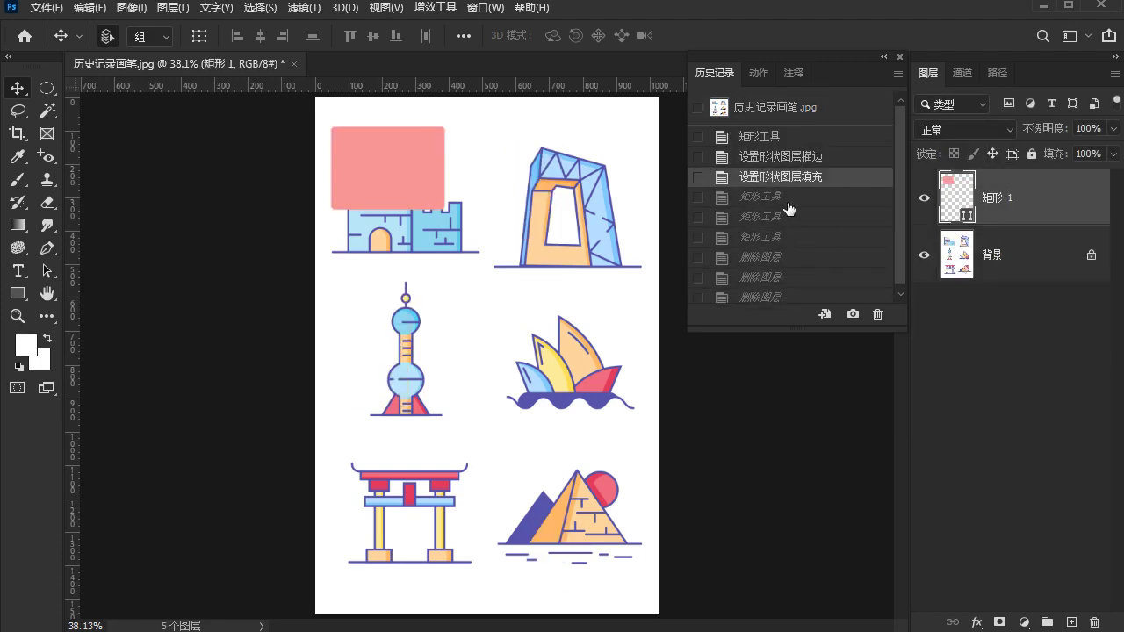
click(784, 197)
click(786, 237)
Browse the Delete Layer states, then settle on the state with all four rectangles.
click(786, 298)
click(790, 156)
click(790, 132)
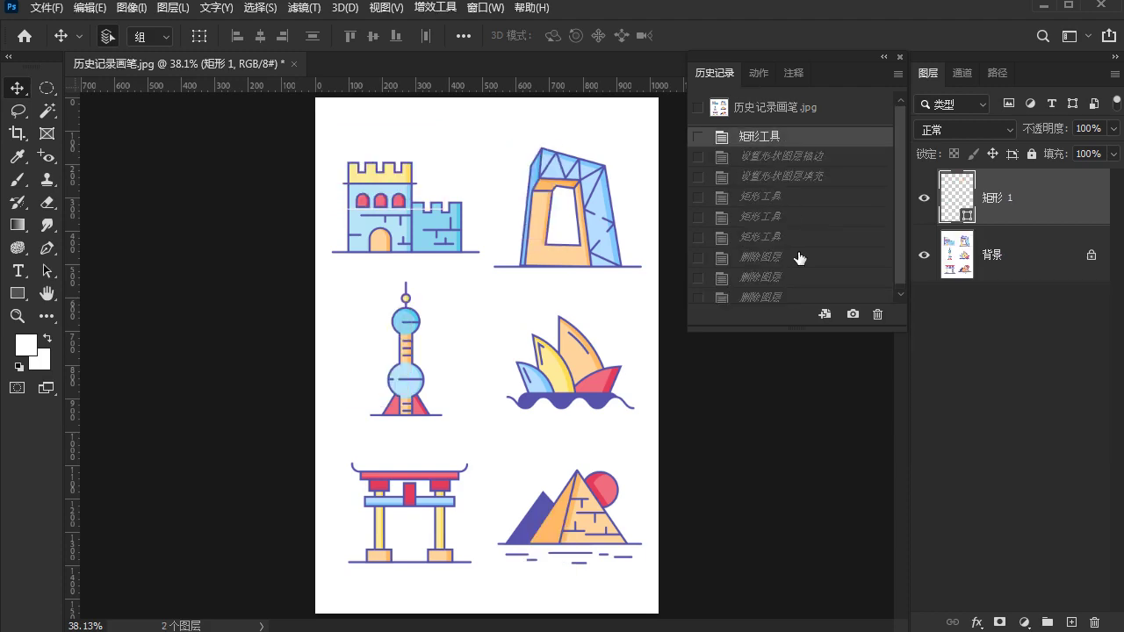
click(801, 272)
click(806, 295)
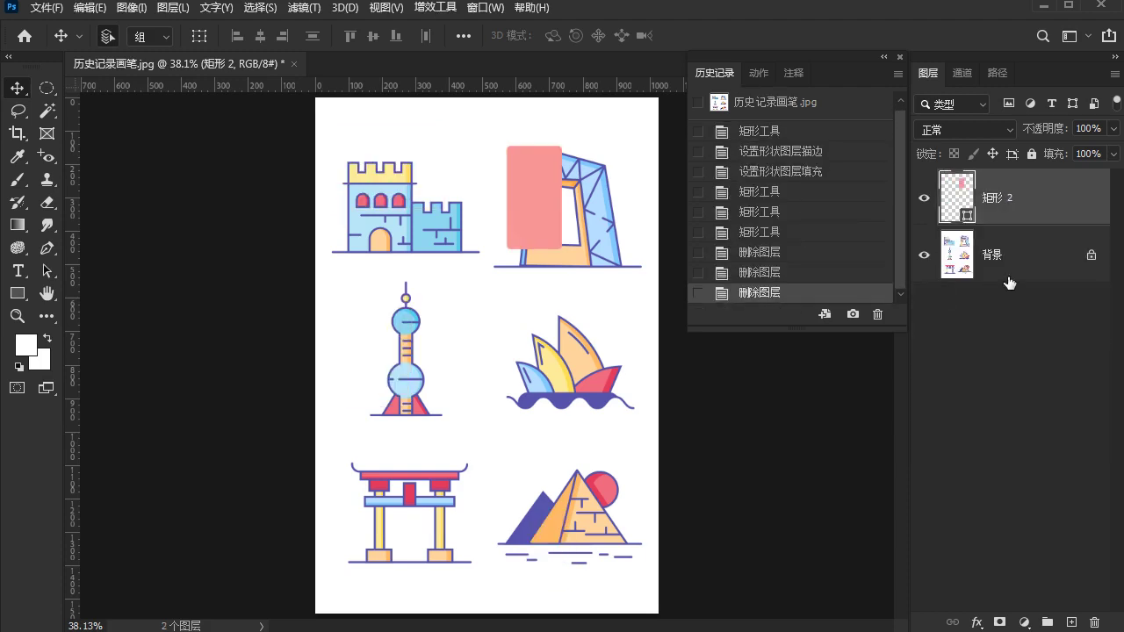
click(788, 253)
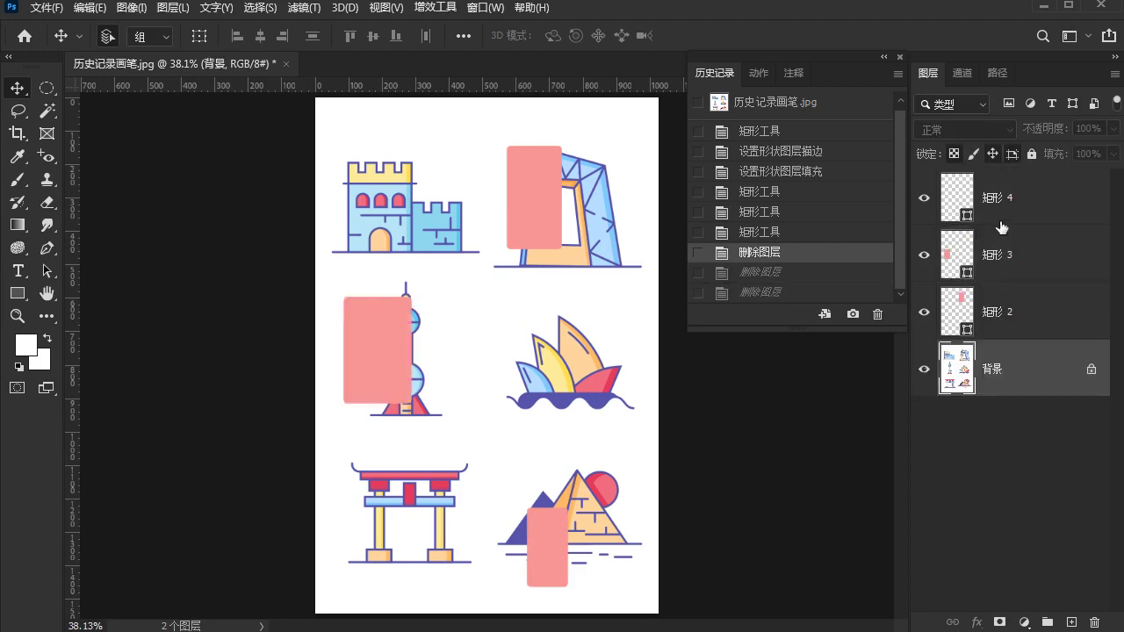
click(794, 232)
click(797, 211)
click(797, 191)
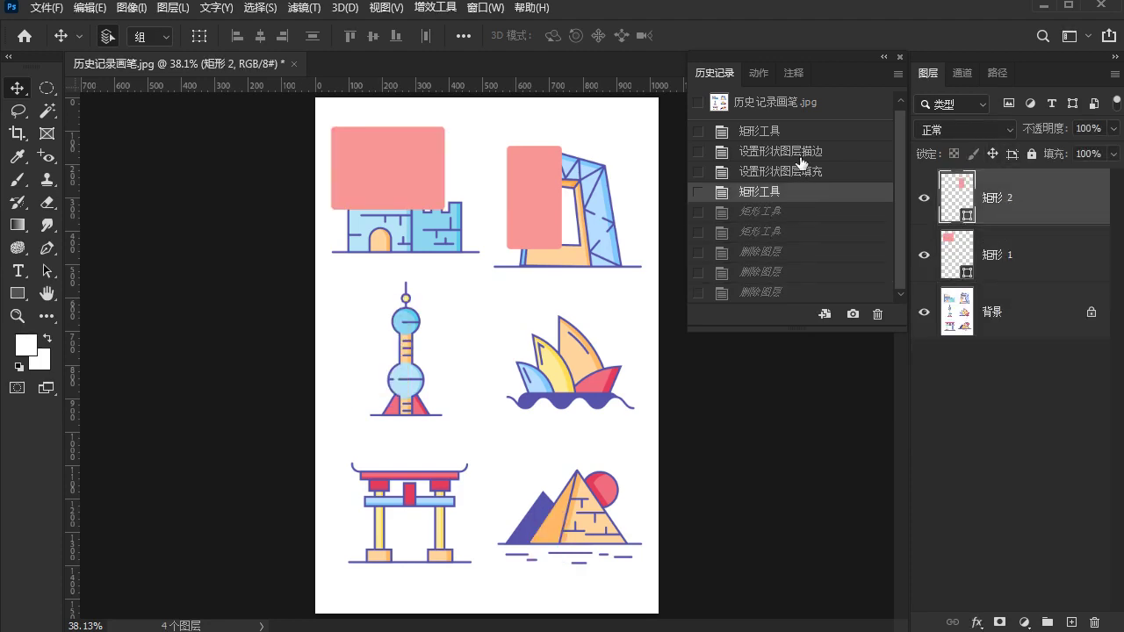
click(799, 151)
click(791, 191)
click(790, 232)
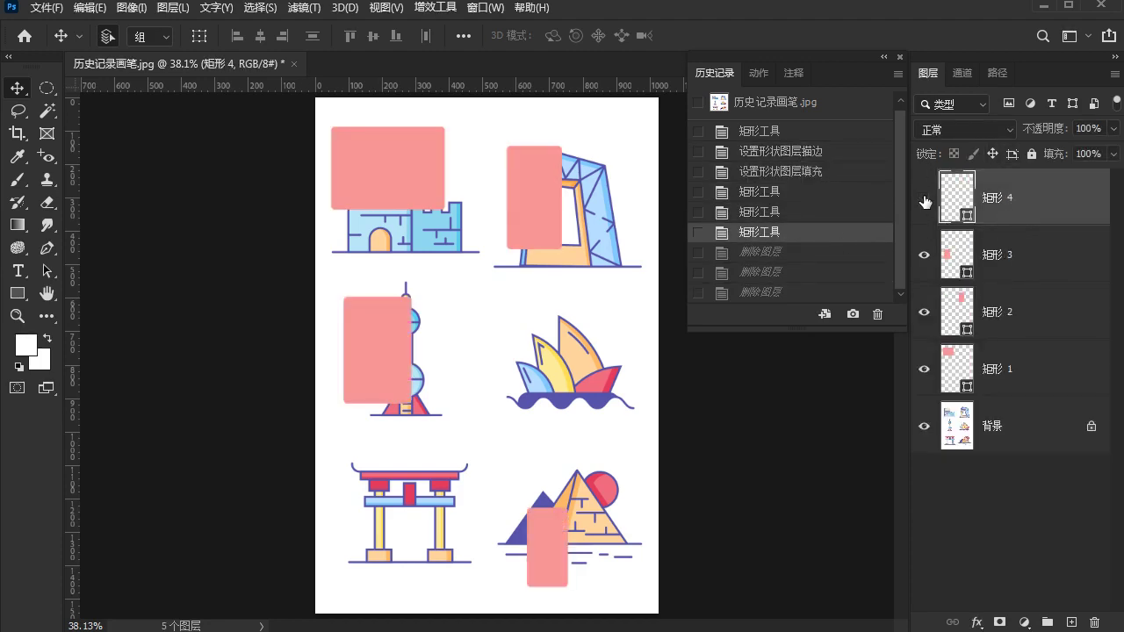
Drag the pink rectangles onto the opera house, the tower and the pyramid.
drag(553, 215, 559, 343)
drag(365, 371, 399, 283)
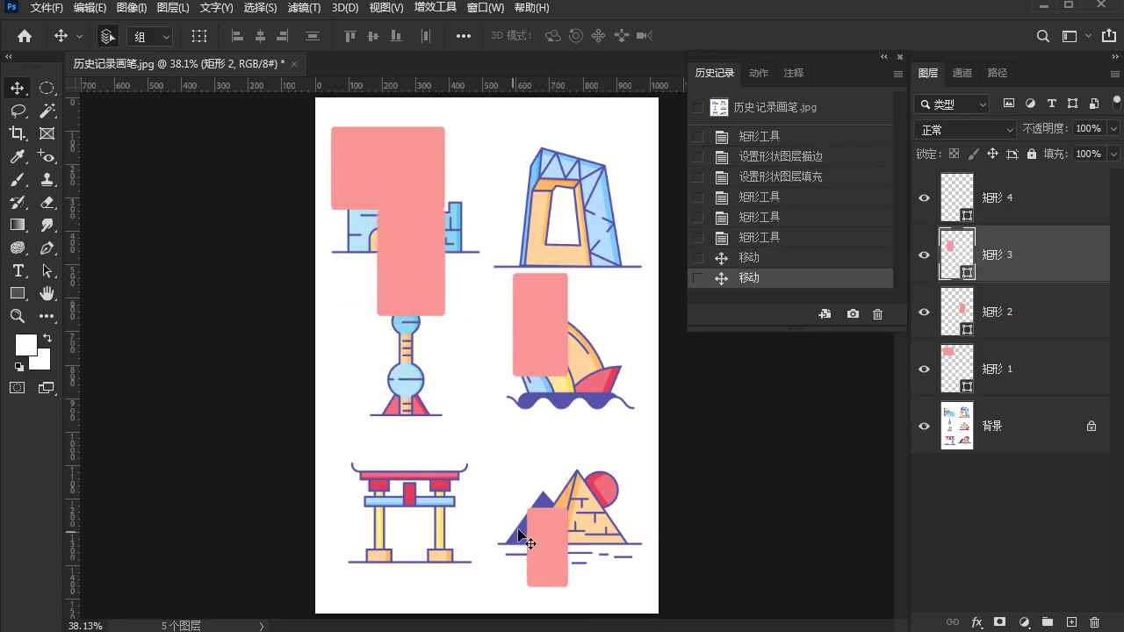
drag(524, 535, 523, 470)
click(545, 290)
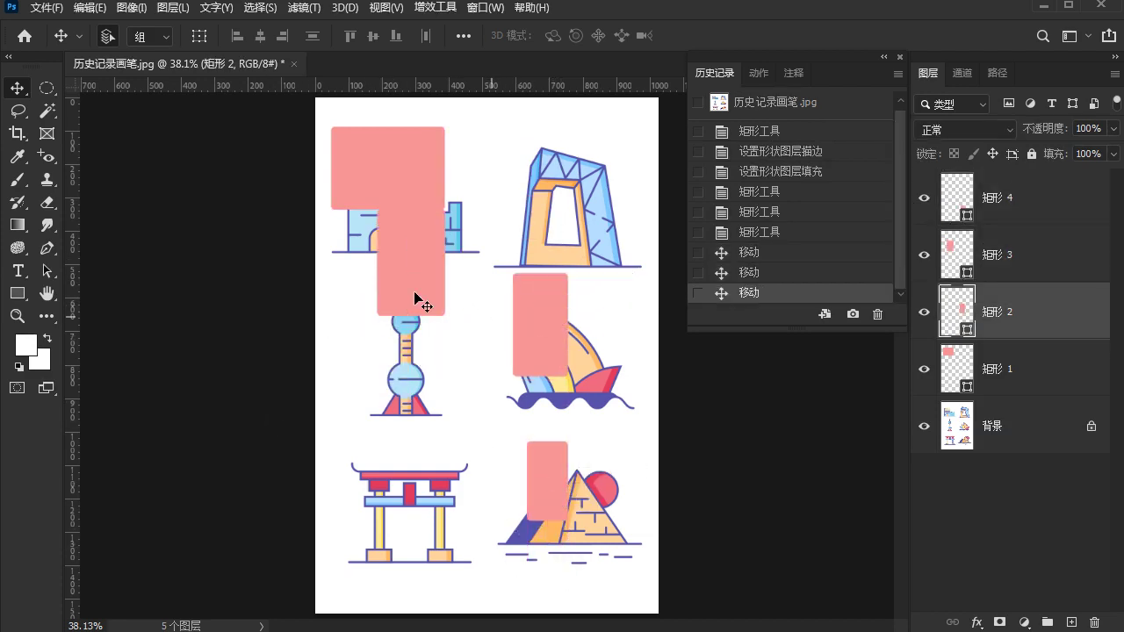
drag(415, 299, 392, 363)
drag(508, 321, 521, 301)
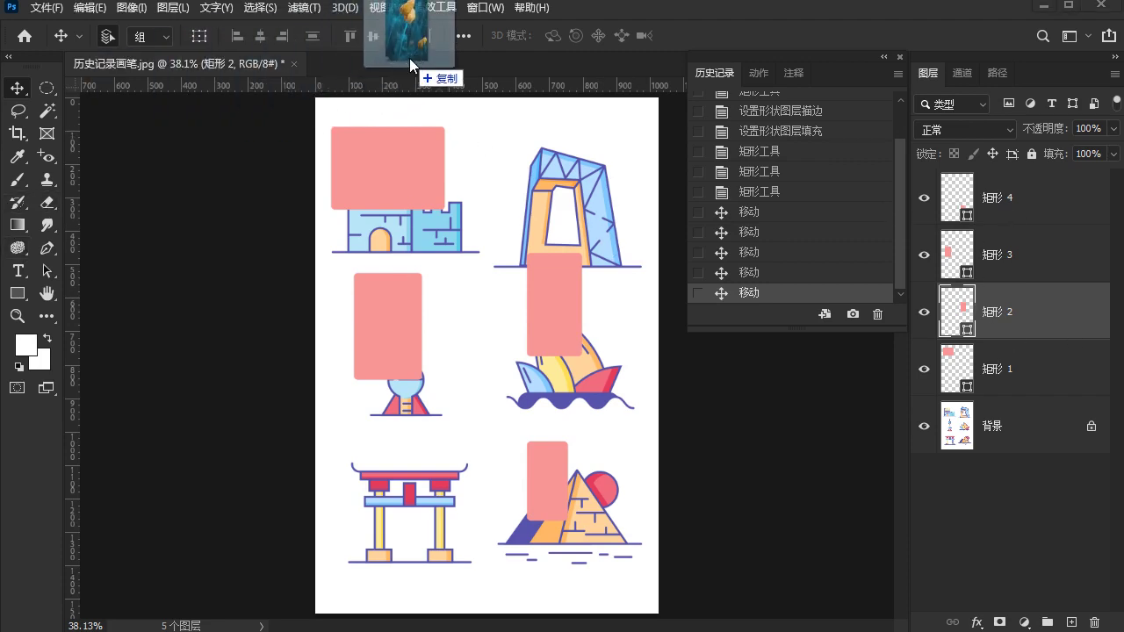
Open tulip photo 1.png as a second document and make it active.
drag(226, 105, 409, 58)
click(17, 202)
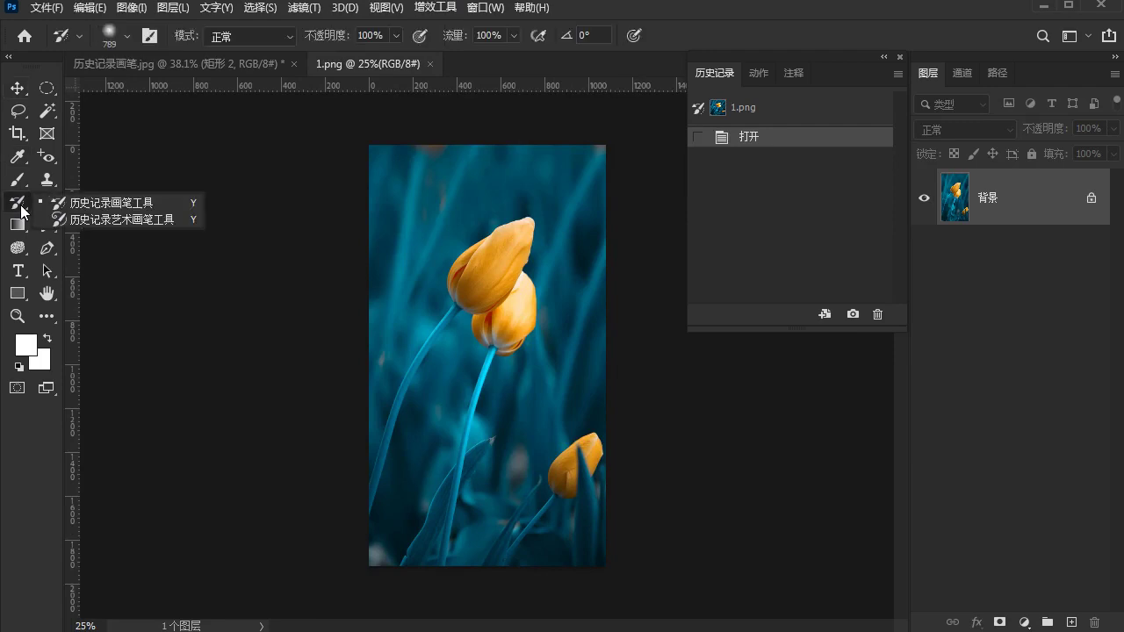
click(123, 218)
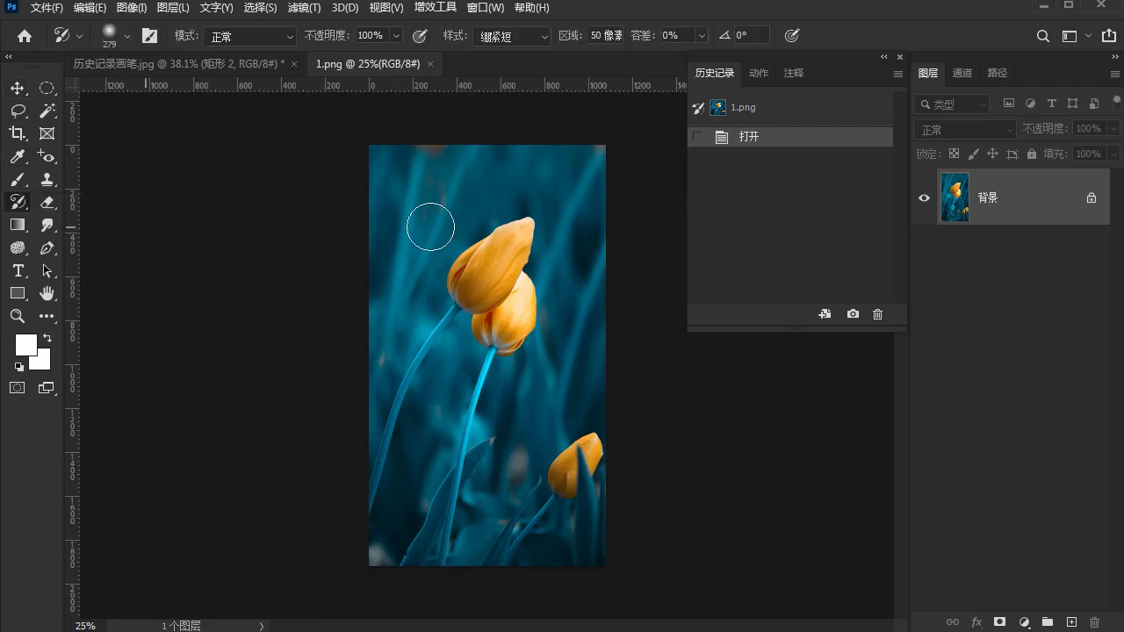
click(224, 66)
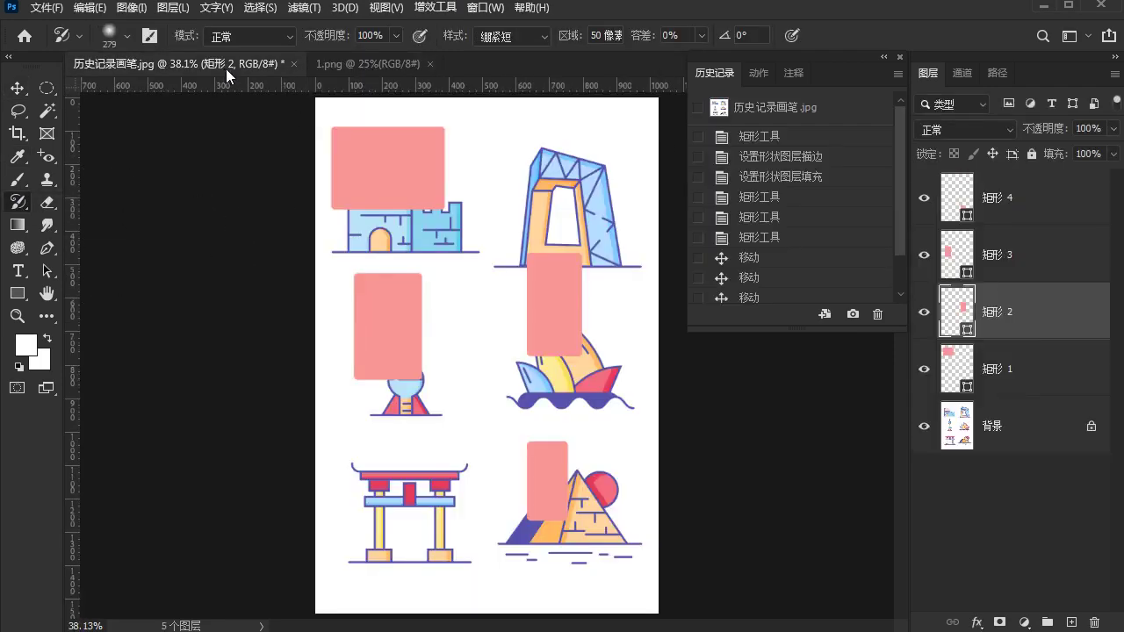
right_click(20, 203)
click(114, 206)
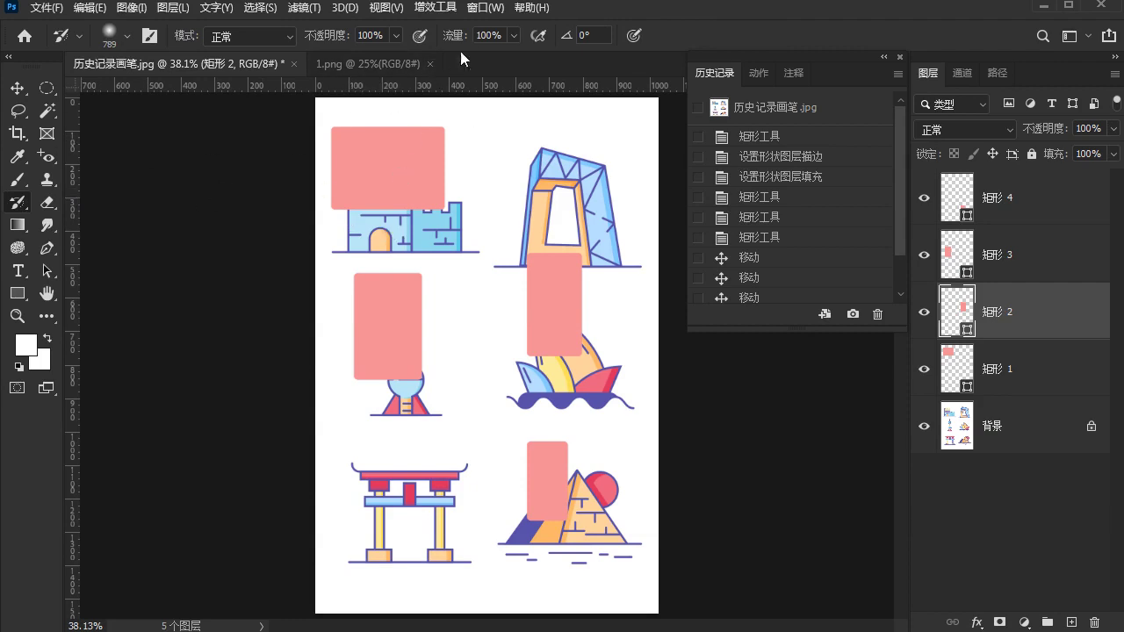
click(387, 65)
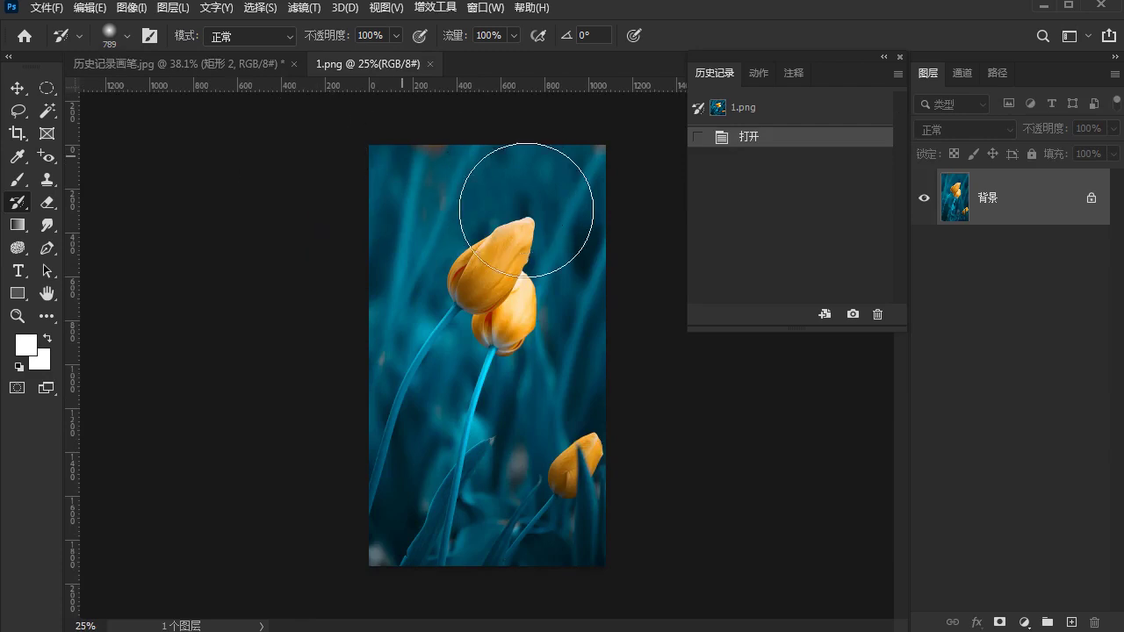
right_click(18, 203)
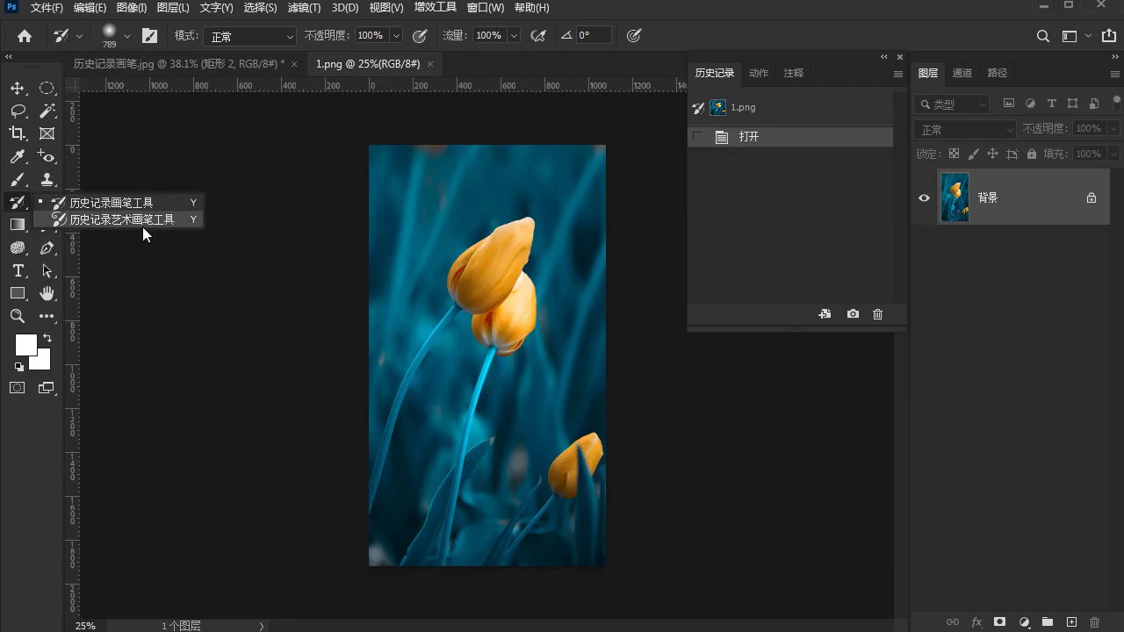
Set the Art History Brush to size 110 and paint trial daubs on the tulip, undoing each.
click(142, 224)
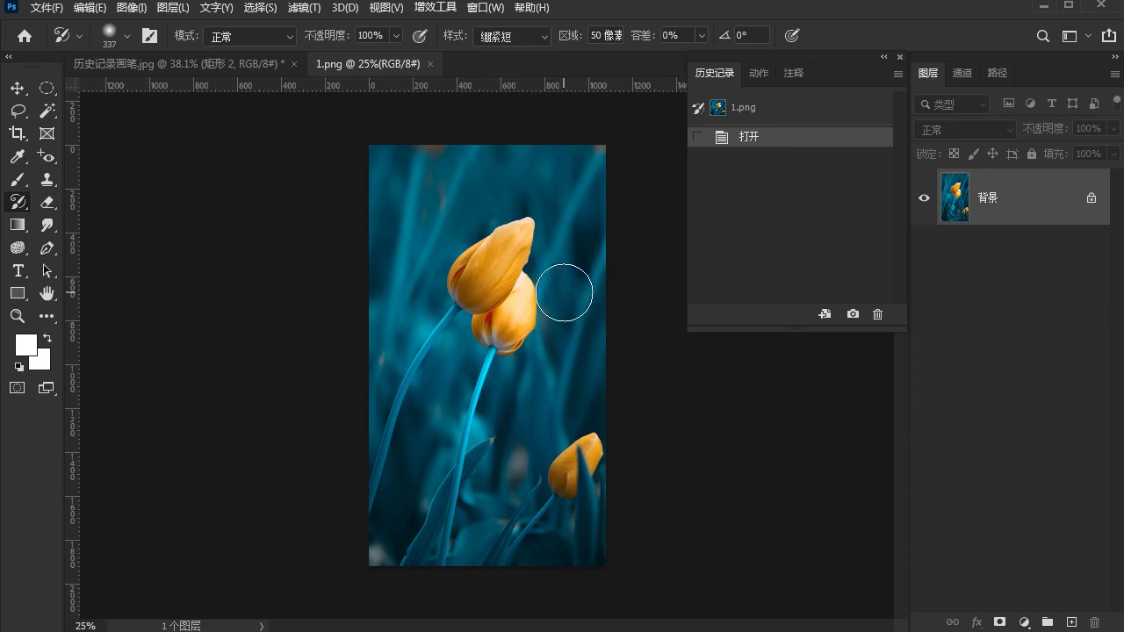
scroll(572, 246, up, 5)
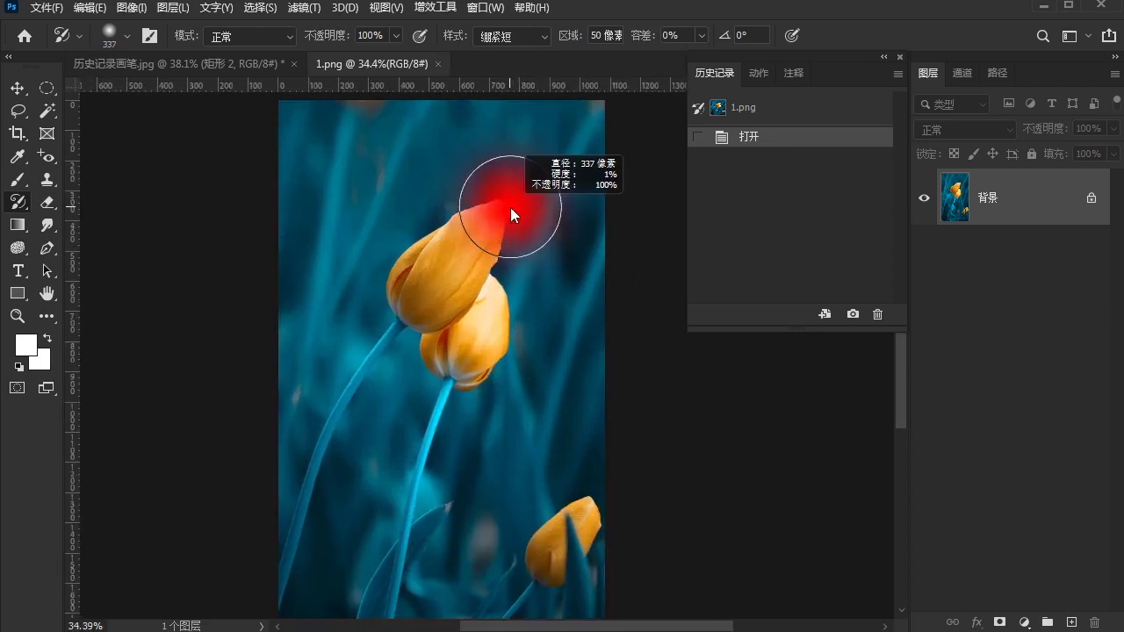
mouse_move(510, 208)
mouse_down()
mouse_move(425, 197)
mouse_move(510, 220)
mouse_move(482, 264)
mouse_move(492, 281)
mouse_up()
key(ctrl+z)
click(483, 207)
key(ctrl+z)
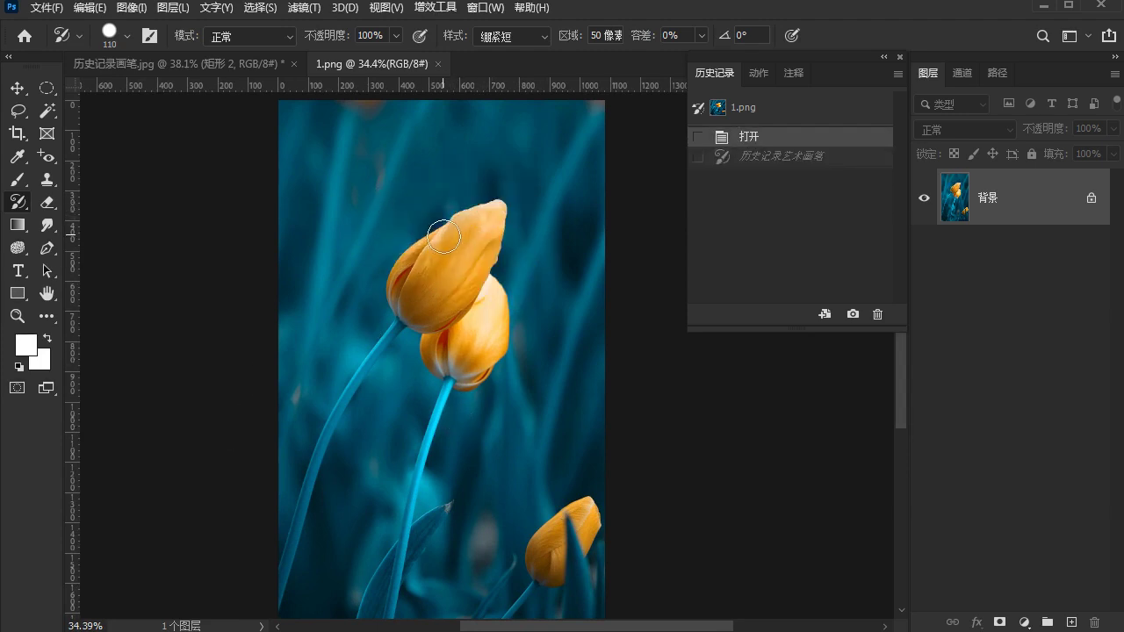
mouse_move(443, 236)
mouse_down()
mouse_move(495, 326)
mouse_move(539, 266)
mouse_move(451, 413)
mouse_move(489, 547)
mouse_move(619, 553)
mouse_move(429, 540)
mouse_up()
key(ctrl+z)
click(522, 31)
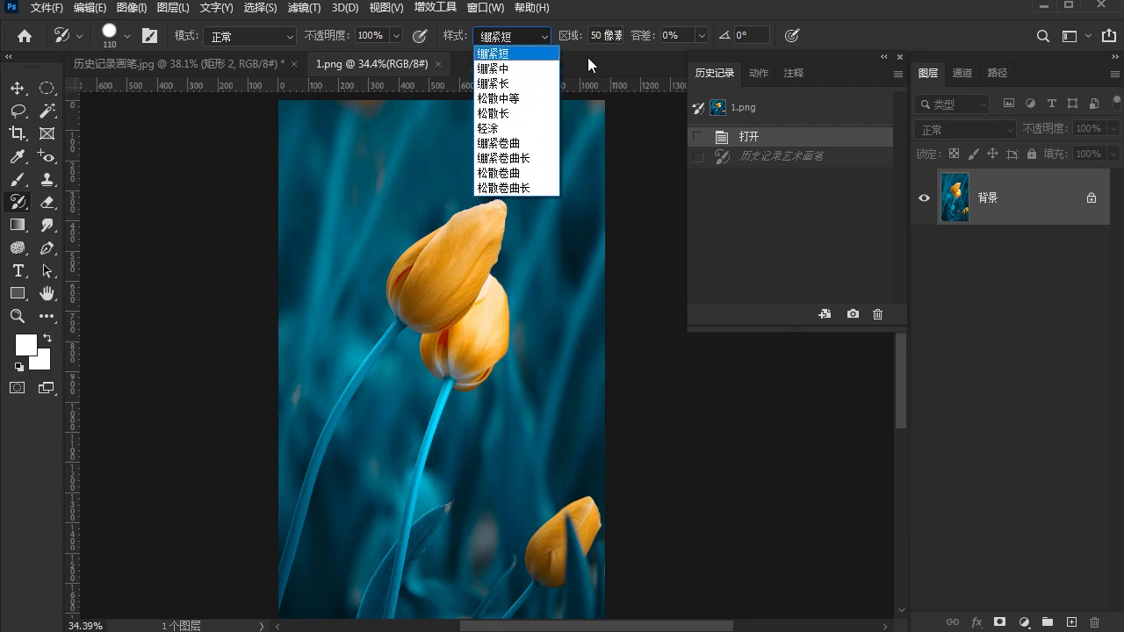
Try Tight Short (绷紧短) daubs along the tulip's upper-left edge, then undo them.
click(860, 18)
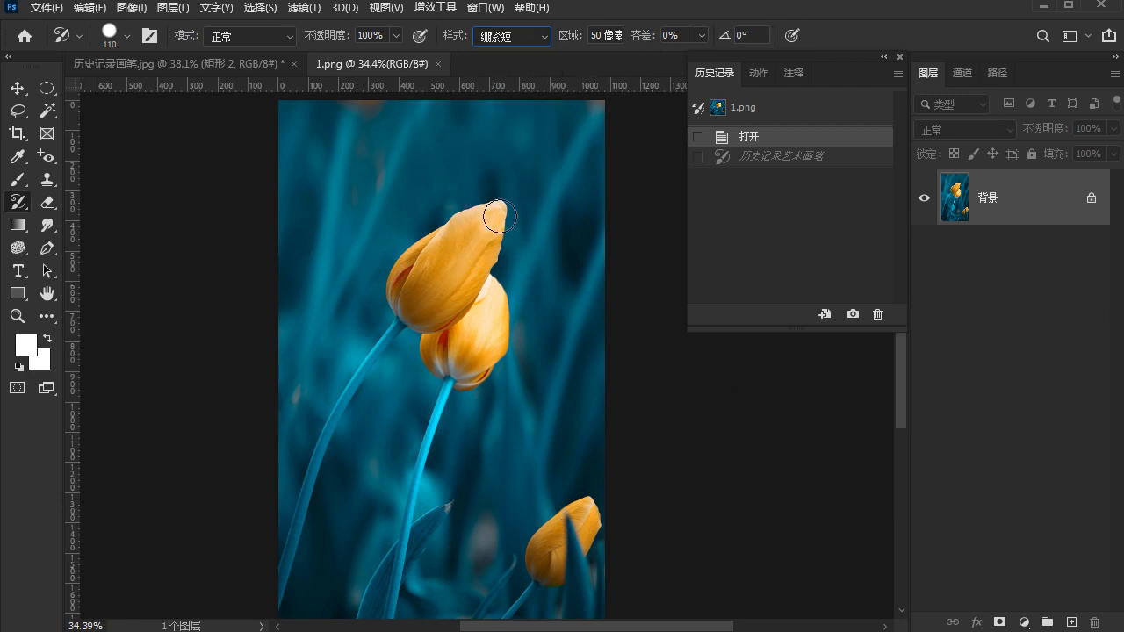
scroll(498, 227, up, 5)
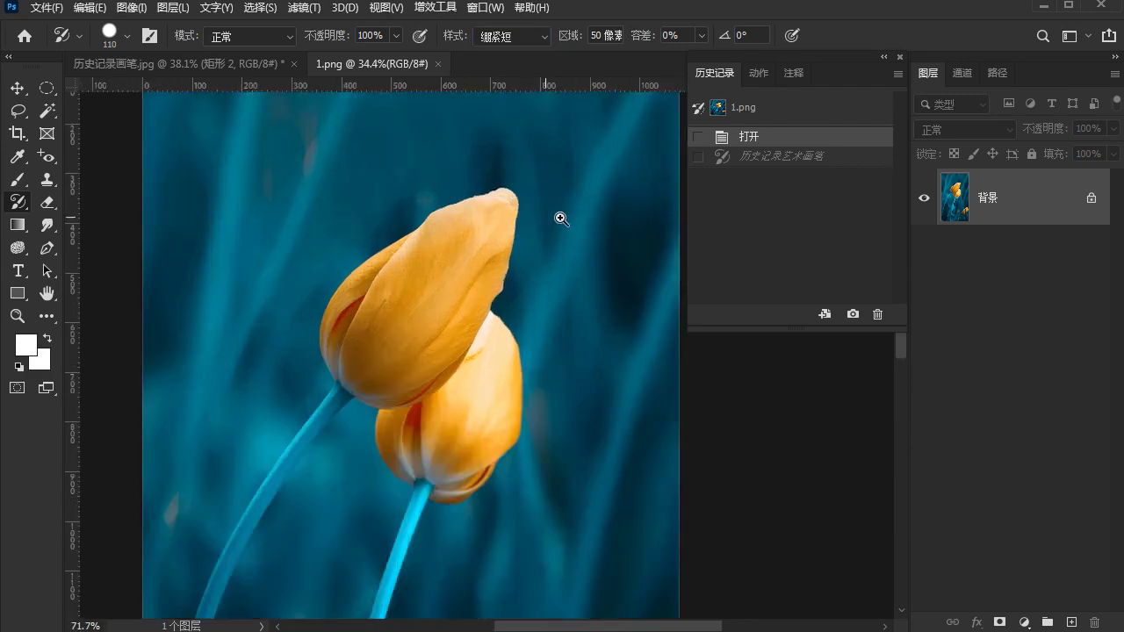
scroll(518, 215, up, 5)
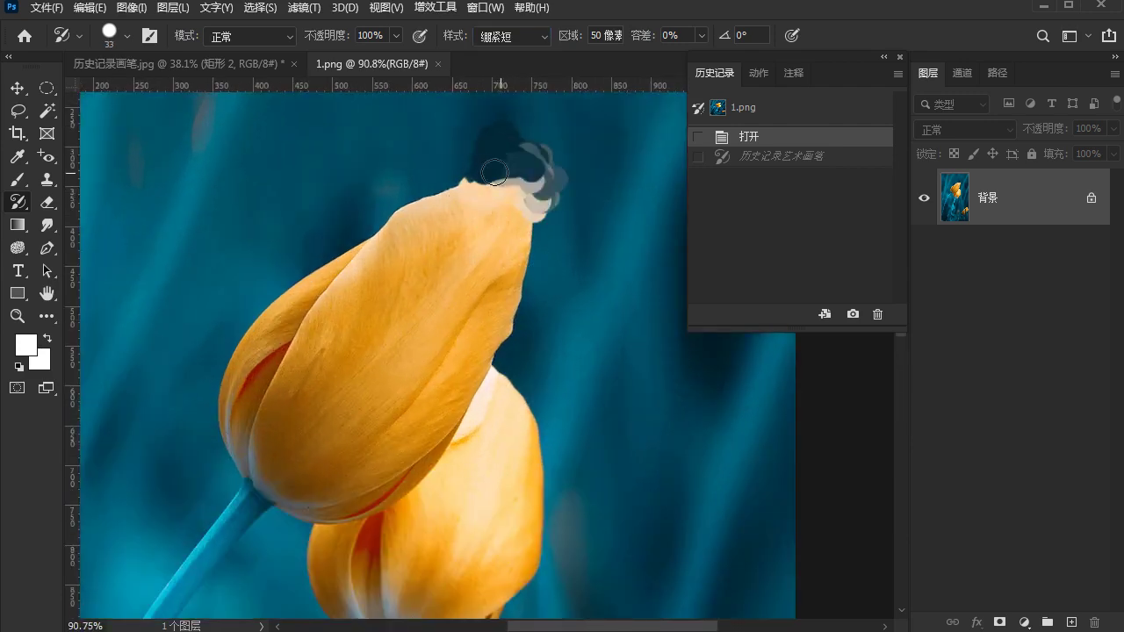
mouse_move(494, 197)
mouse_down()
mouse_move(527, 176)
mouse_move(431, 210)
mouse_up()
key(ctrl+z)
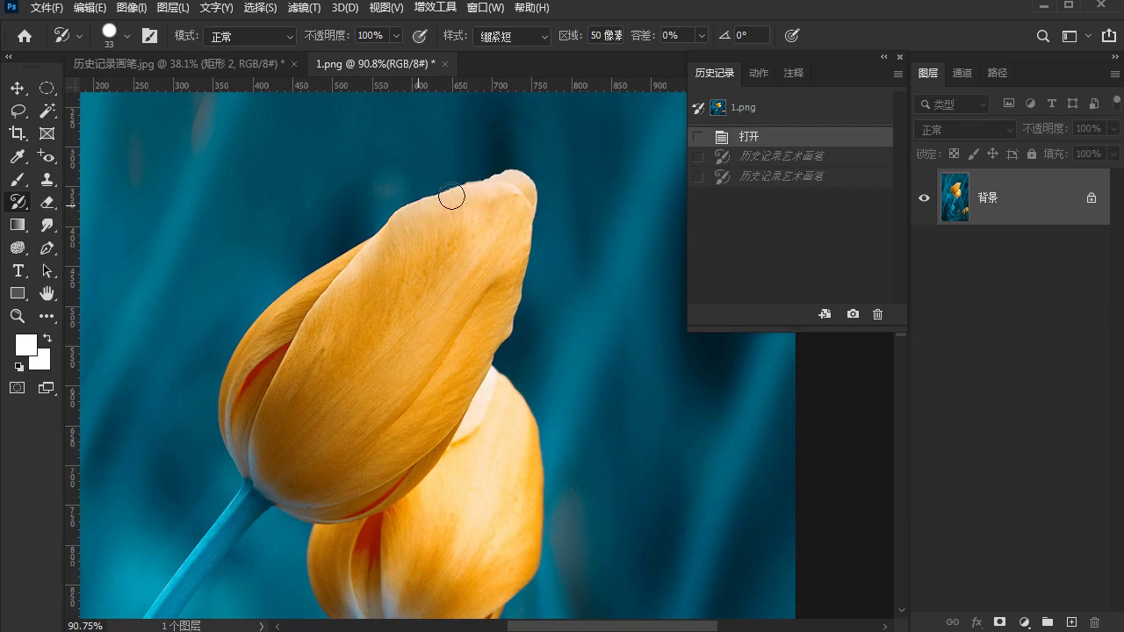
mouse_move(531, 167)
mouse_down()
mouse_move(217, 355)
mouse_move(522, 296)
mouse_move(501, 231)
mouse_up()
drag(492, 242, 264, 430)
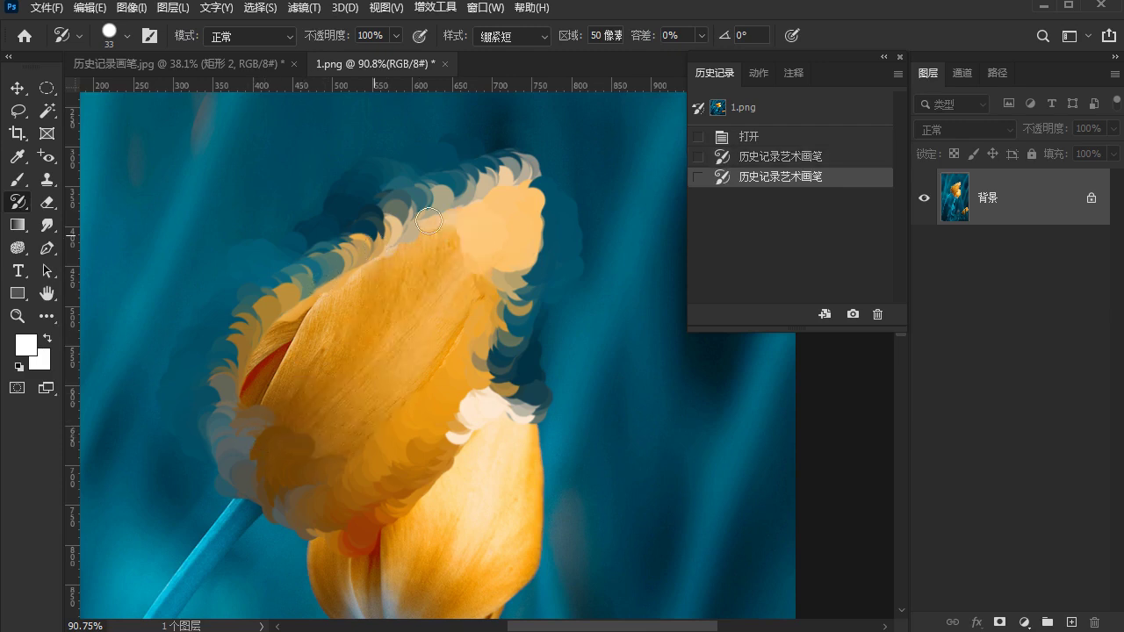
key(ctrl+z)
key(ctrl+z)
Try a Tight Long (绷紧长) stroke across the tulip and background, then undo it.
click(537, 40)
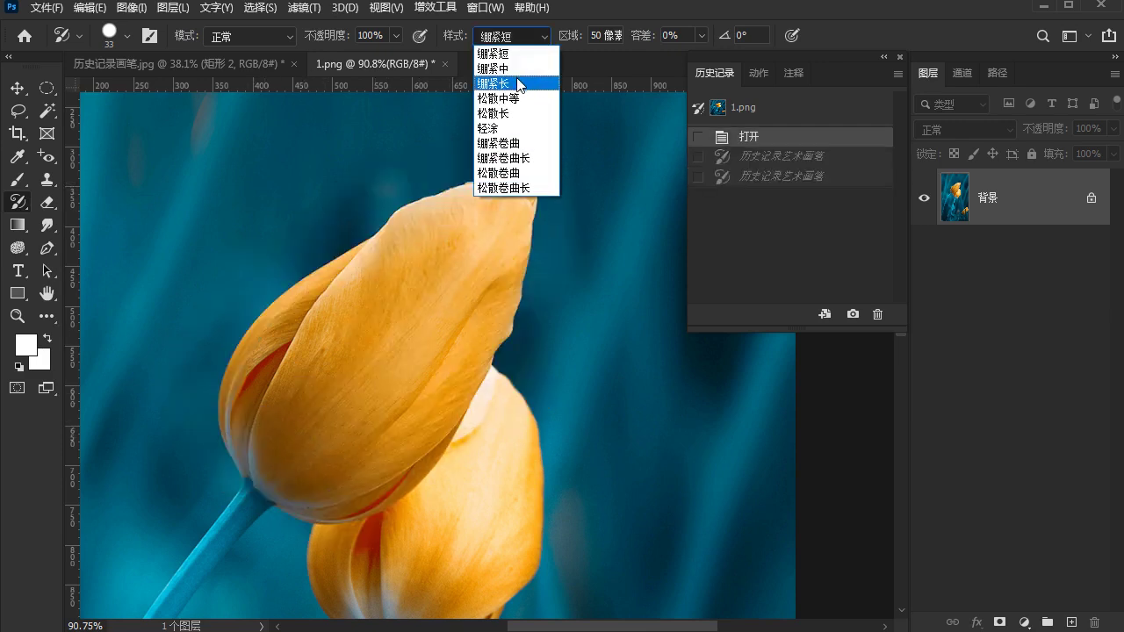
click(516, 84)
click(516, 36)
click(516, 84)
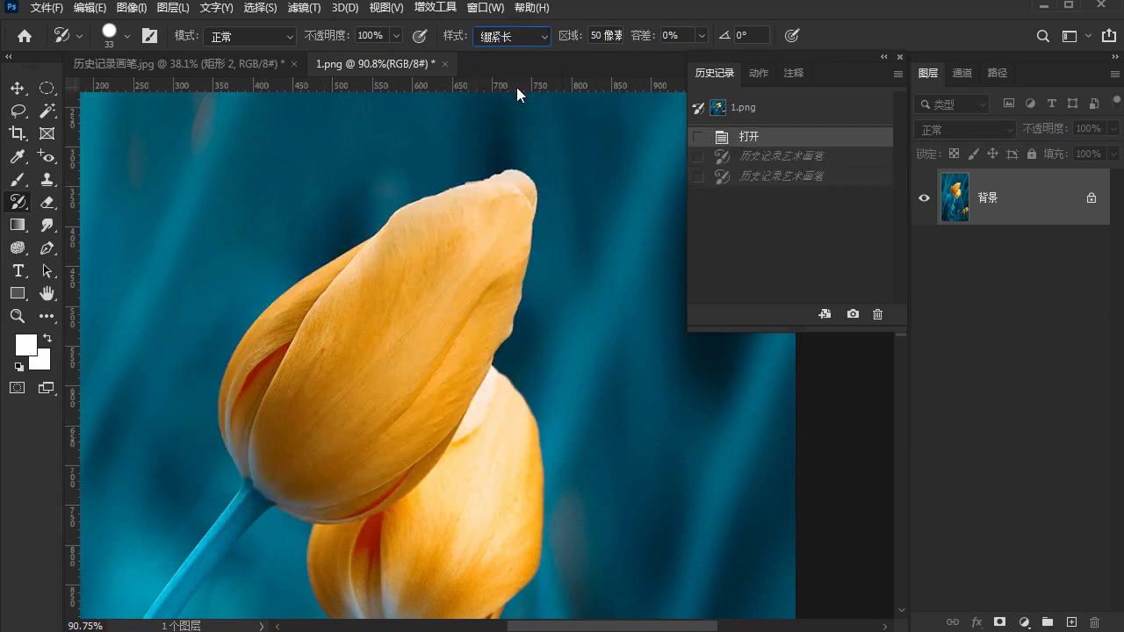
mouse_move(511, 168)
mouse_down()
mouse_move(474, 352)
mouse_move(278, 381)
mouse_up()
key(ctrl+z)
Return to the first Art History Brush state and undo a trial stroke on the upper tulip.
scroll(326, 251, down, 6)
click(207, 180)
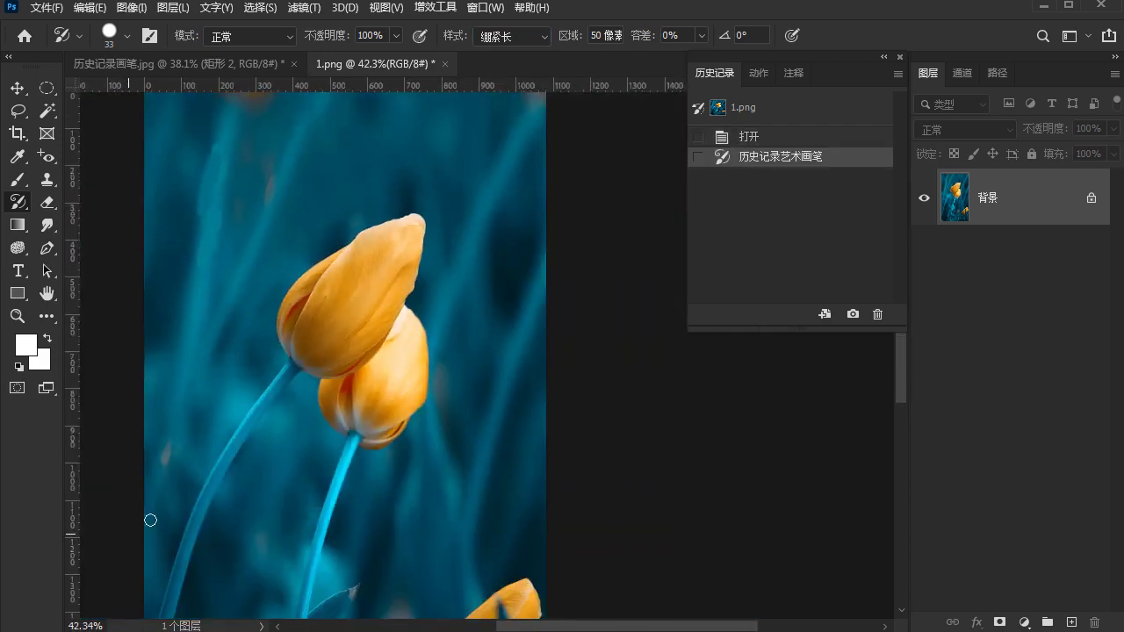
drag(322, 295, 170, 546)
key(ctrl+z)
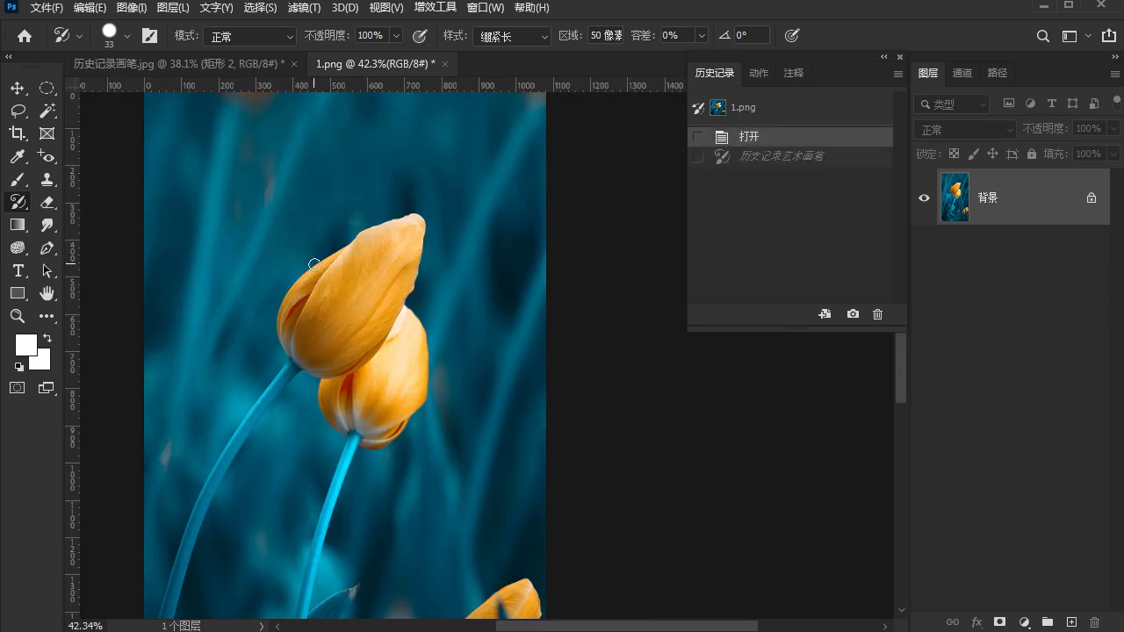
click(306, 258)
Switch back to Tight Short, test a petal-edge stroke, and scrub the 区域 area to 0 px.
scroll(306, 263, up, 5)
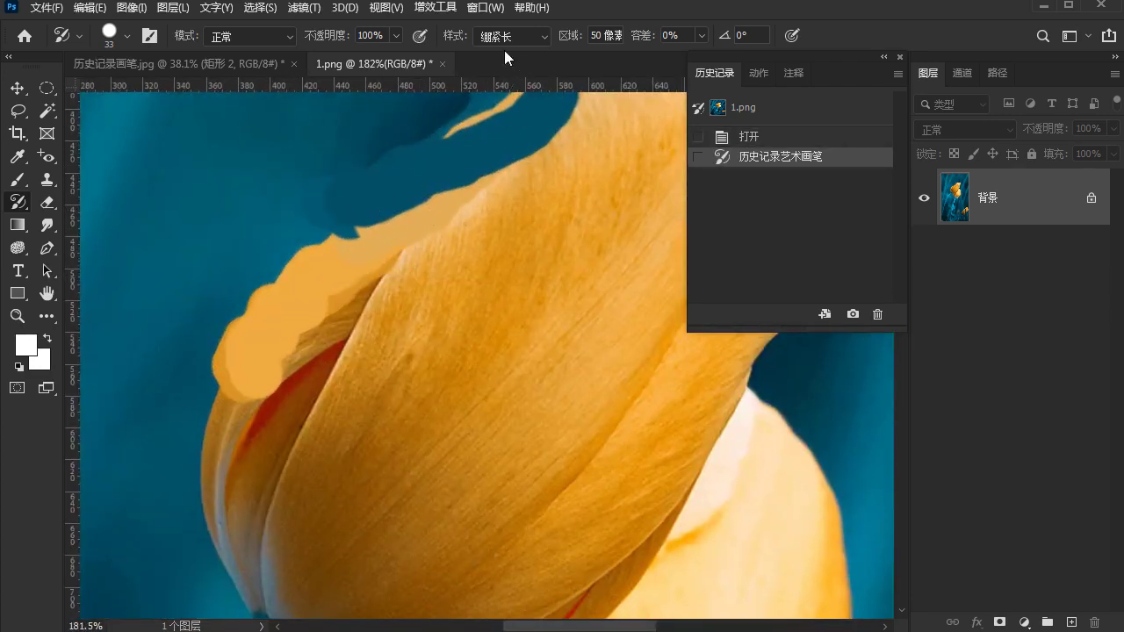
click(512, 36)
drag(538, 360, 246, 366)
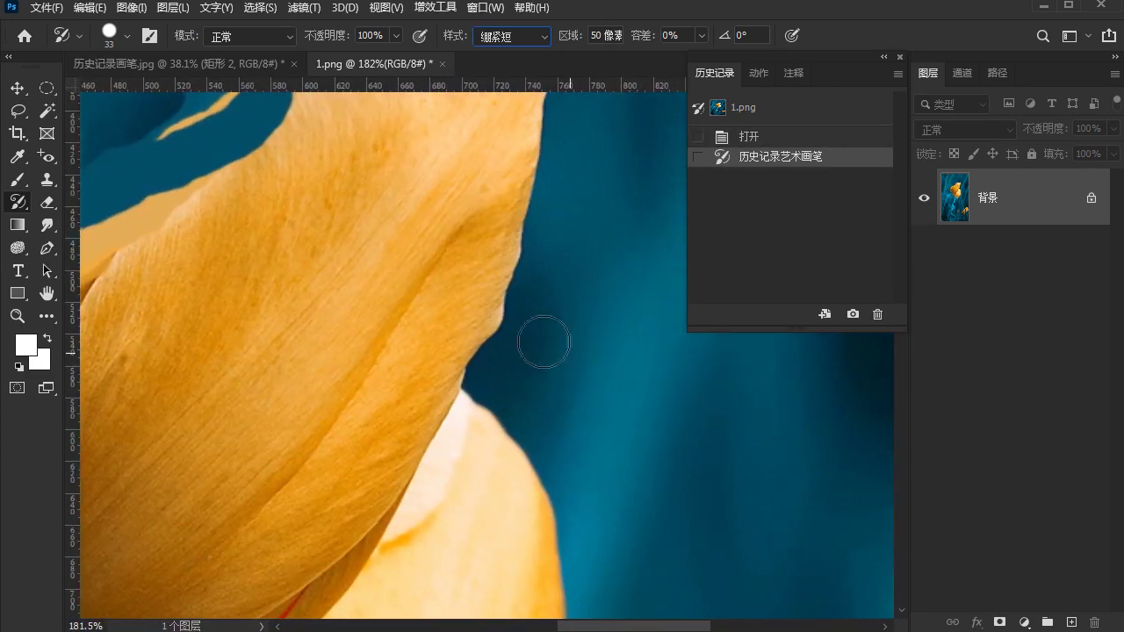
drag(541, 337, 475, 369)
key(ctrl+z)
scroll(443, 481, down, 3)
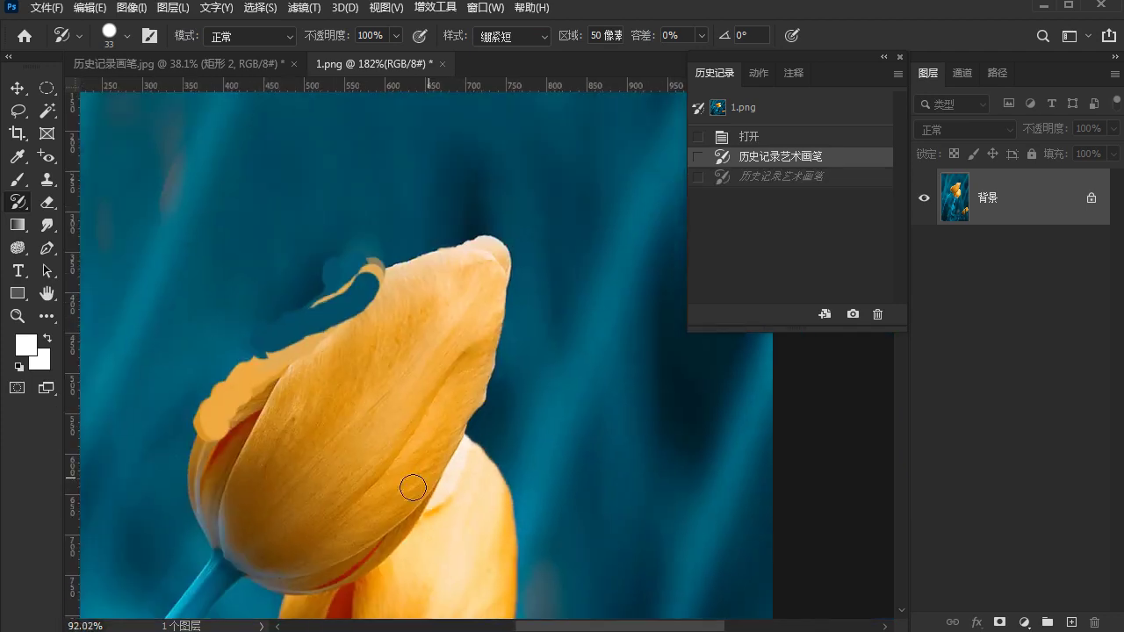
drag(578, 40, 568, 39)
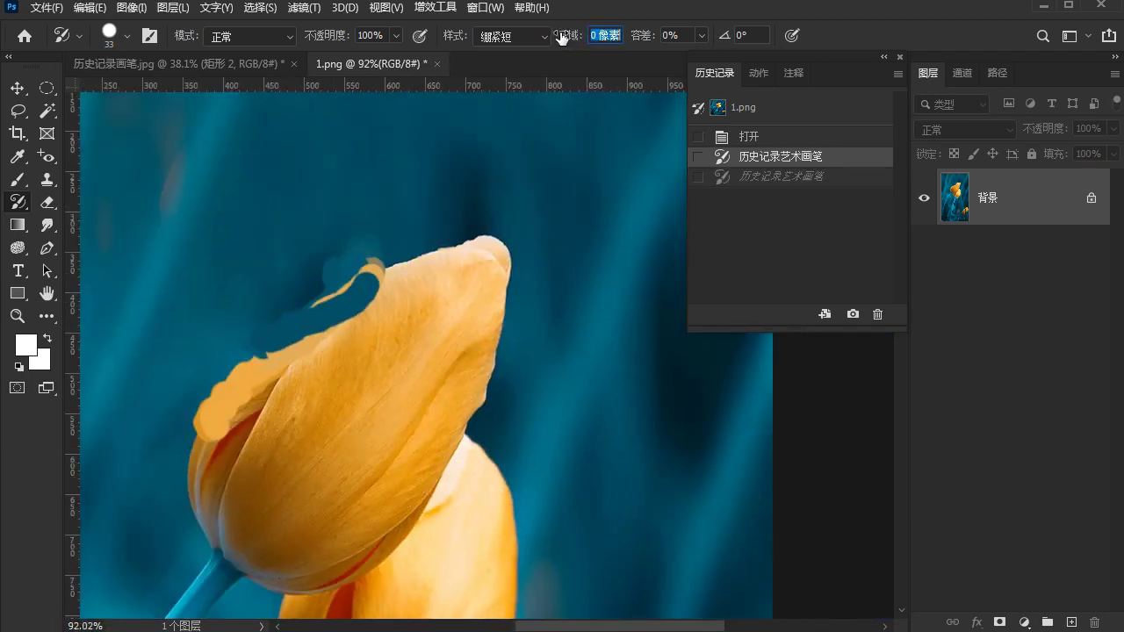
Dab grey-blue Tight Short daubs over the tulip tip, lower-left and centre.
mouse_move(518, 239)
mouse_down()
mouse_move(491, 247)
mouse_move(469, 447)
mouse_up()
drag(408, 473, 325, 519)
drag(237, 500, 211, 579)
drag(219, 483, 298, 474)
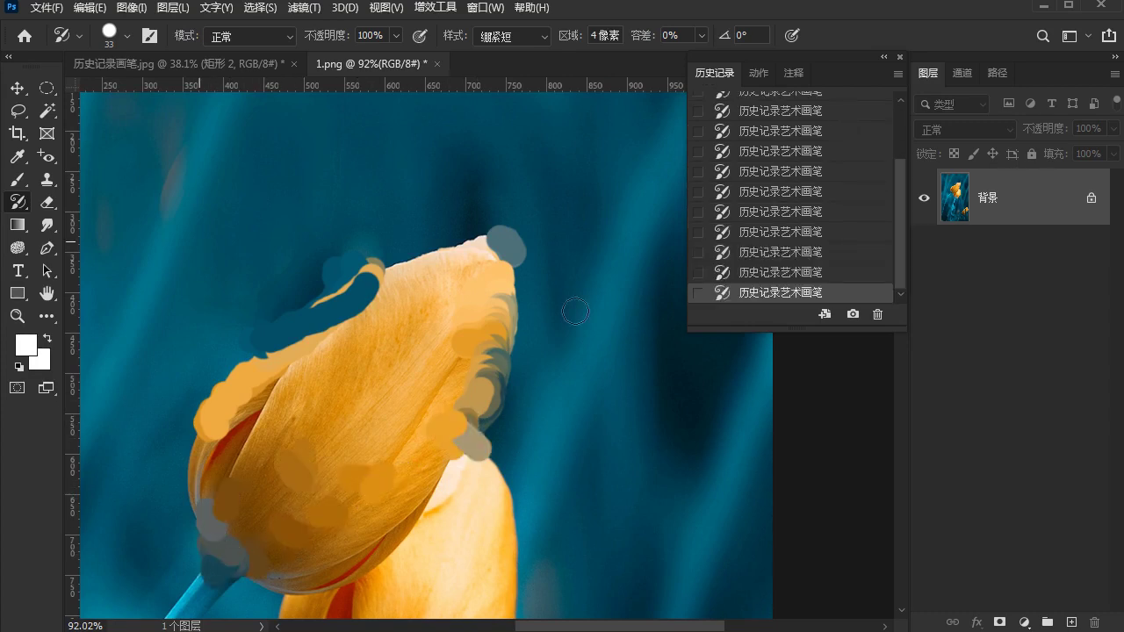
Switch to Loose Medium (松散中等) style and dab dark blue beside the tulip's right and left edges.
click(530, 40)
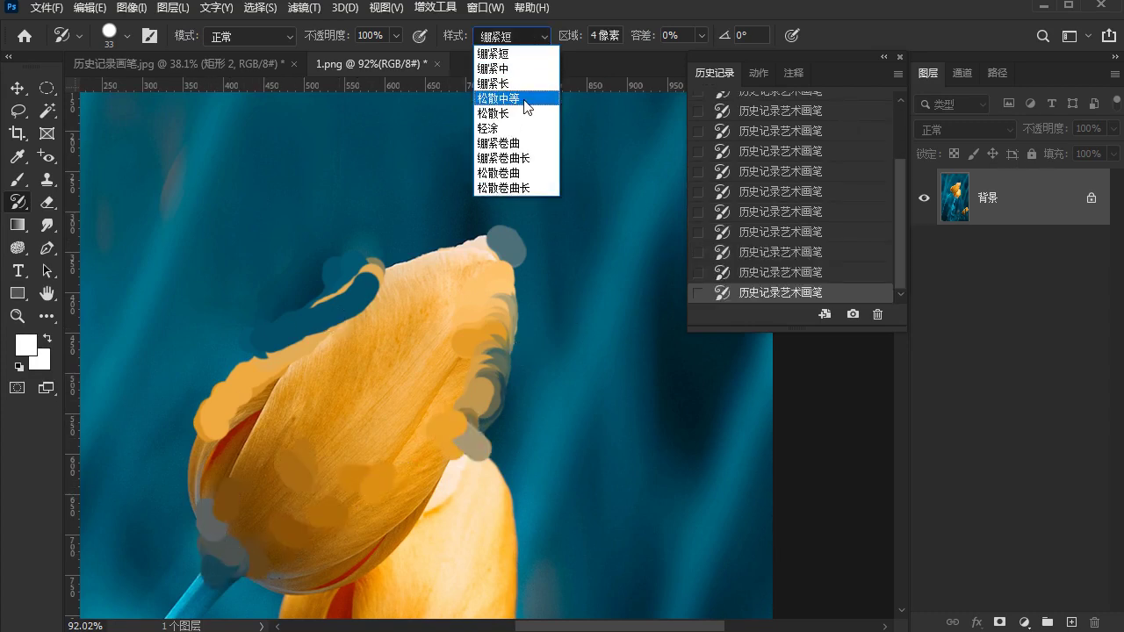
click(516, 99)
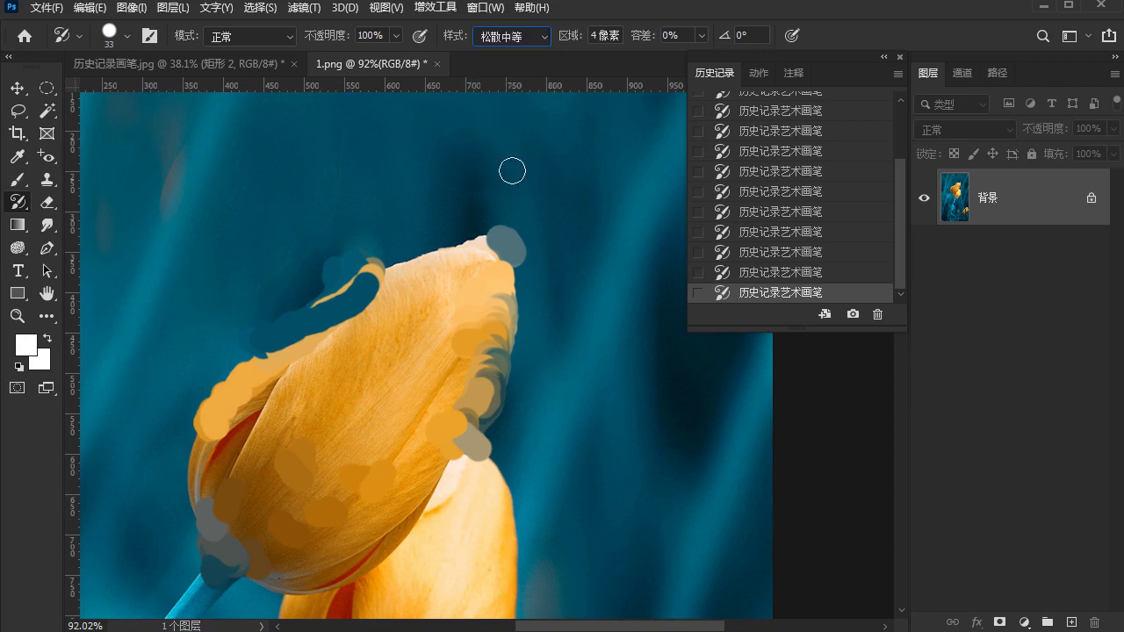
mouse_move(536, 308)
mouse_down()
mouse_move(446, 599)
mouse_move(492, 391)
mouse_move(378, 334)
mouse_move(333, 406)
mouse_move(389, 438)
mouse_move(284, 427)
mouse_move(255, 378)
mouse_up()
drag(102, 317, 326, 317)
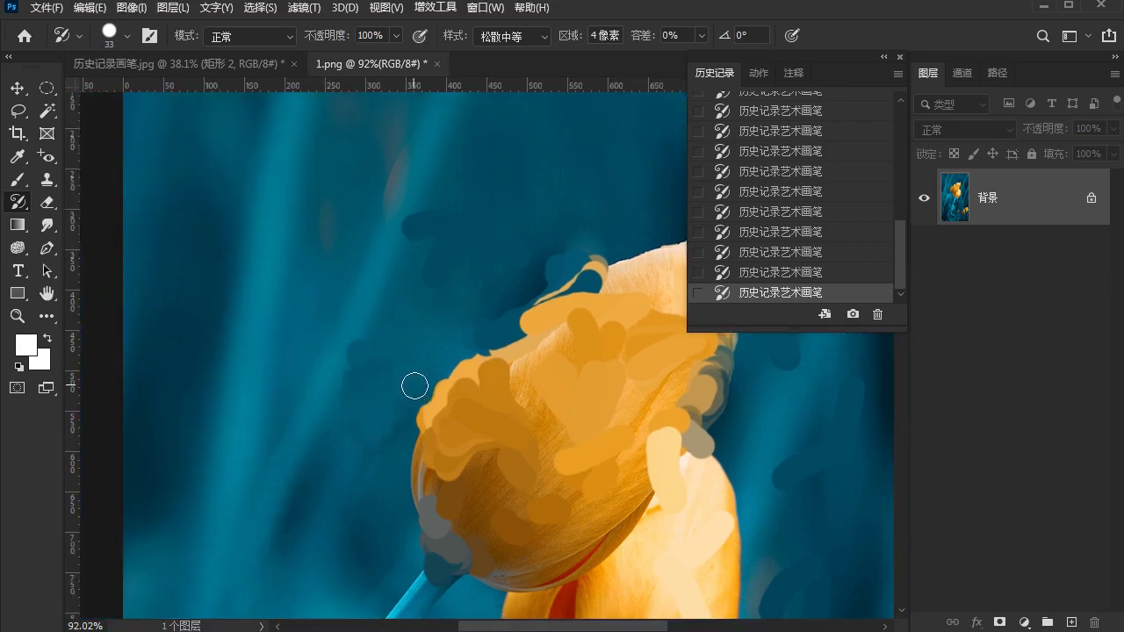
drag(414, 384, 334, 401)
Switch to Tight Curl (绷紧卷曲) and paint blue curls across the tulips, stem and lower area.
click(527, 36)
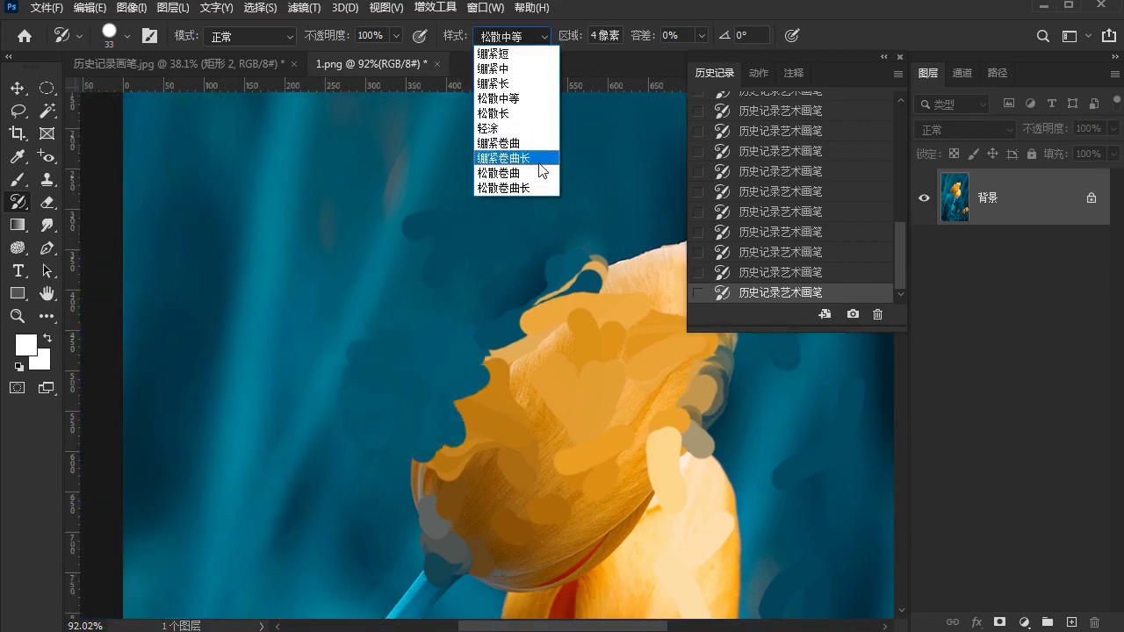
click(513, 140)
drag(577, 556, 506, 211)
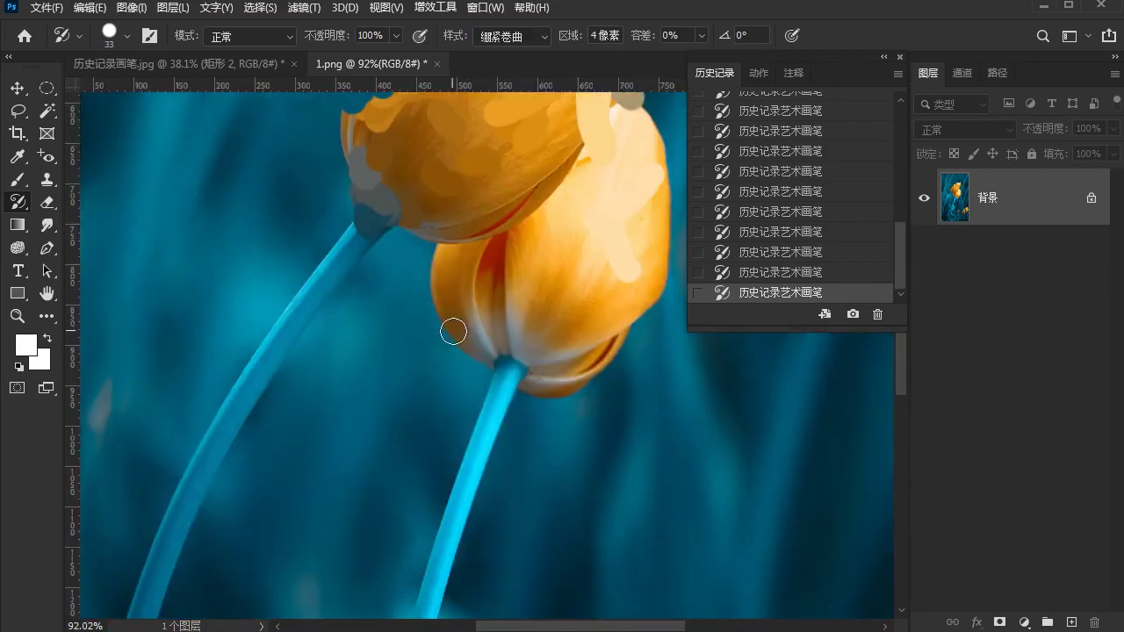
mouse_move(453, 331)
mouse_down()
mouse_move(384, 333)
mouse_move(307, 303)
mouse_move(219, 359)
mouse_move(206, 396)
mouse_move(309, 409)
mouse_move(359, 527)
mouse_move(675, 470)
mouse_move(615, 156)
mouse_up()
mouse_move(536, 465)
mouse_down()
mouse_move(501, 263)
mouse_move(326, 326)
mouse_move(515, 498)
mouse_move(642, 268)
mouse_up()
drag(557, 277, 526, 277)
mouse_move(284, 289)
mouse_down()
mouse_move(234, 283)
mouse_move(213, 409)
mouse_move(254, 457)
mouse_up()
mouse_move(543, 203)
mouse_down()
mouse_move(377, 251)
mouse_move(357, 454)
mouse_move(357, 381)
mouse_move(425, 462)
mouse_up()
Zoom out to view the whole repainted tulip photo and close 1.png.
scroll(425, 462, down, 5)
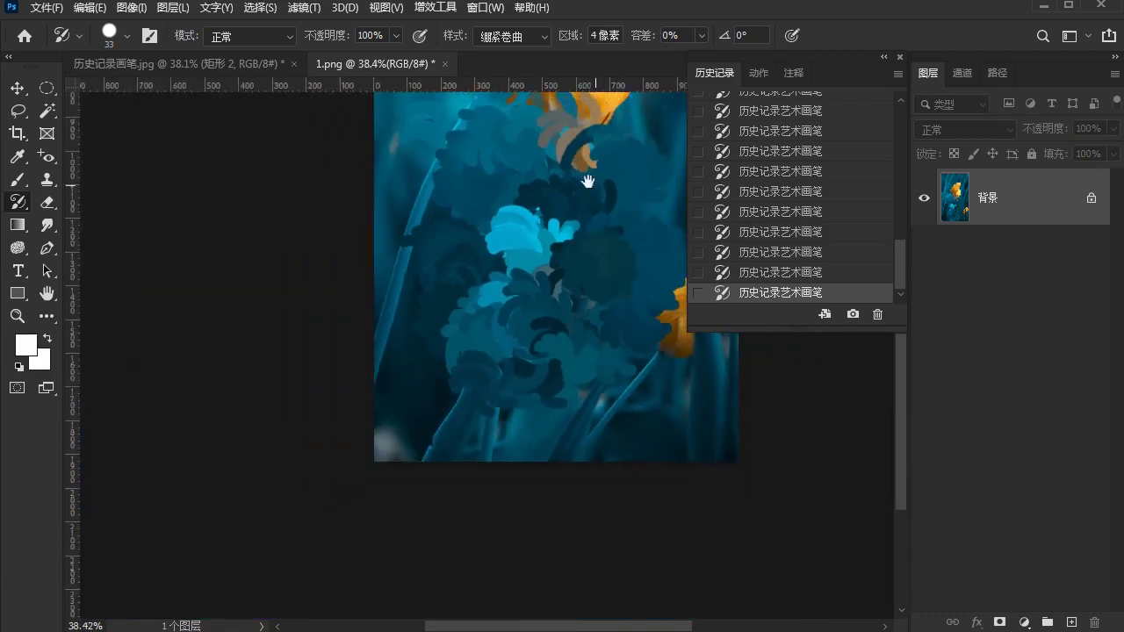
drag(585, 180, 419, 388)
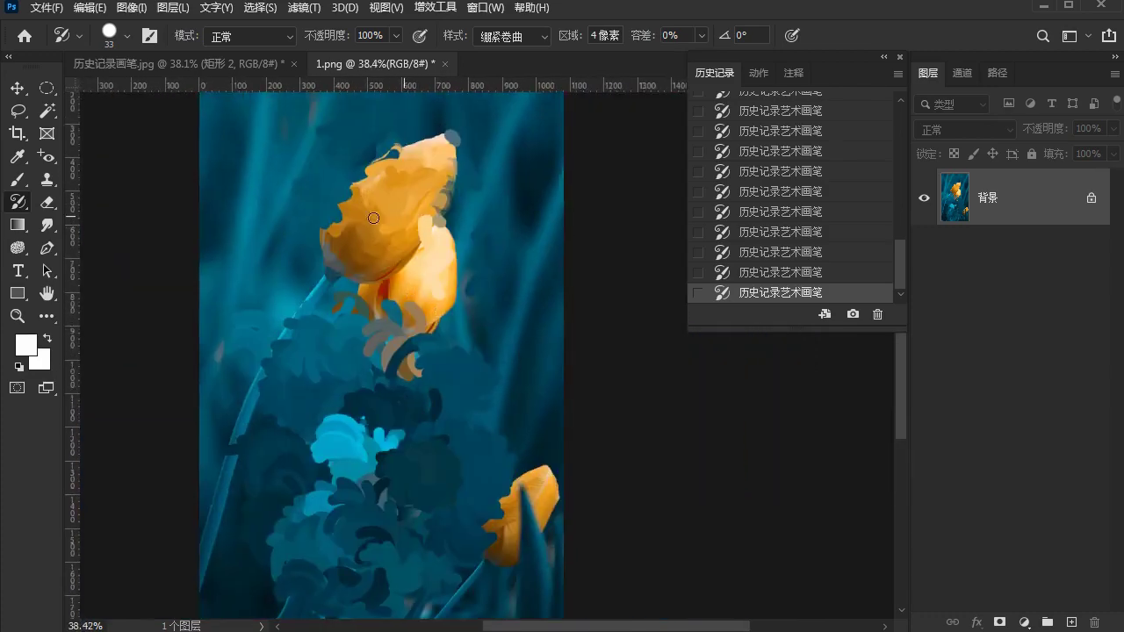
click(444, 64)
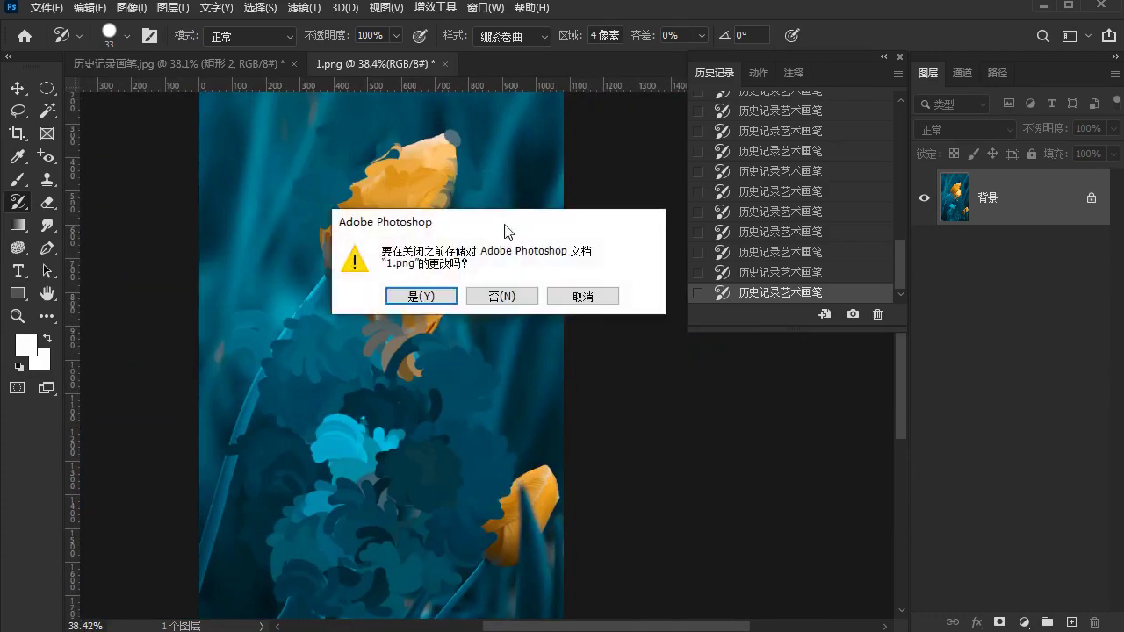
Discard the tulip edits (否) and reopen the original 1.png, zoomed in on the bud.
click(509, 293)
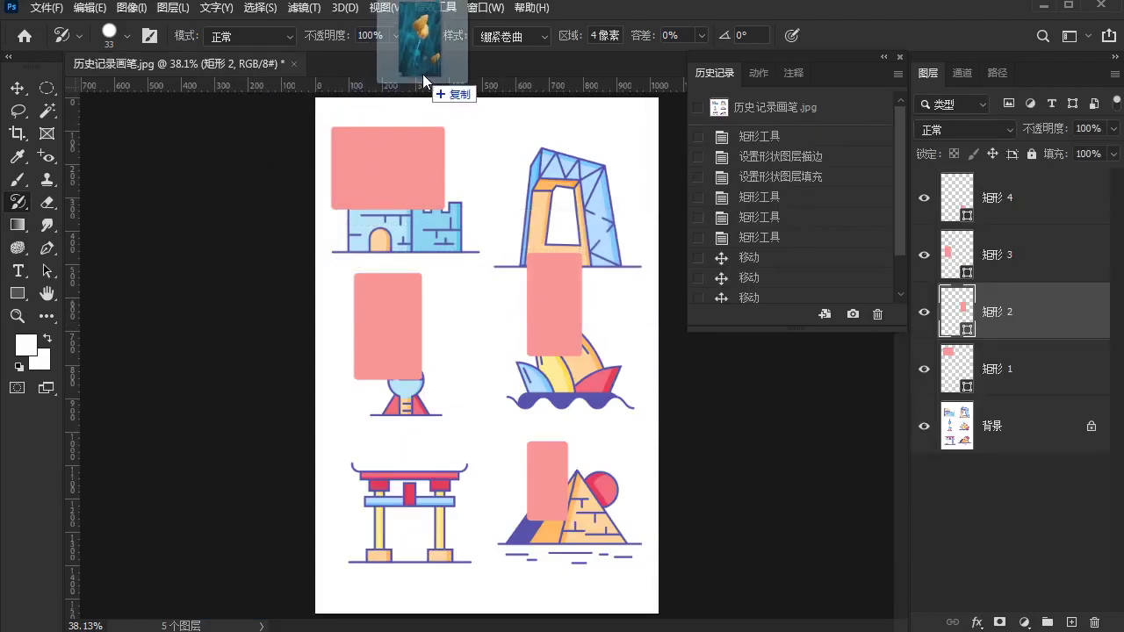
drag(414, 113, 407, 98)
scroll(498, 235, up, 2)
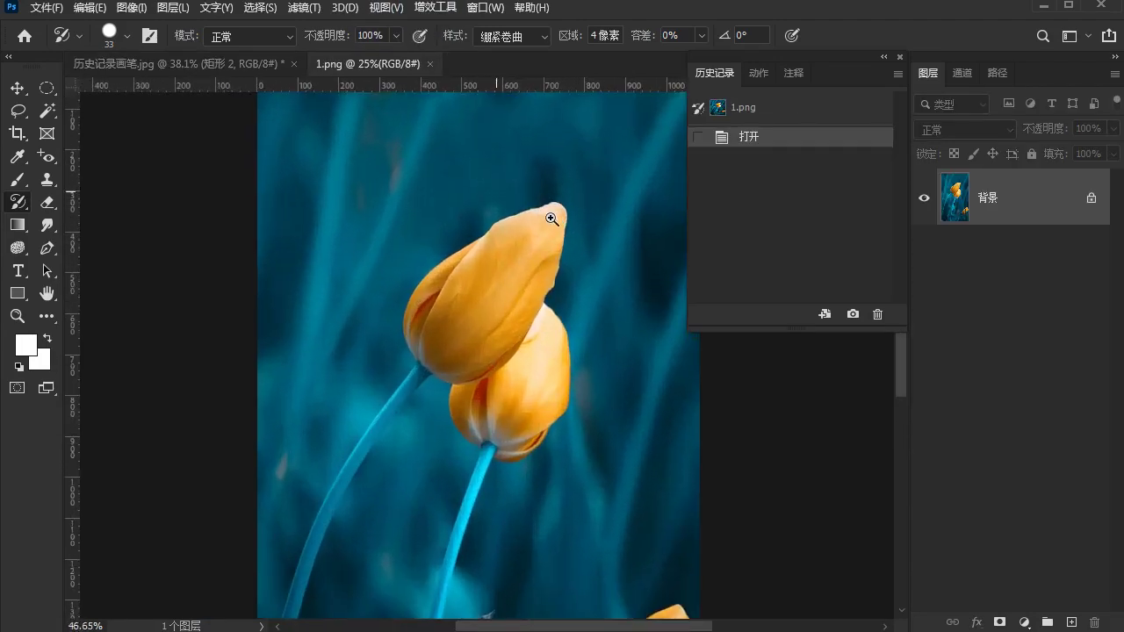
scroll(499, 234, up, 1)
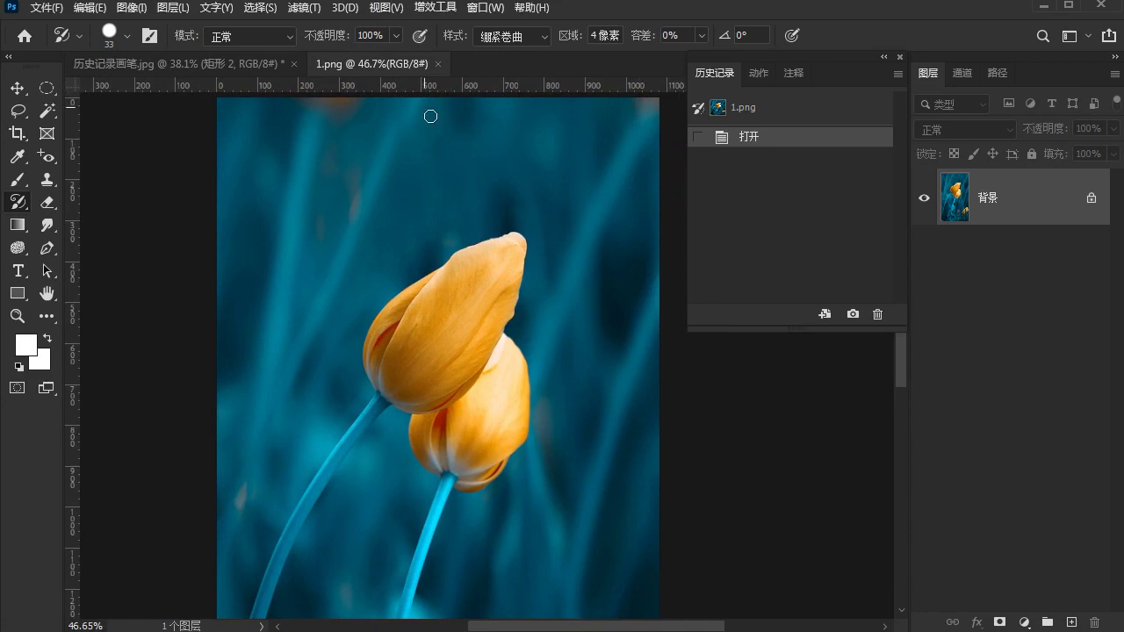
Set the Art History Brush style to Tight Short (绷紧短) and adjust the brush size.
click(524, 37)
click(499, 51)
scroll(482, 260, up, 3)
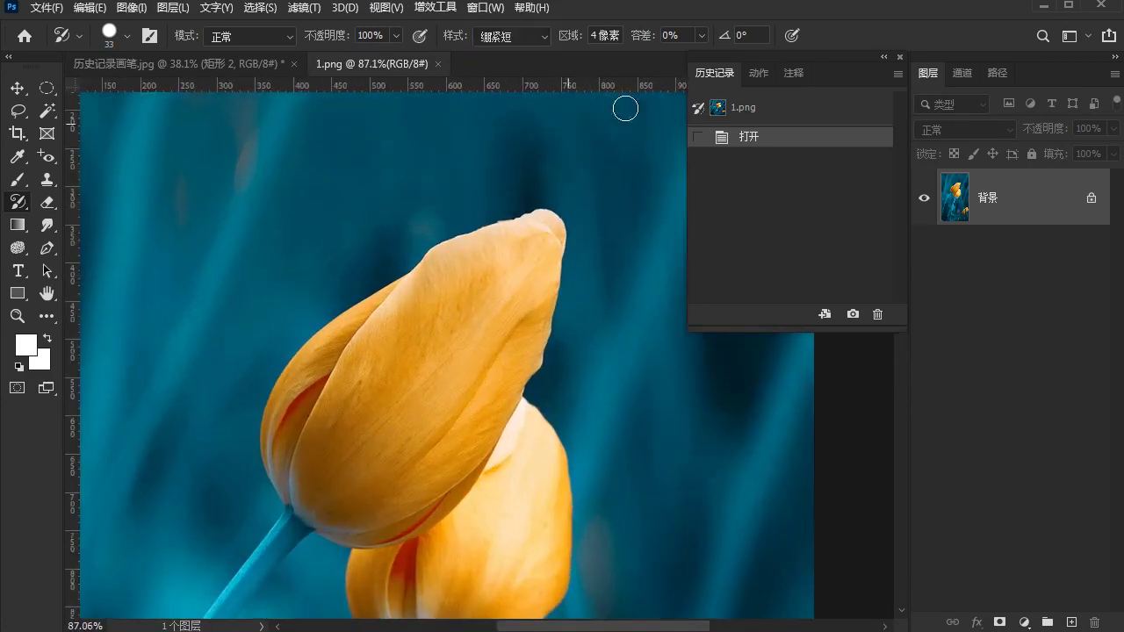
drag(407, 236, 509, 237)
key(ctrl+z)
Keep the Tight Short style and daub History Art Brush strokes over the bud tip and right edge.
click(537, 35)
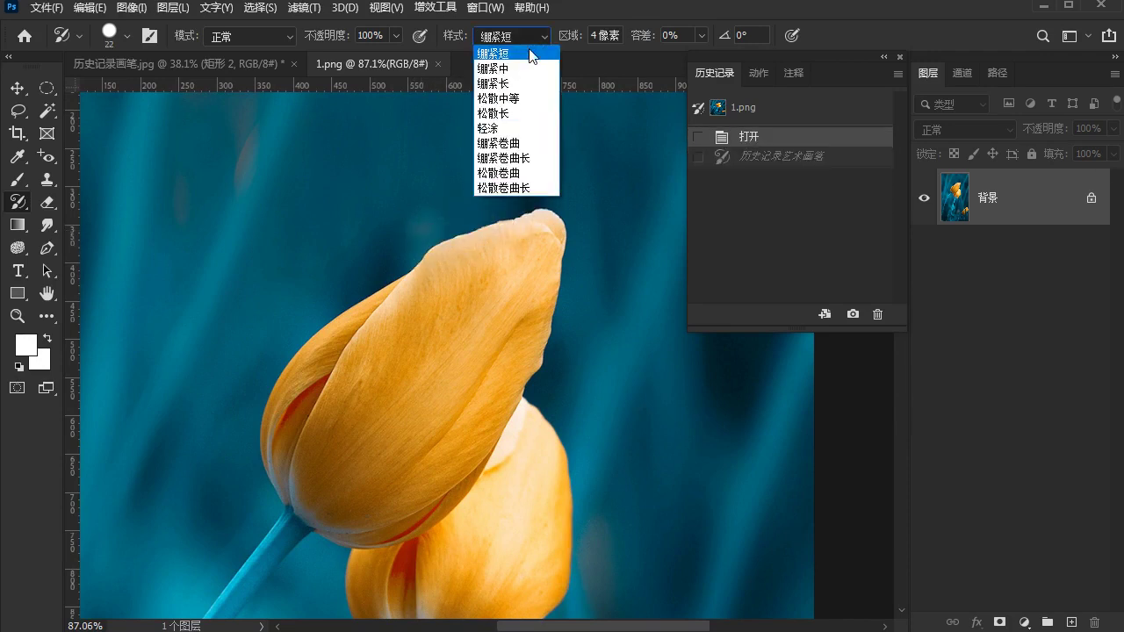
key(Escape)
mouse_move(503, 224)
mouse_down()
mouse_move(522, 219)
mouse_move(558, 246)
mouse_move(544, 356)
mouse_up()
drag(527, 394, 535, 408)
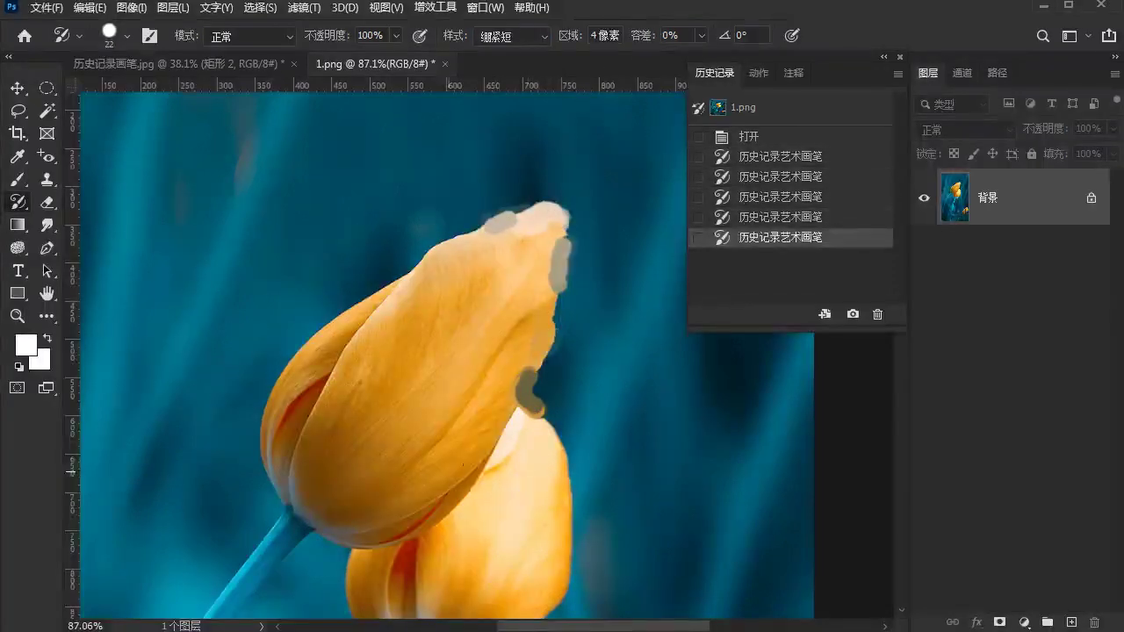
mouse_move(499, 445)
mouse_down()
mouse_move(384, 535)
mouse_move(299, 532)
mouse_move(261, 500)
mouse_move(272, 391)
mouse_move(360, 303)
mouse_move(439, 255)
mouse_move(450, 270)
mouse_up()
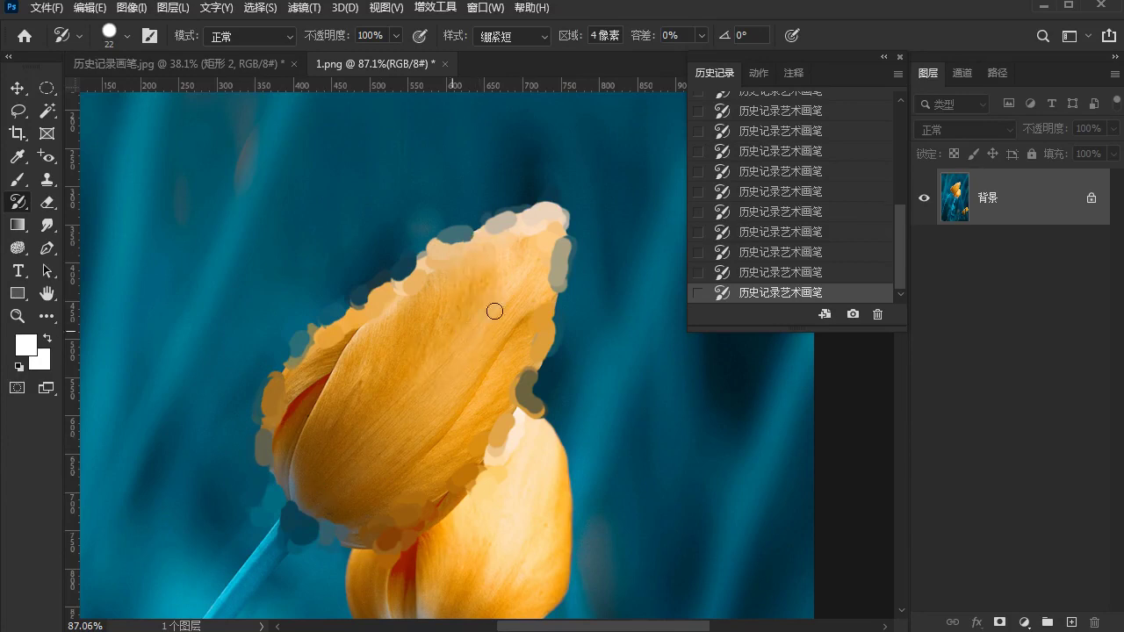
mouse_move(494, 311)
mouse_down()
mouse_move(537, 260)
mouse_move(478, 272)
mouse_up()
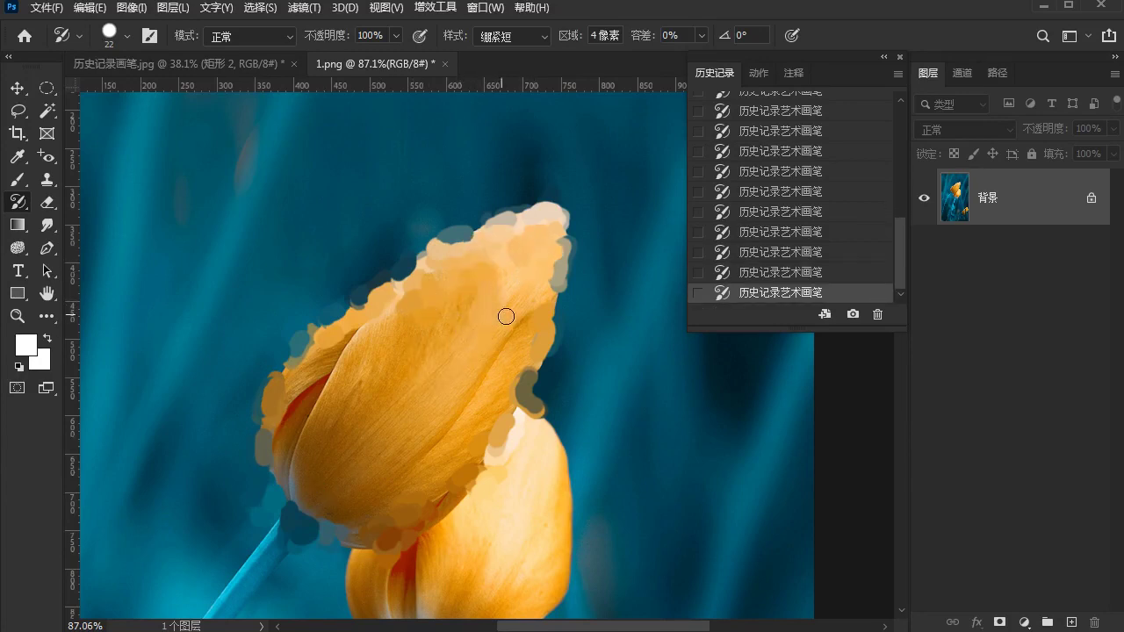
drag(504, 319, 493, 397)
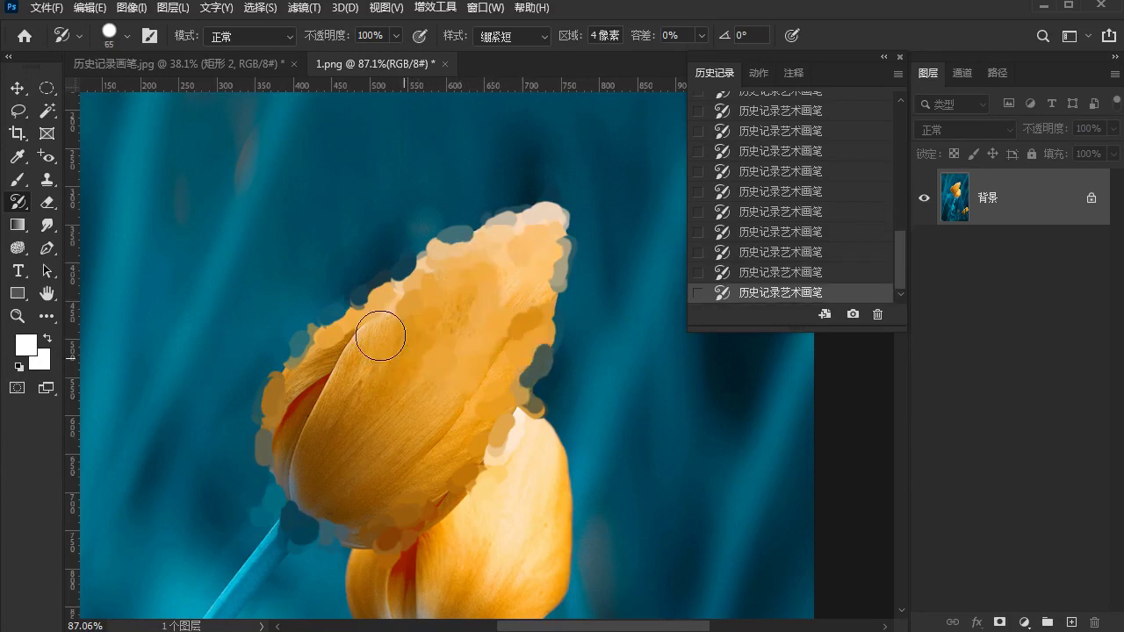
Daub the bud's upper-left and lower-left edges with a smaller brush, undoing one oversized daub.
mouse_move(376, 326)
mouse_down()
mouse_move(334, 396)
mouse_move(326, 464)
mouse_up()
key(ctrl+z)
key(ctrl+z)
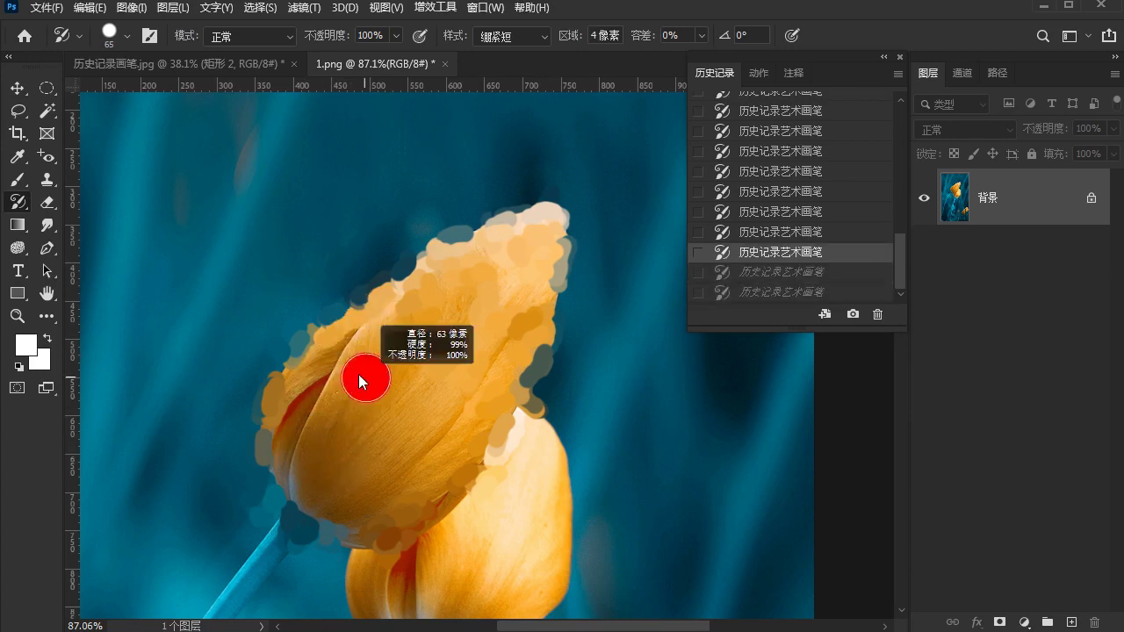
drag(350, 367, 413, 323)
mouse_move(322, 386)
mouse_down()
mouse_move(353, 512)
mouse_move(394, 504)
mouse_move(429, 438)
mouse_move(357, 427)
mouse_move(412, 358)
mouse_move(472, 395)
mouse_move(449, 238)
mouse_move(527, 281)
mouse_move(519, 422)
mouse_move(457, 500)
mouse_move(362, 477)
mouse_move(327, 379)
mouse_move(367, 369)
mouse_move(393, 445)
mouse_move(431, 461)
mouse_move(483, 422)
mouse_move(492, 391)
mouse_move(421, 354)
mouse_move(450, 344)
mouse_up()
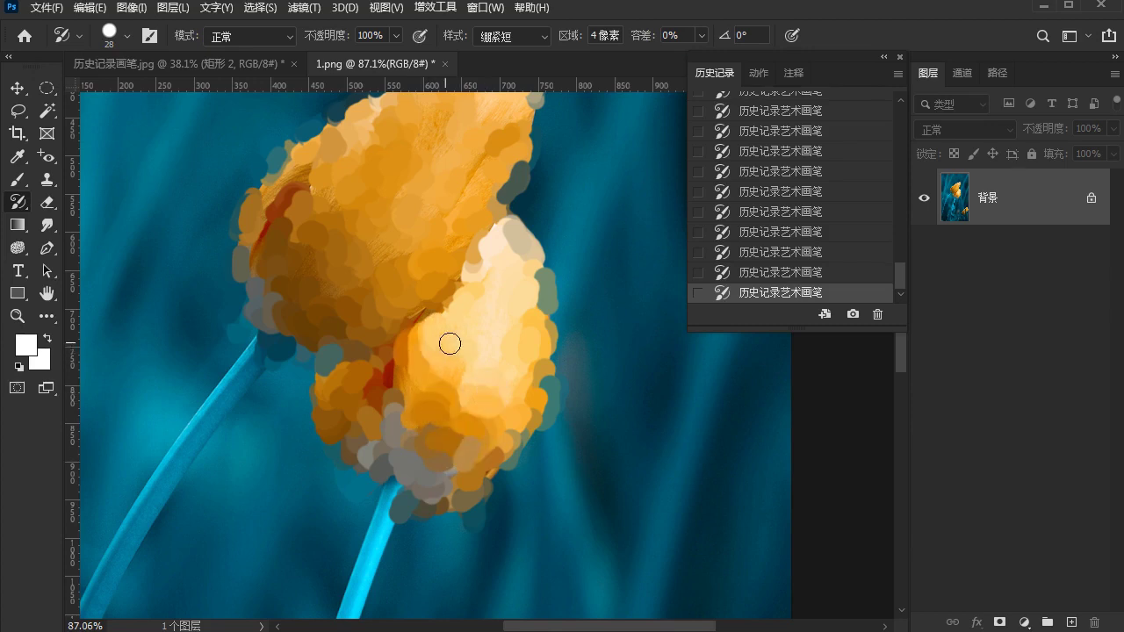
Daub down the lower bud and along the stem, then raise the tolerance value.
mouse_move(499, 289)
mouse_down()
mouse_move(515, 381)
mouse_move(441, 382)
mouse_move(475, 351)
mouse_move(436, 465)
mouse_up()
scroll(506, 362, up, 2)
scroll(545, 354, up, 2)
scroll(429, 476, down, 3)
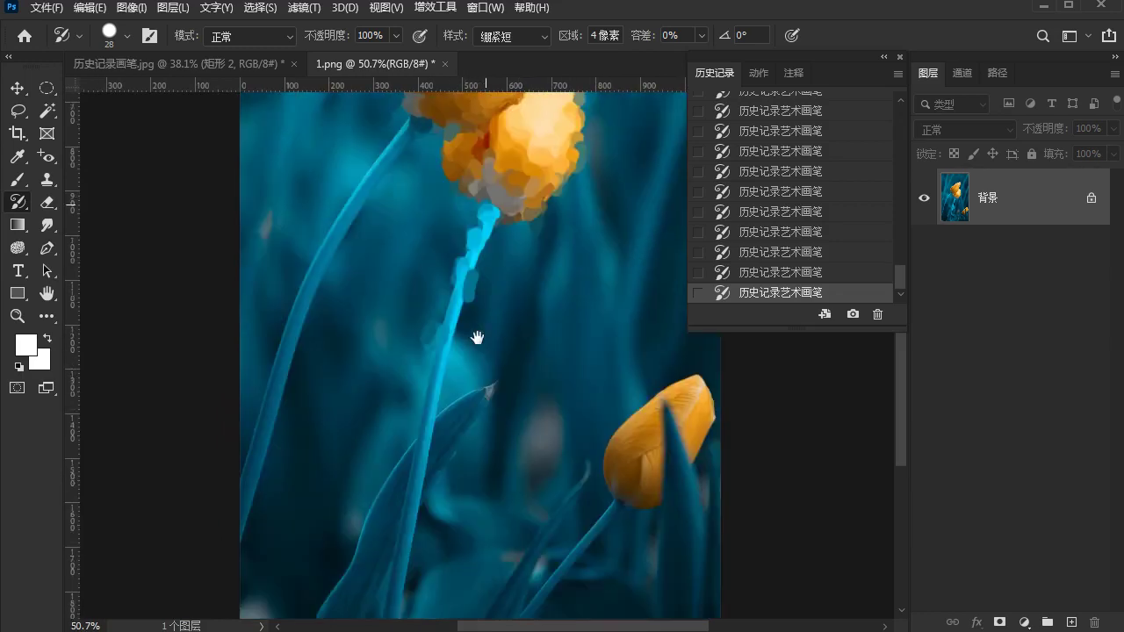
mouse_move(471, 326)
mouse_down()
mouse_move(439, 353)
mouse_move(432, 387)
mouse_up()
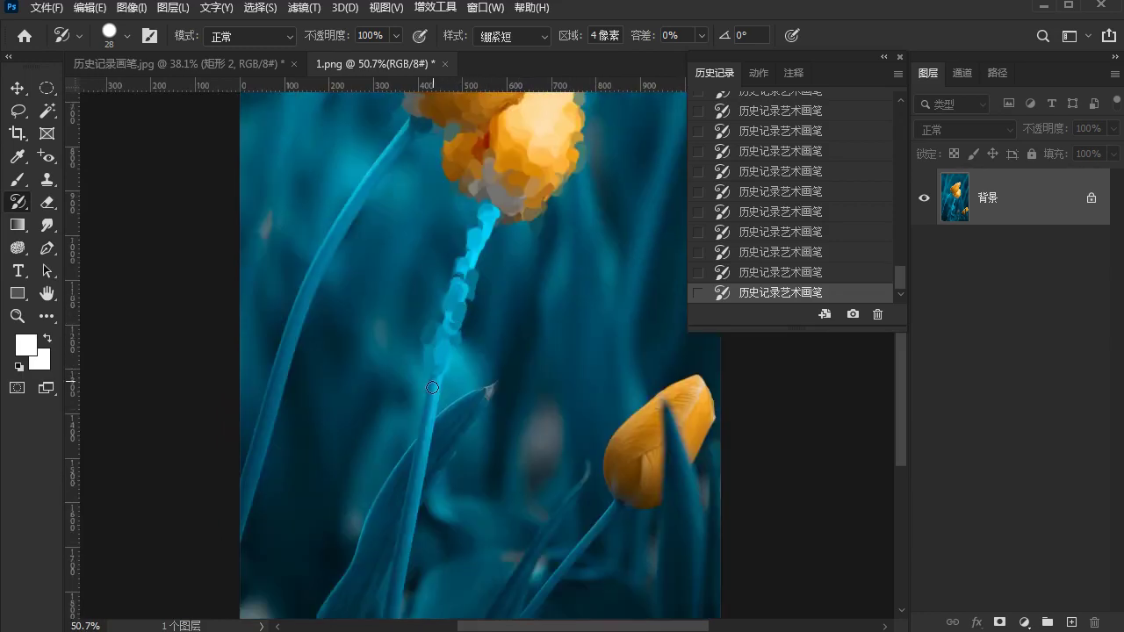
mouse_move(445, 434)
mouse_down()
mouse_move(448, 322)
mouse_move(434, 307)
mouse_move(414, 395)
mouse_up()
drag(406, 438, 402, 481)
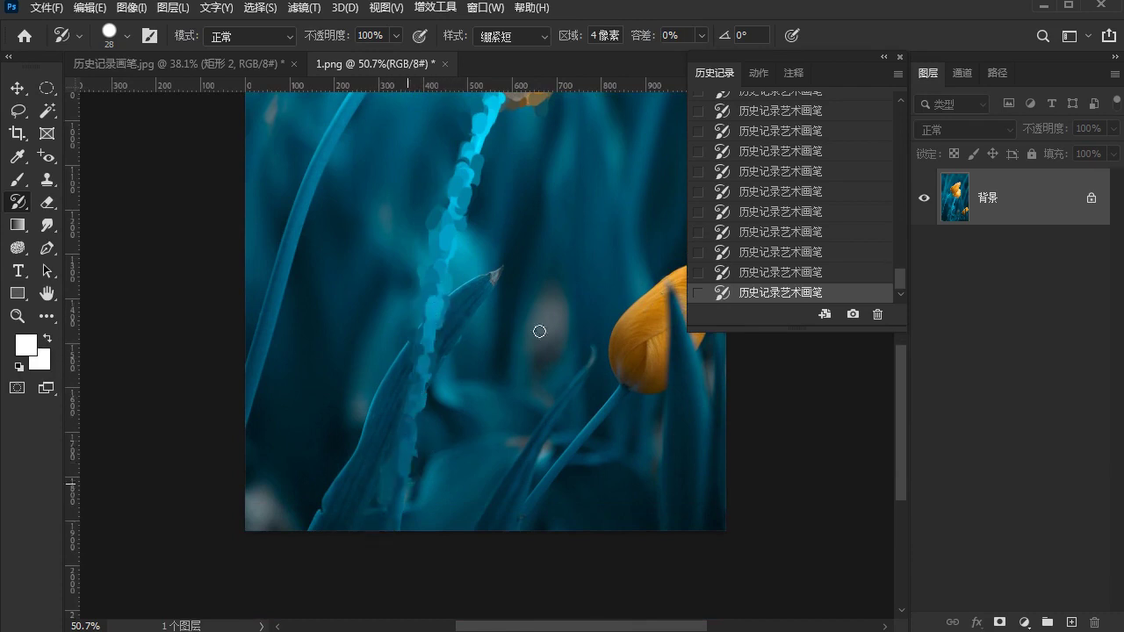
drag(539, 331, 372, 397)
drag(641, 38, 673, 37)
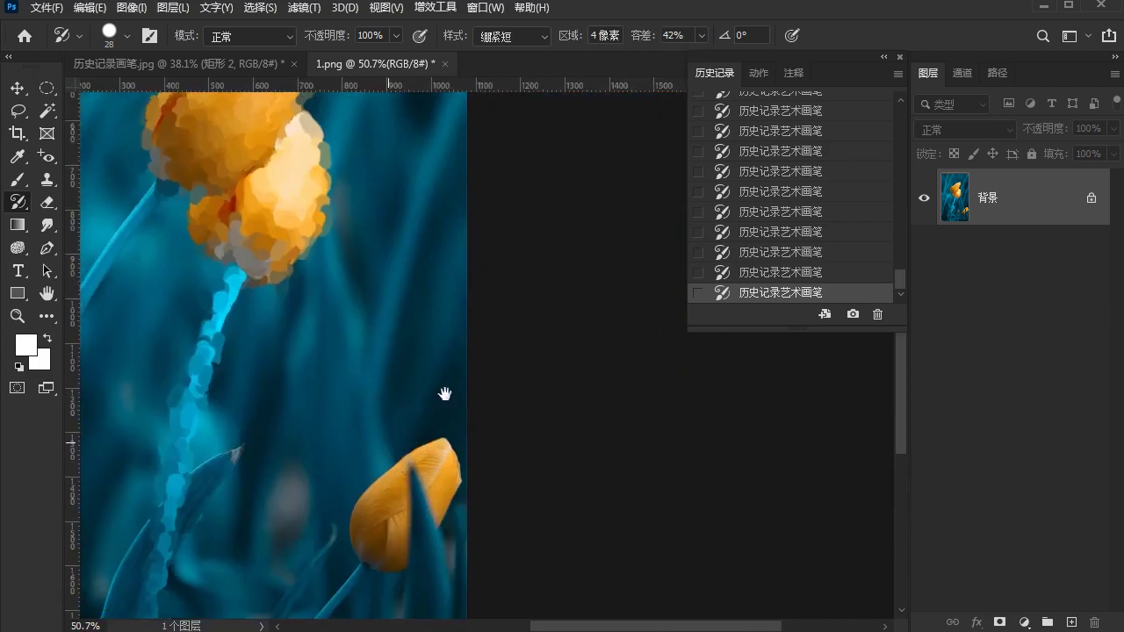
Lower tolerance to 11%, daub the small bud's top and edges, then zoom out to the whole image.
drag(425, 453, 496, 374)
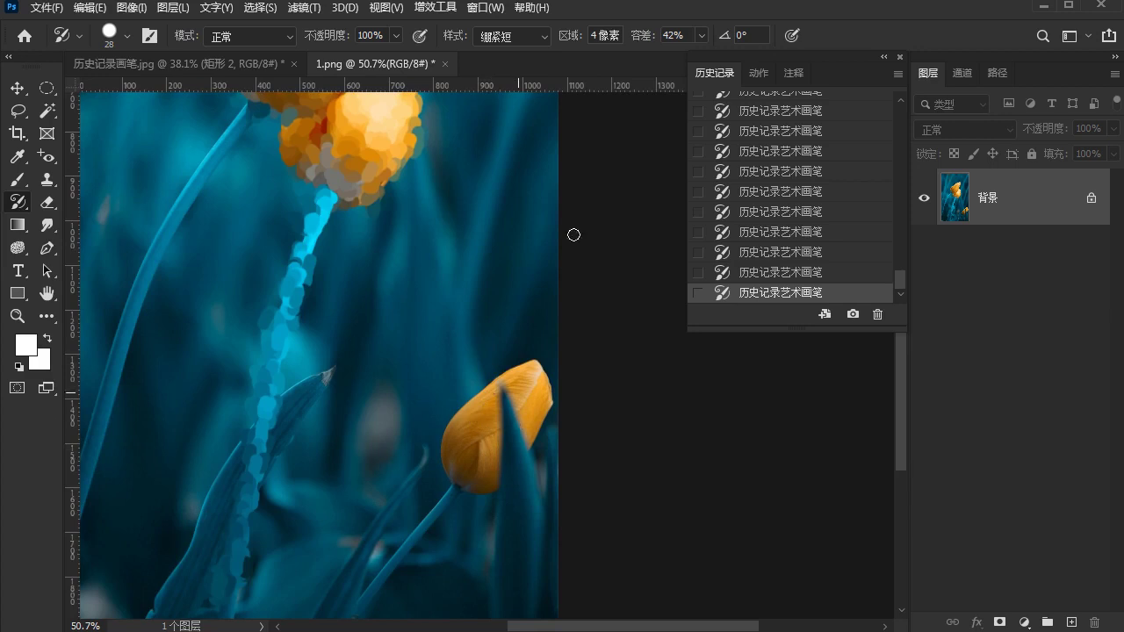
drag(648, 37, 643, 38)
mouse_move(504, 388)
mouse_down()
mouse_move(454, 401)
mouse_move(443, 461)
mouse_up()
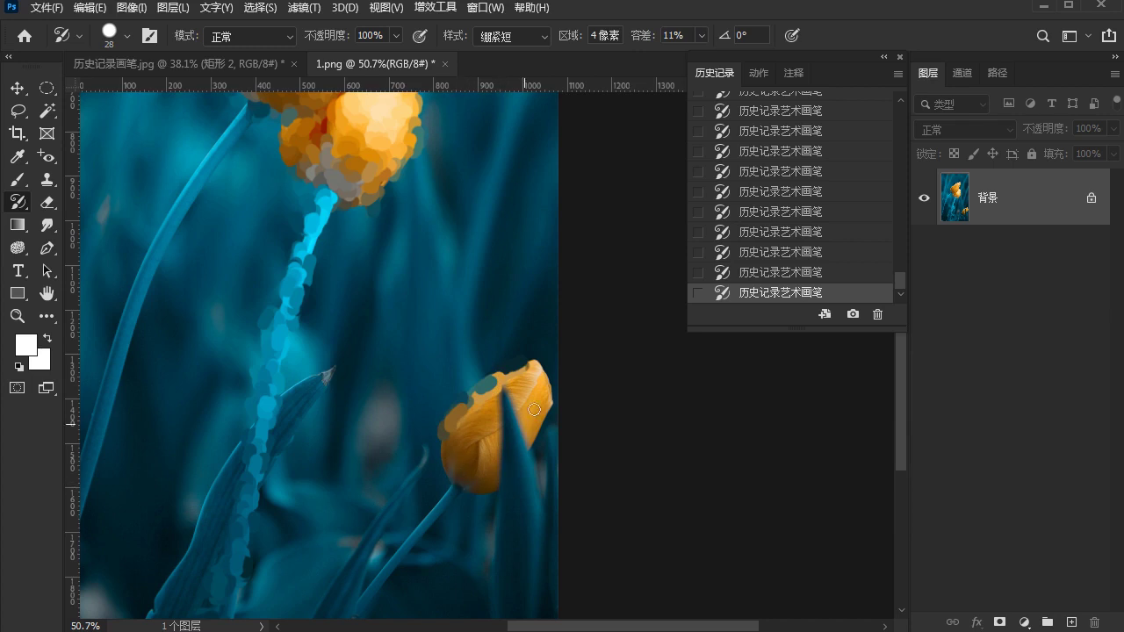
mouse_move(548, 362)
mouse_down()
mouse_move(501, 389)
mouse_move(539, 415)
mouse_move(519, 417)
mouse_up()
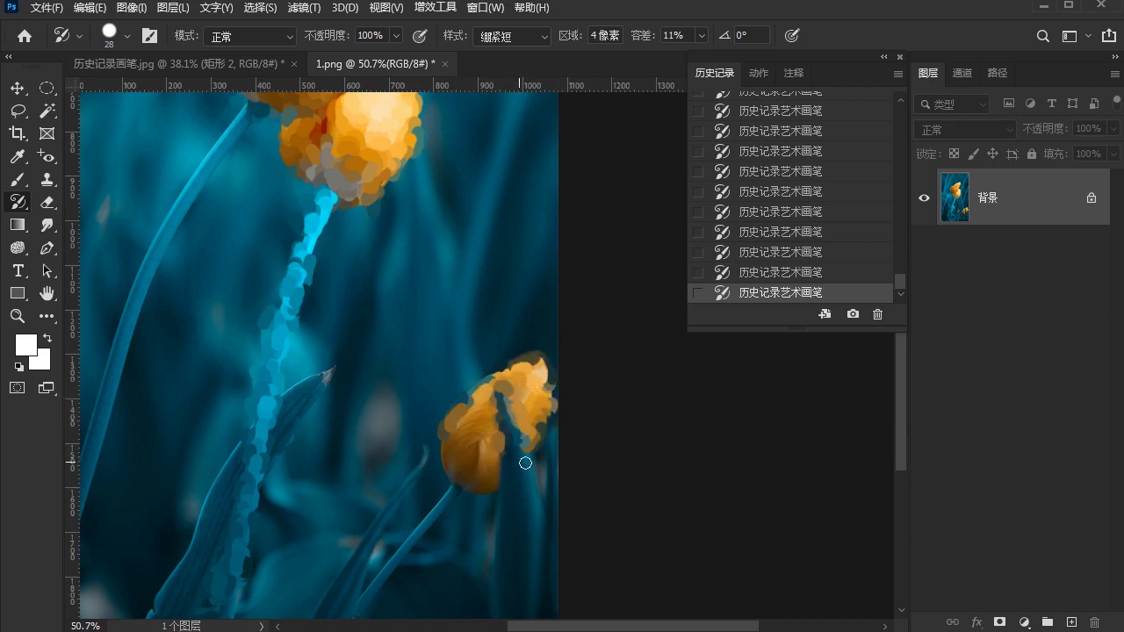
drag(508, 362, 441, 353)
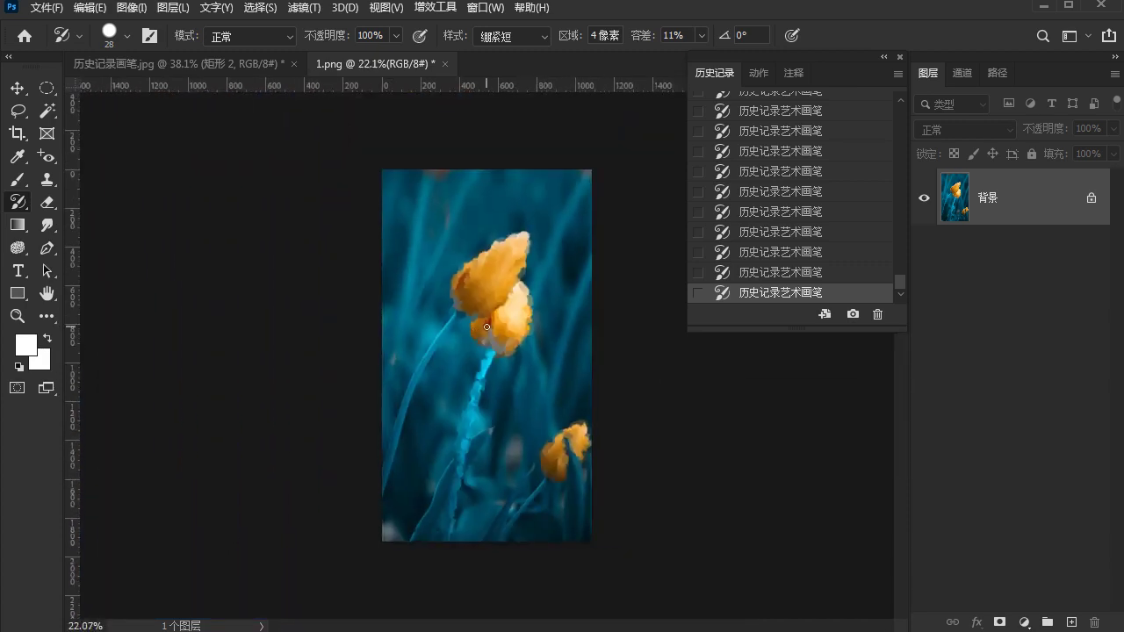
scroll(486, 327, up, 2)
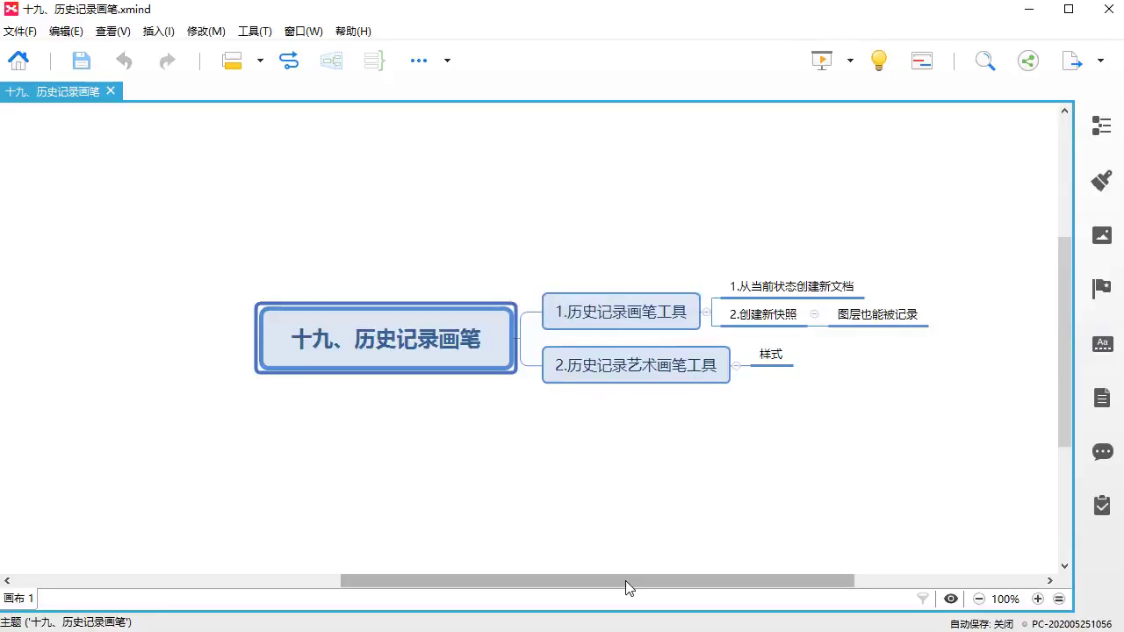
Centre the XMind map showing the 历史记录画笔工具 and Art History Brush branches.
drag(625, 580, 725, 581)
drag(344, 245, 539, 344)
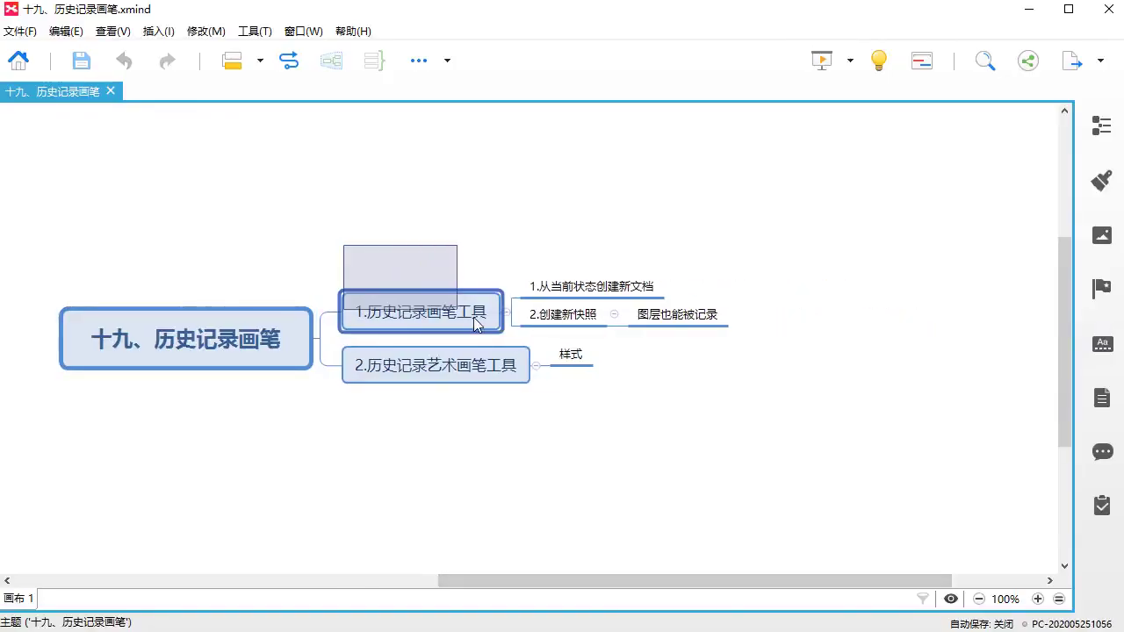
click(742, 409)
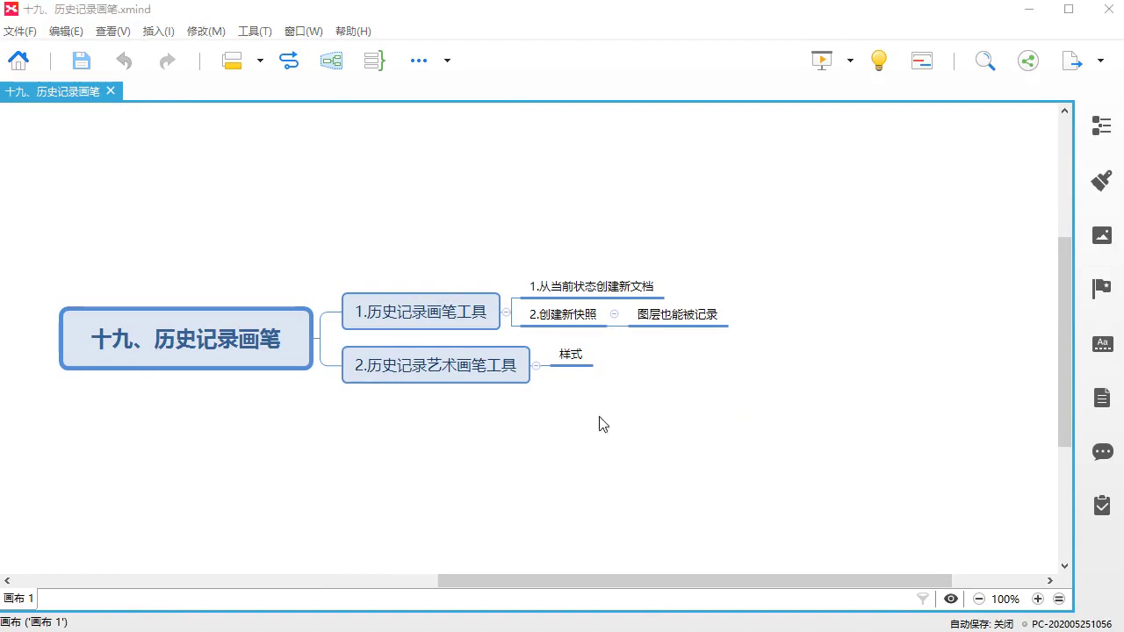
drag(607, 579, 577, 578)
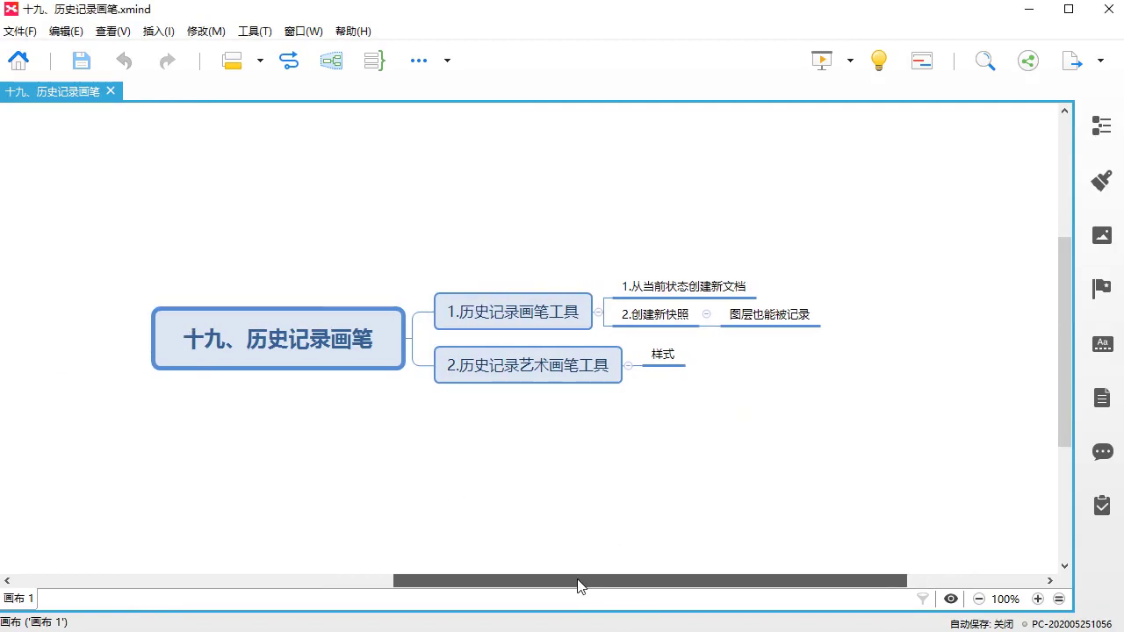